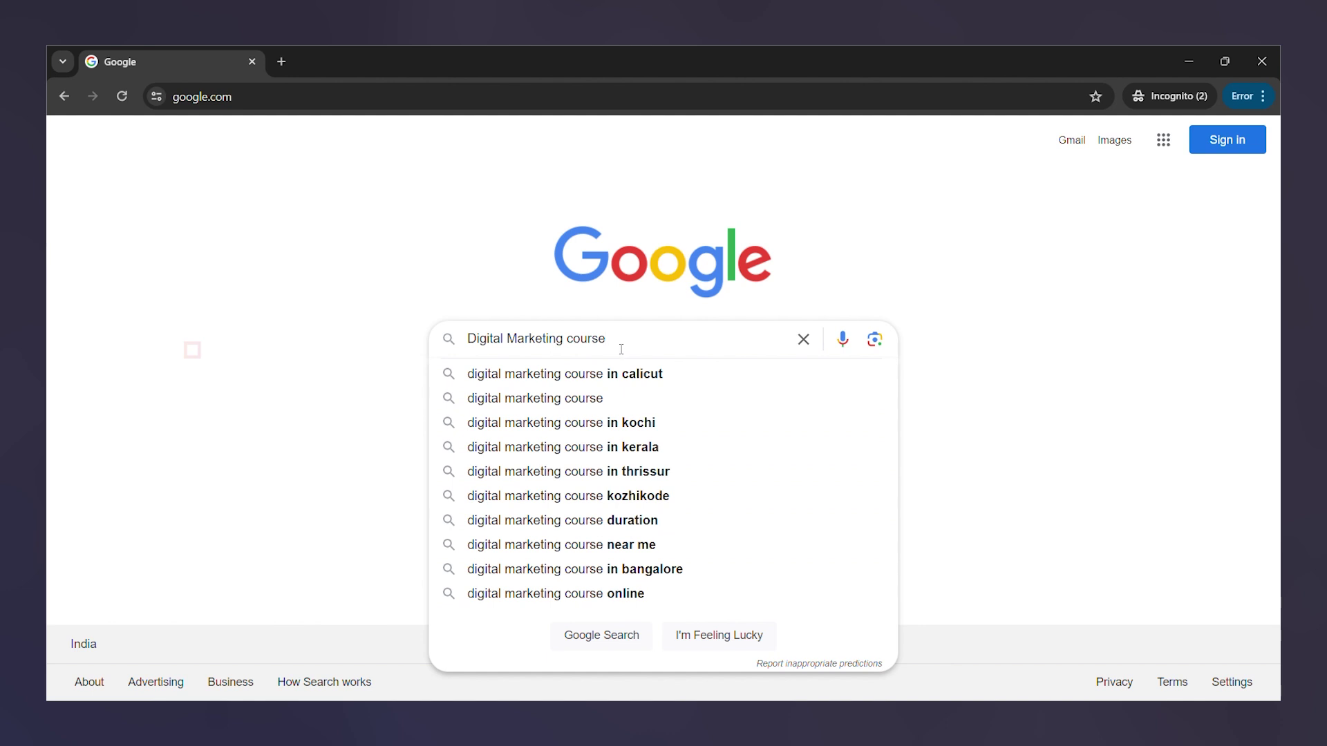
Extend the Google query to "Digital Marketing course in calicut" to bring up its autosuggestions
key("ctrl+shift+Left")
key("ctrl+shift+Left")
key("ctrl+shift+Left")
key("Right")
type("in ca")
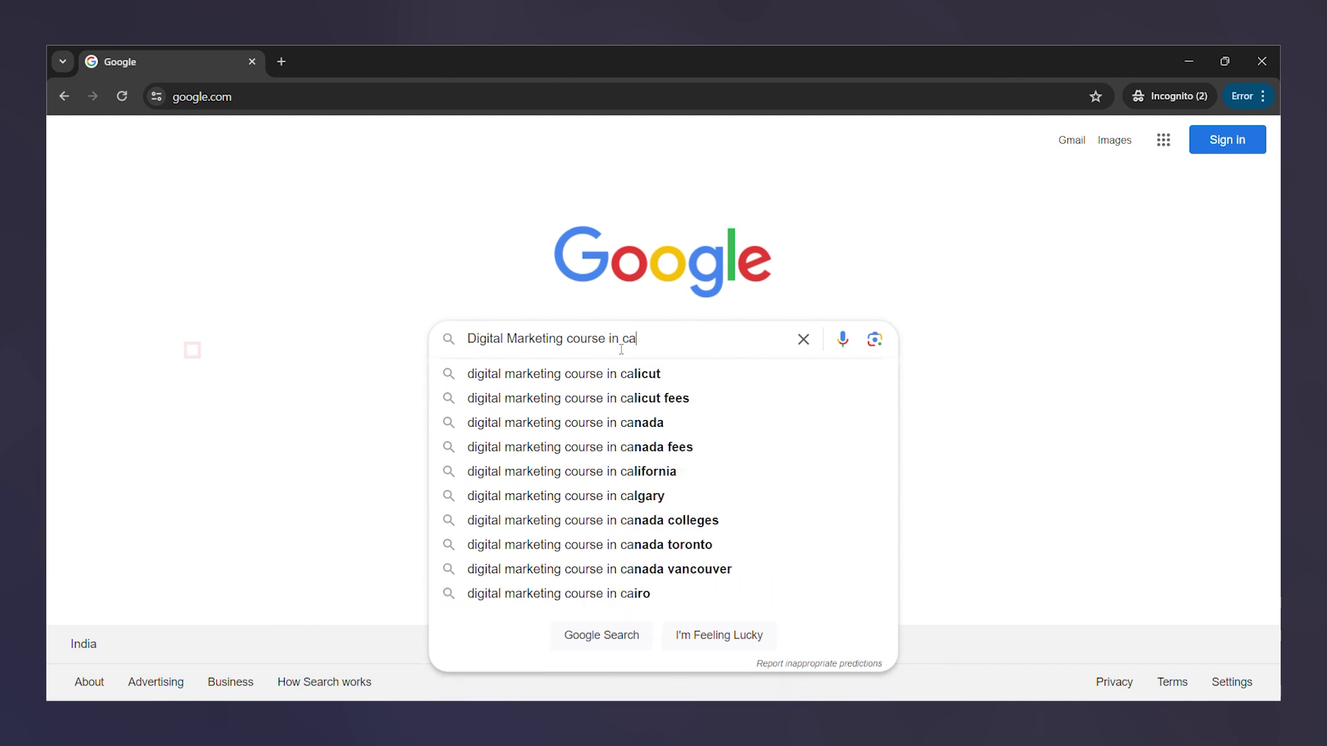
type("licut")
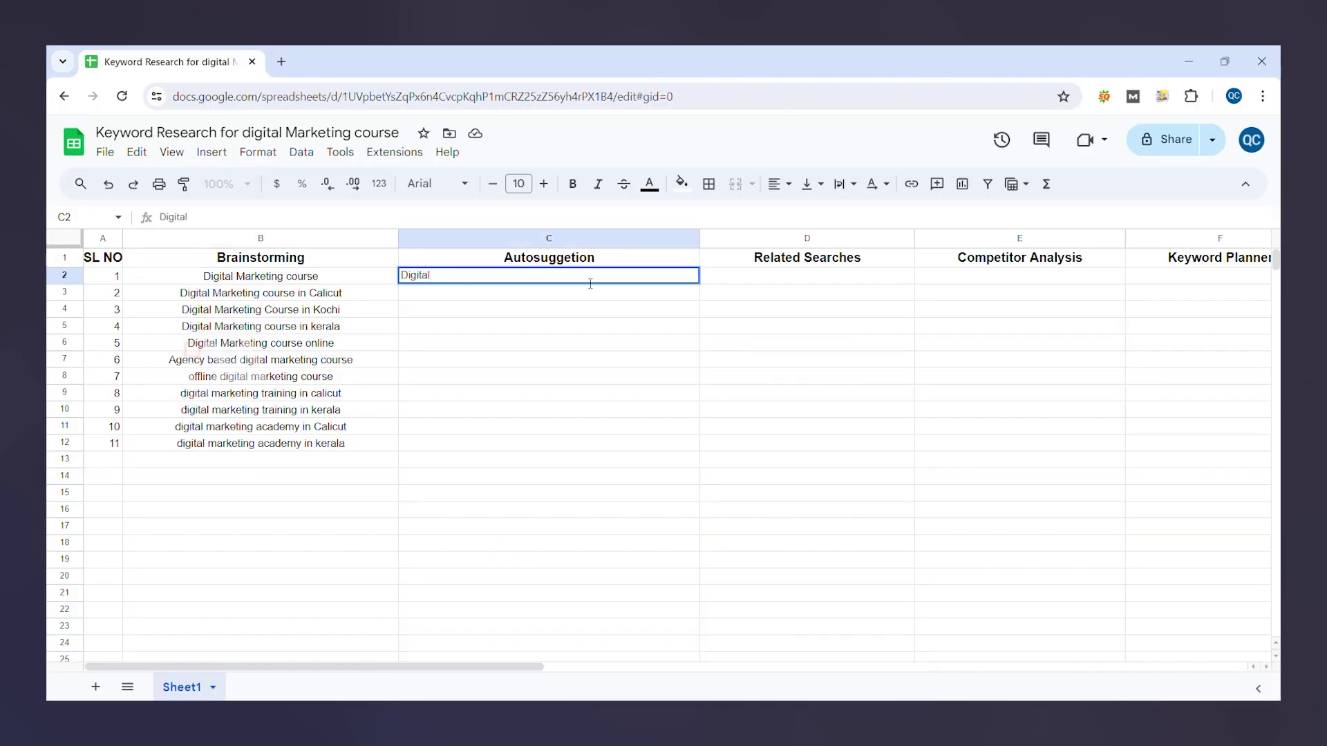
In the keyword spreadsheet, fill C2 to C4 with "Digital Marketing course", "digital marketing course in kochi" and "digital marketing course online"
type("Marketing cou")
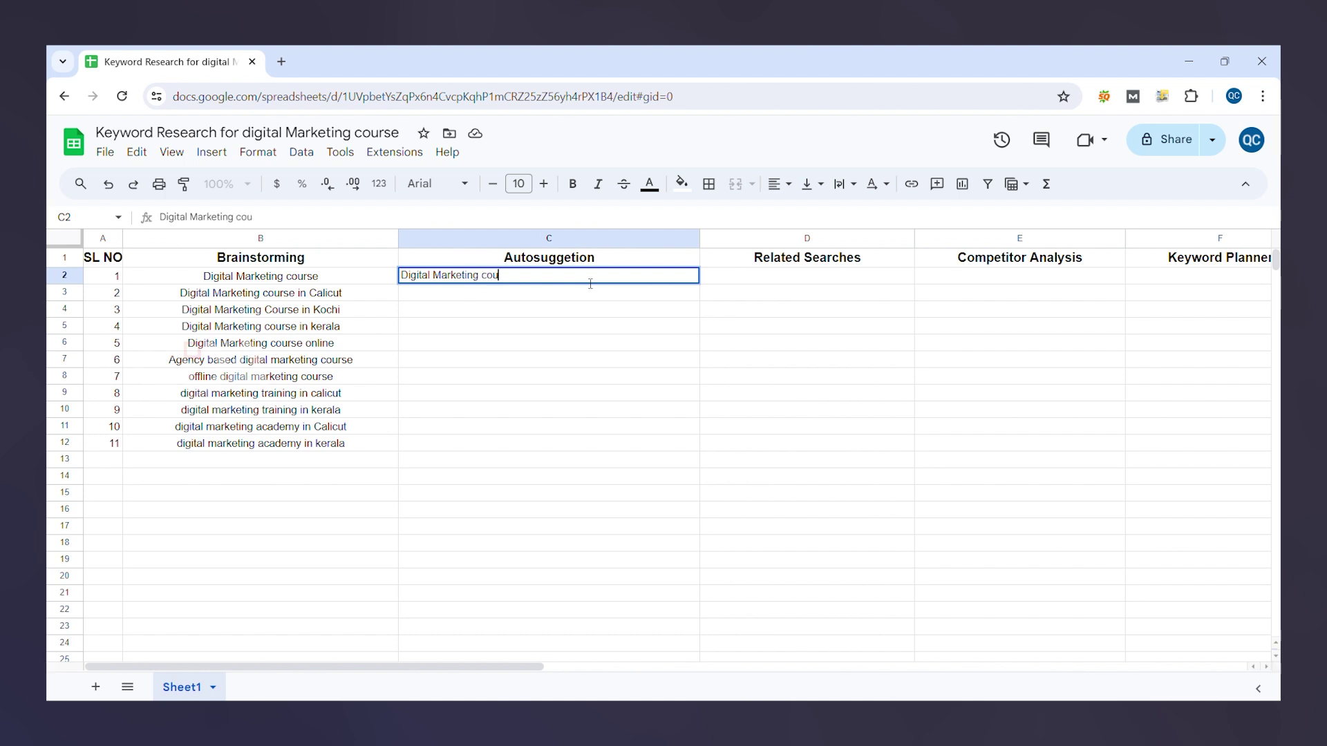
type("rse")
key("Return")
type("digital marketing co")
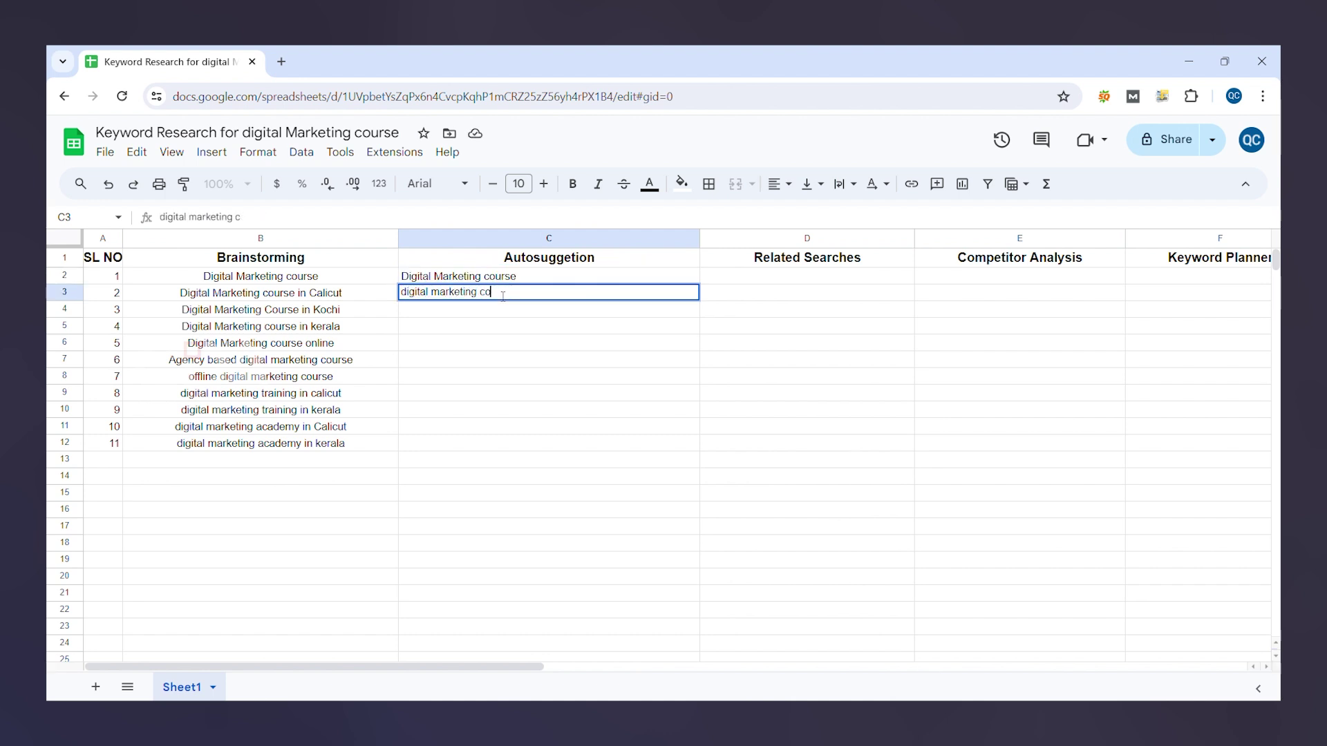
type("urse in kochi")
key("Return")
type("digital marketing course online")
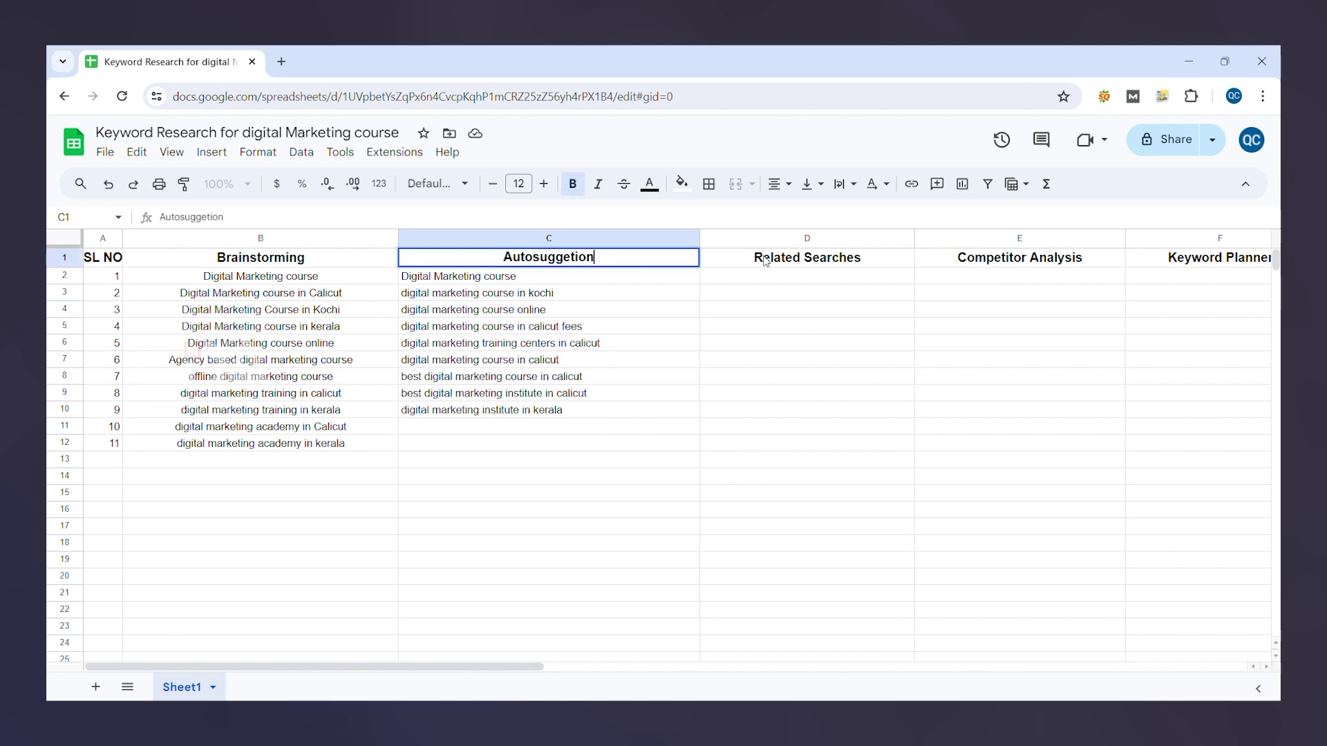
left_click(766, 260)
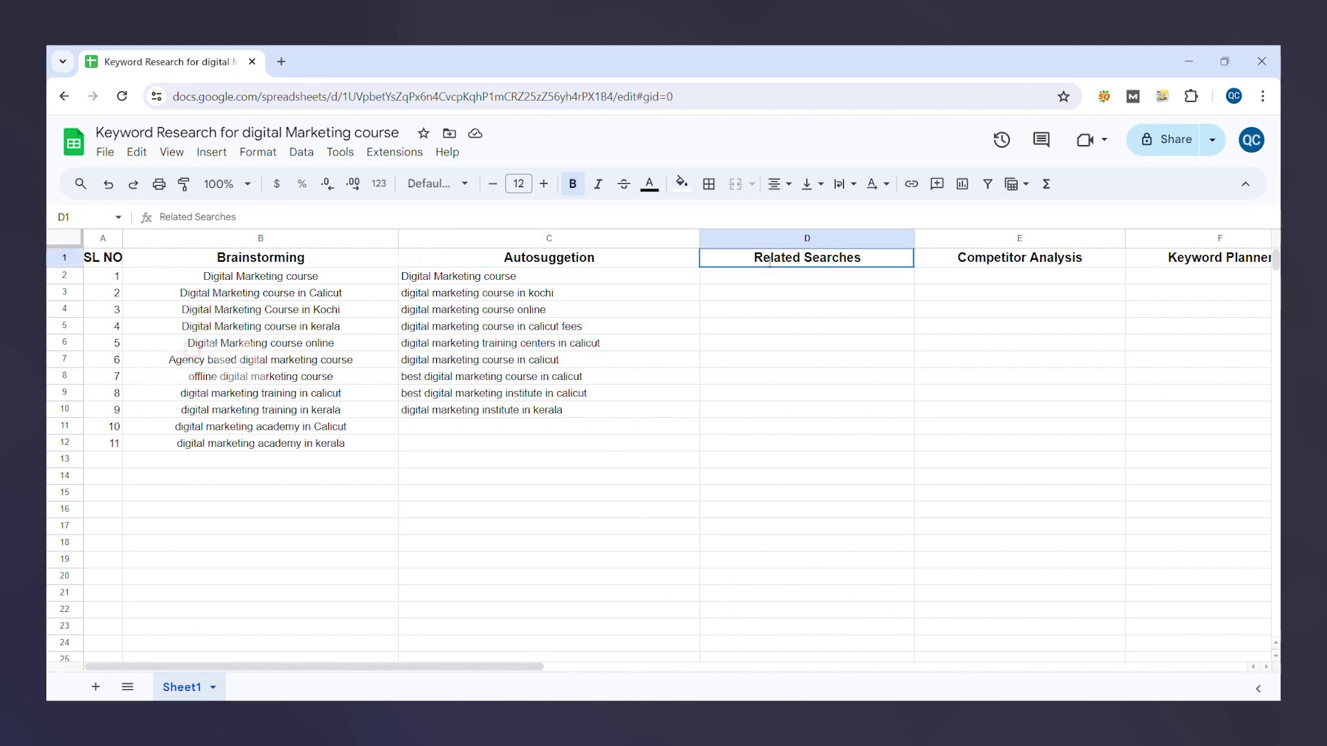
double_click(769, 262)
left_click(761, 293)
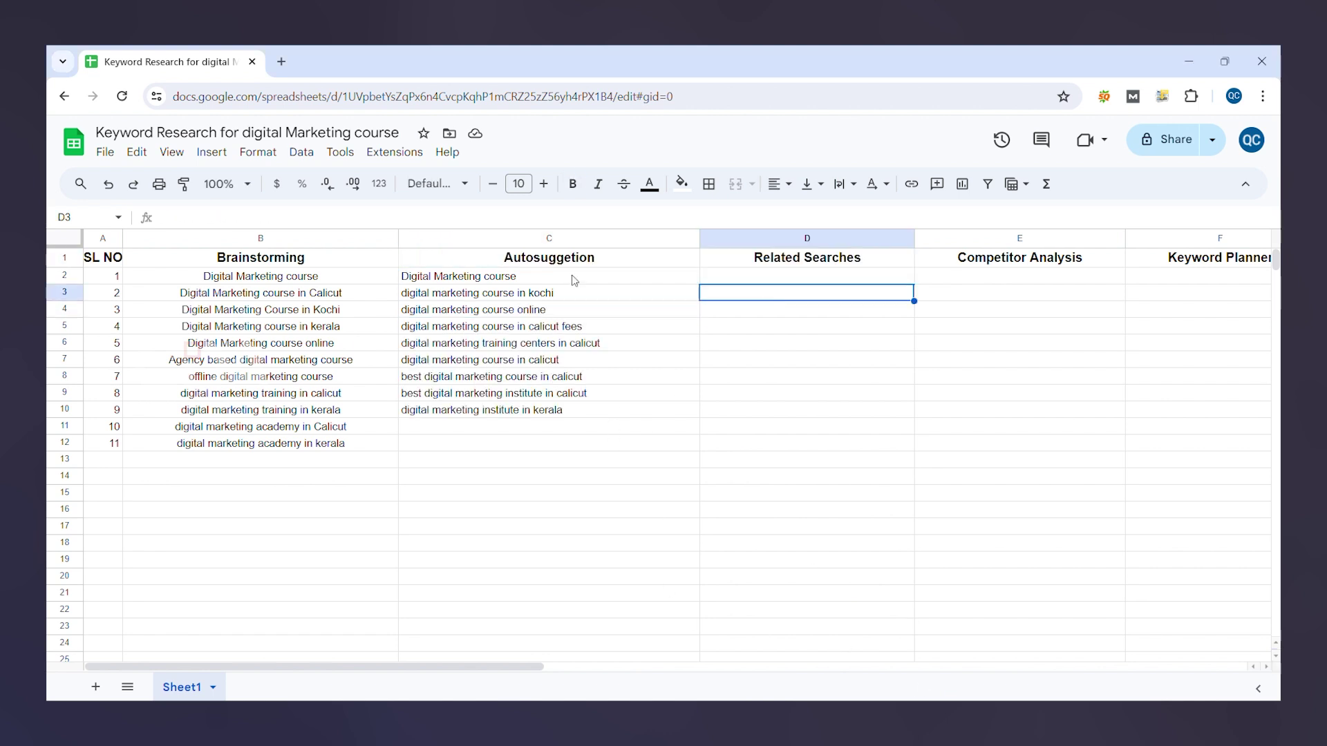
Copy the keyword from C2, search Google for it in a new tab and go to the related searches
left_click(534, 278)
double_click(537, 277)
key("ctrl+c")
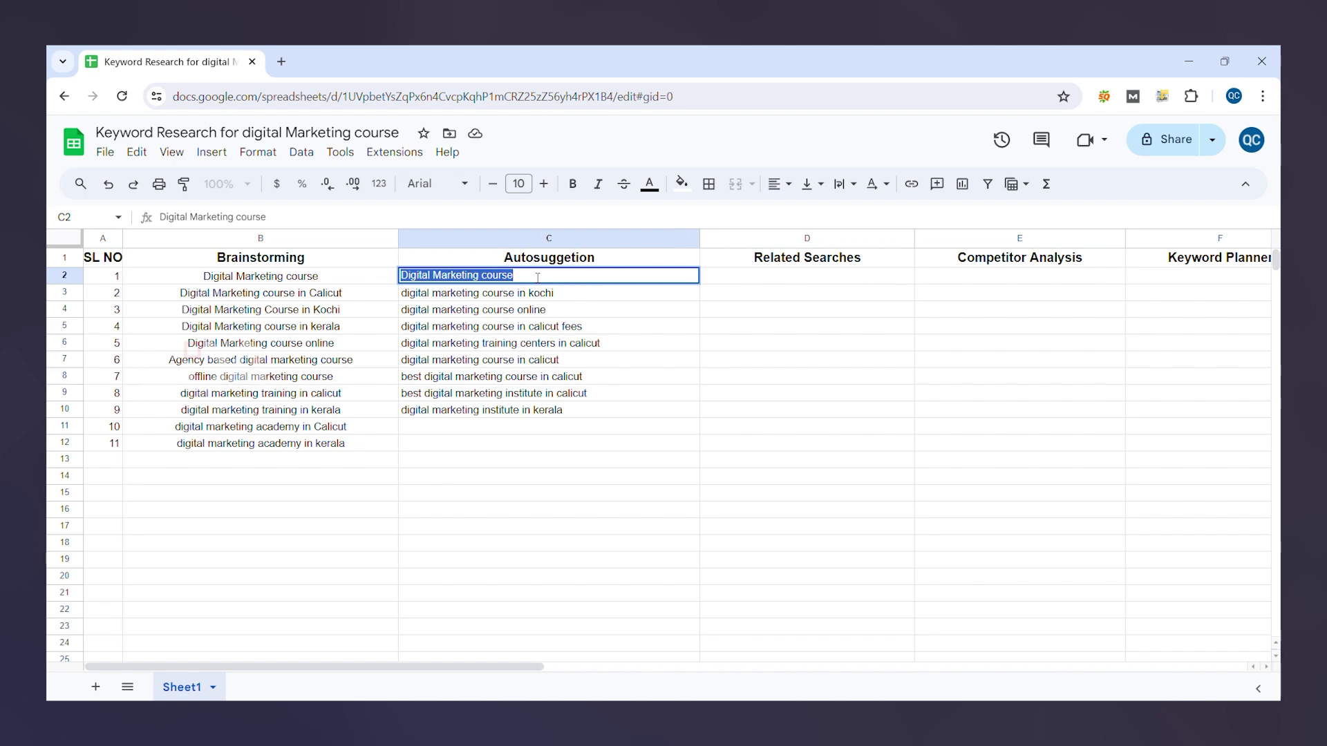
left_click(282, 62)
key("ctrl+v")
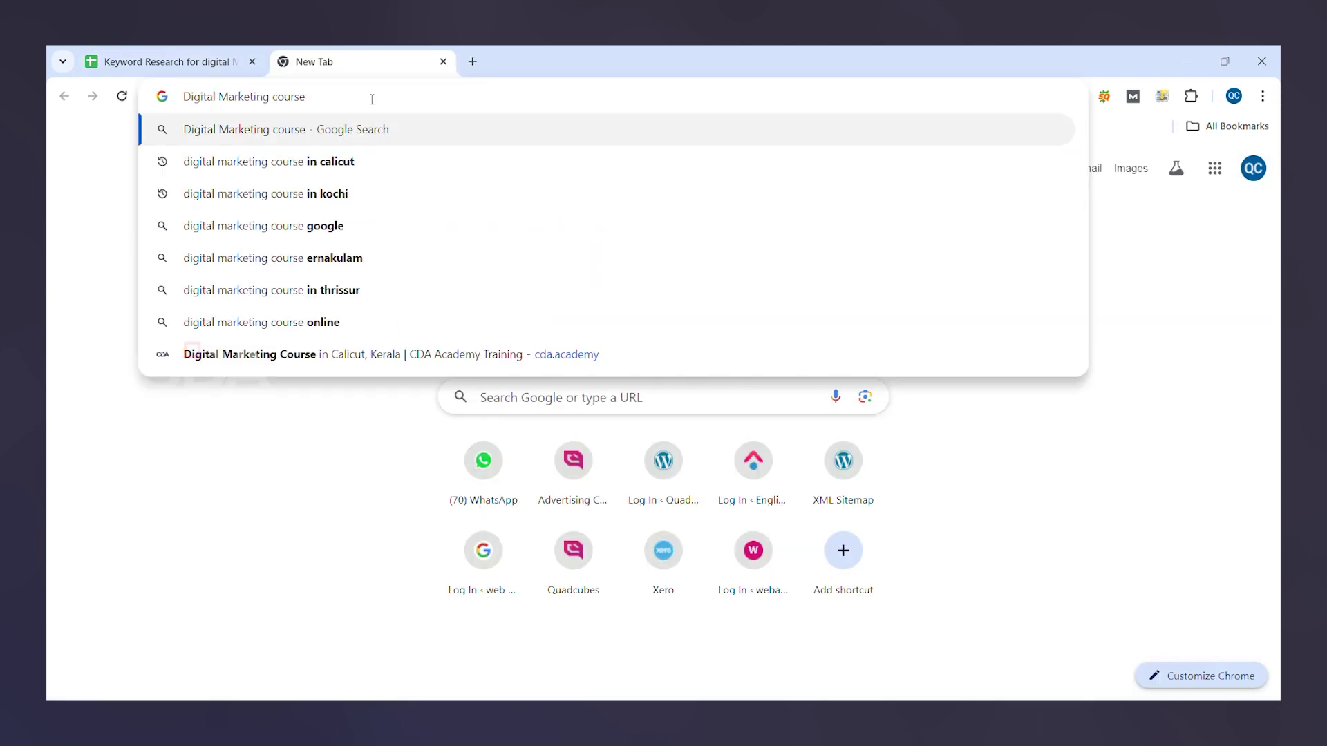
key("Return")
scroll(382, 390, "down", 20)
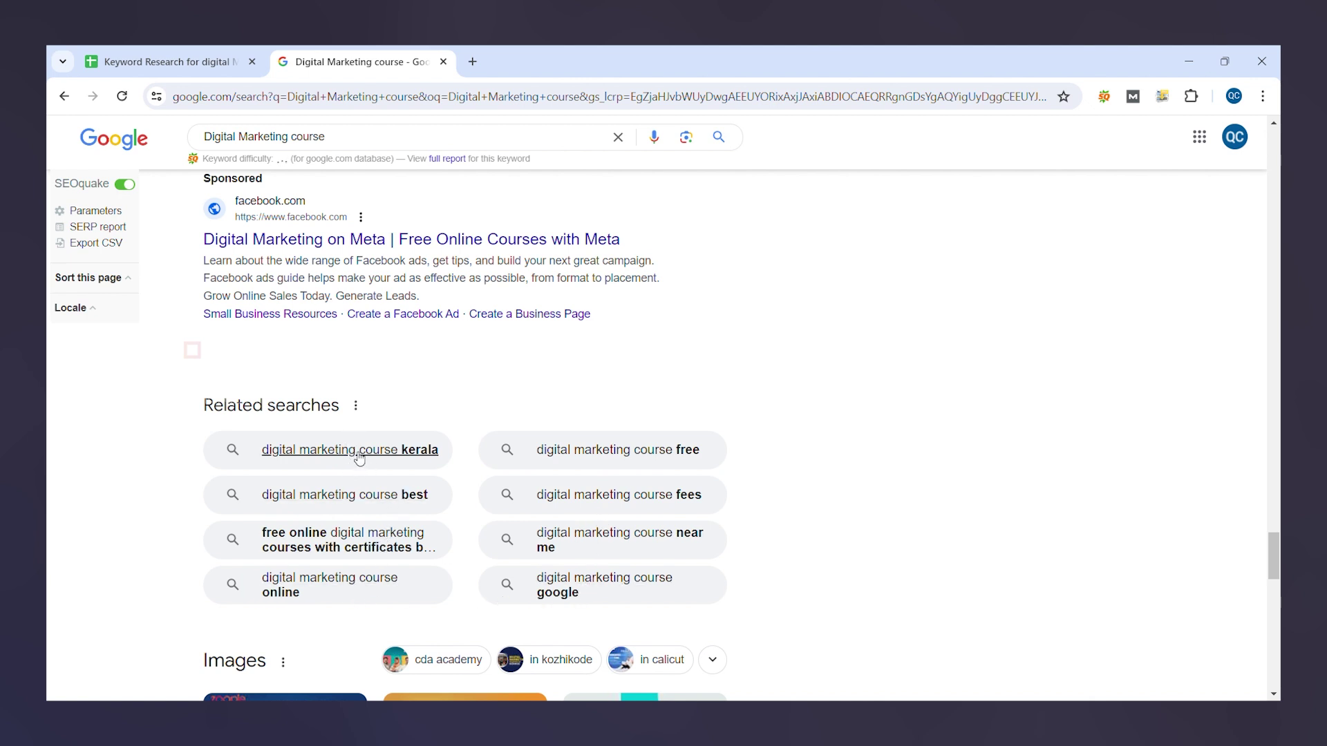
Enter the related search "digital marketing course kerala" in cell D2 of the spreadsheet, under Related Searches
left_click(111, 56)
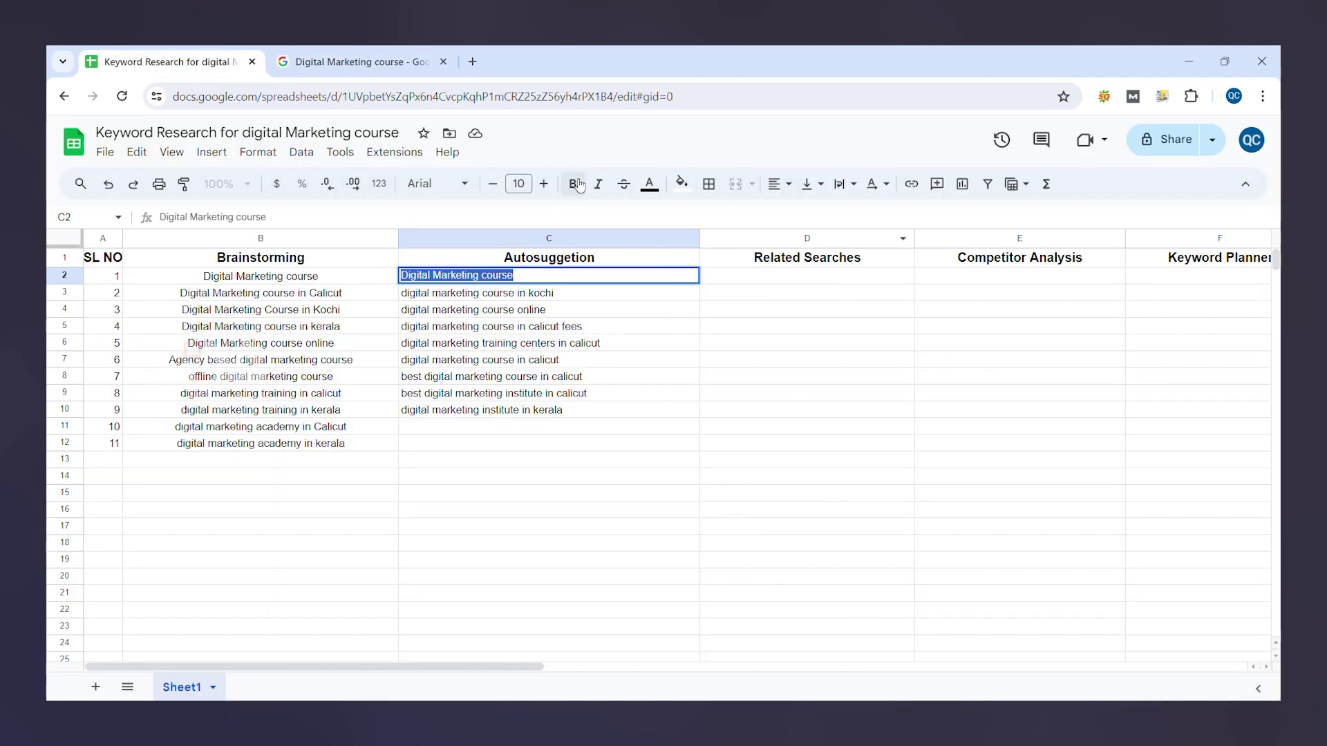
left_click(332, 62)
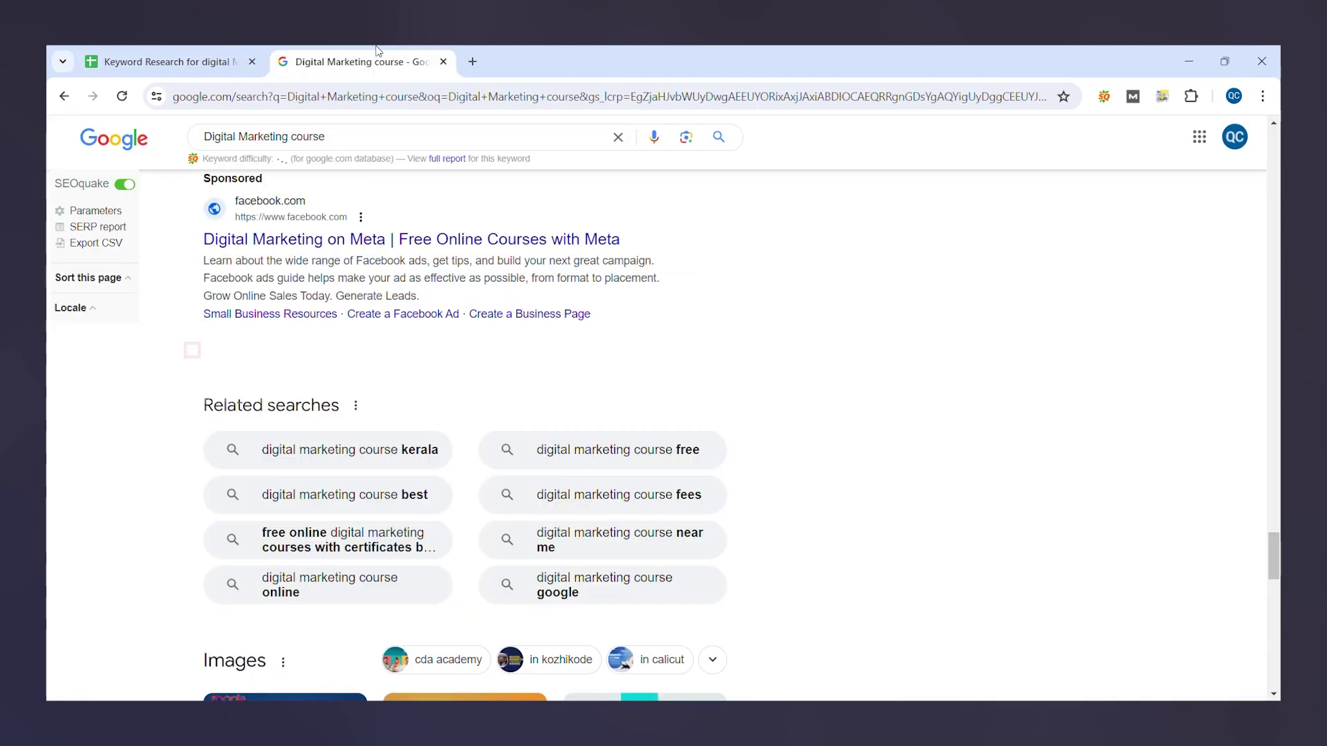
left_click(232, 55)
left_click(822, 280)
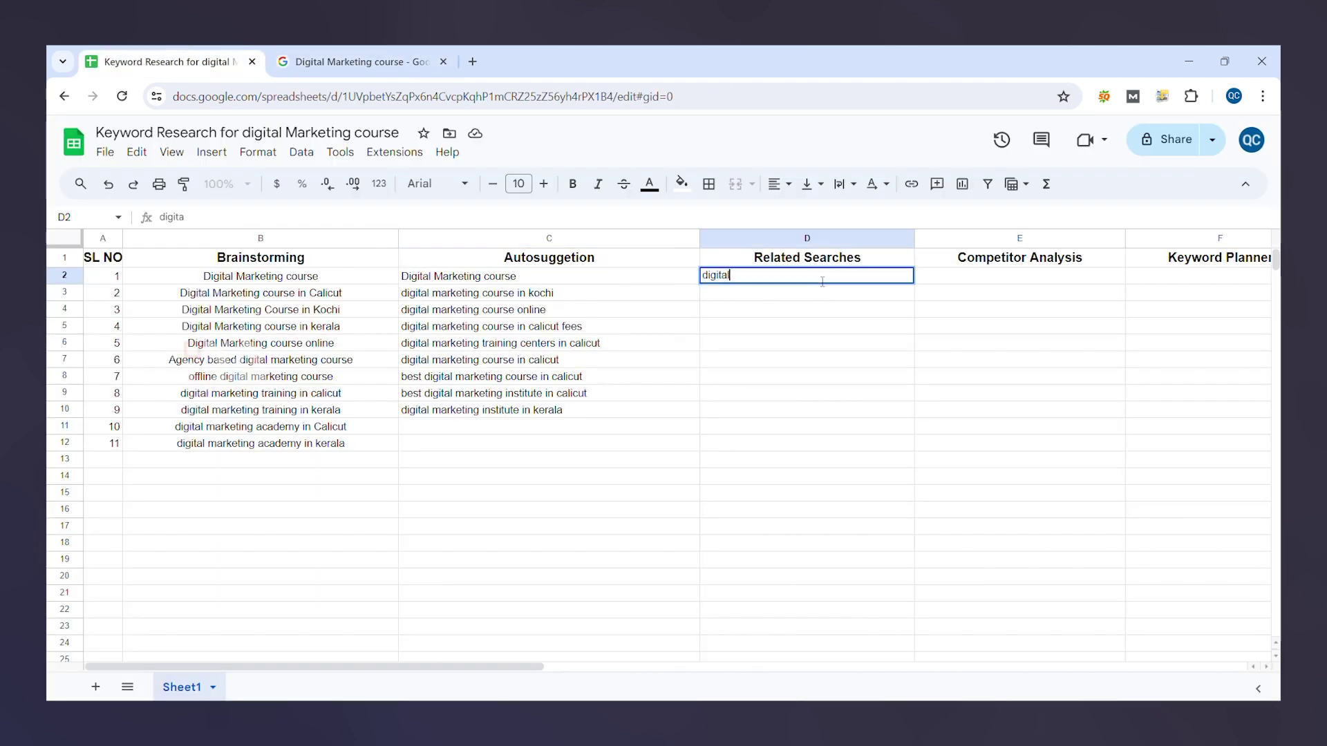
type("digital marke")
key("BackSpace")
key("BackSpace")
key("BackSpace")
key("BackSpace")
key("BackSpace")
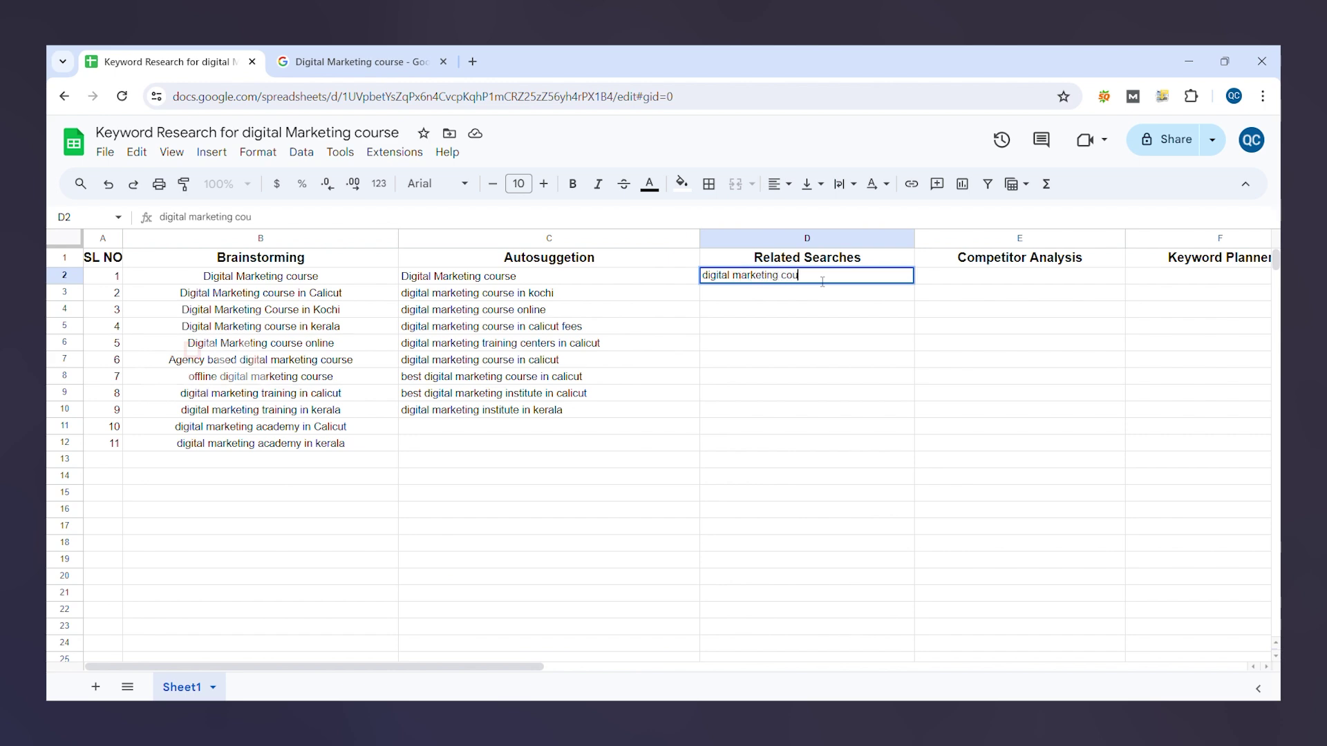
left_click(368, 52)
left_click(220, 52)
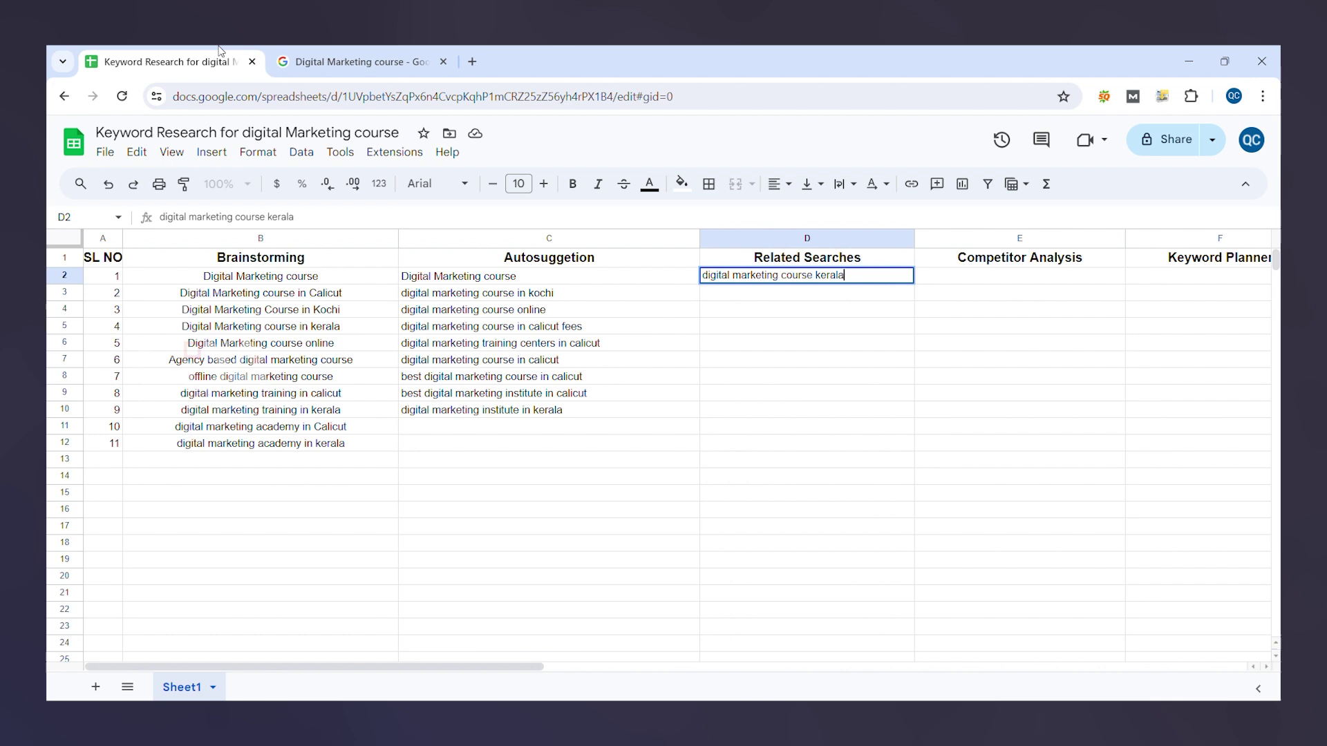
Enter "digital marketing course fee" in cell D3 of the Related Searches column and return to the Google results
left_click(735, 296)
type("digital market")
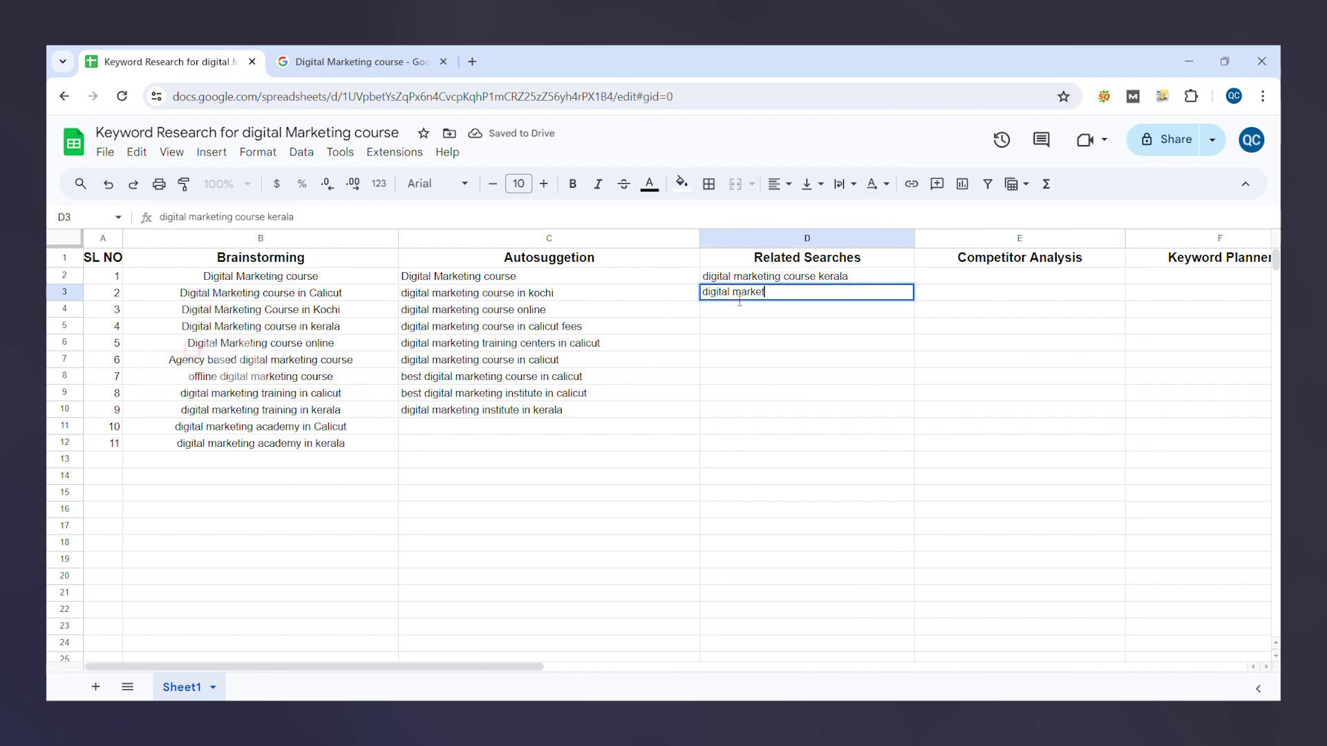
type("ing course fee")
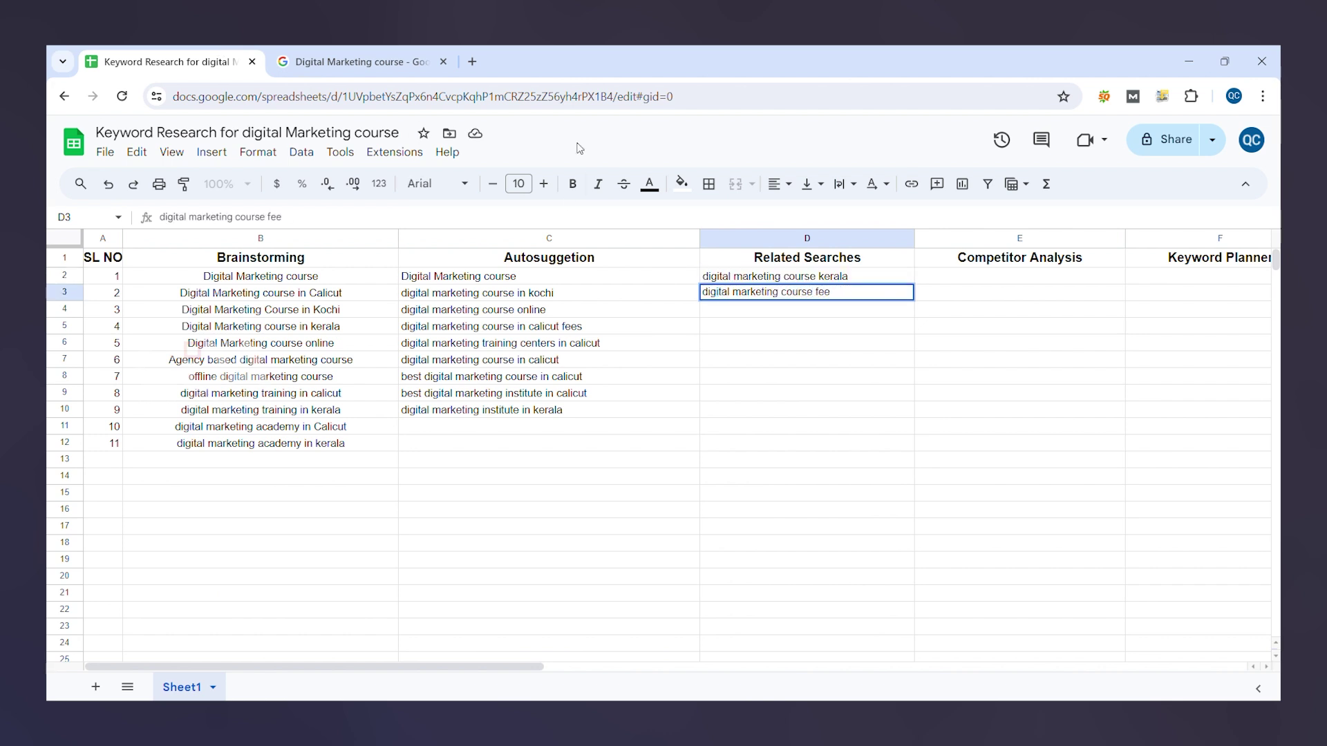
left_click(359, 62)
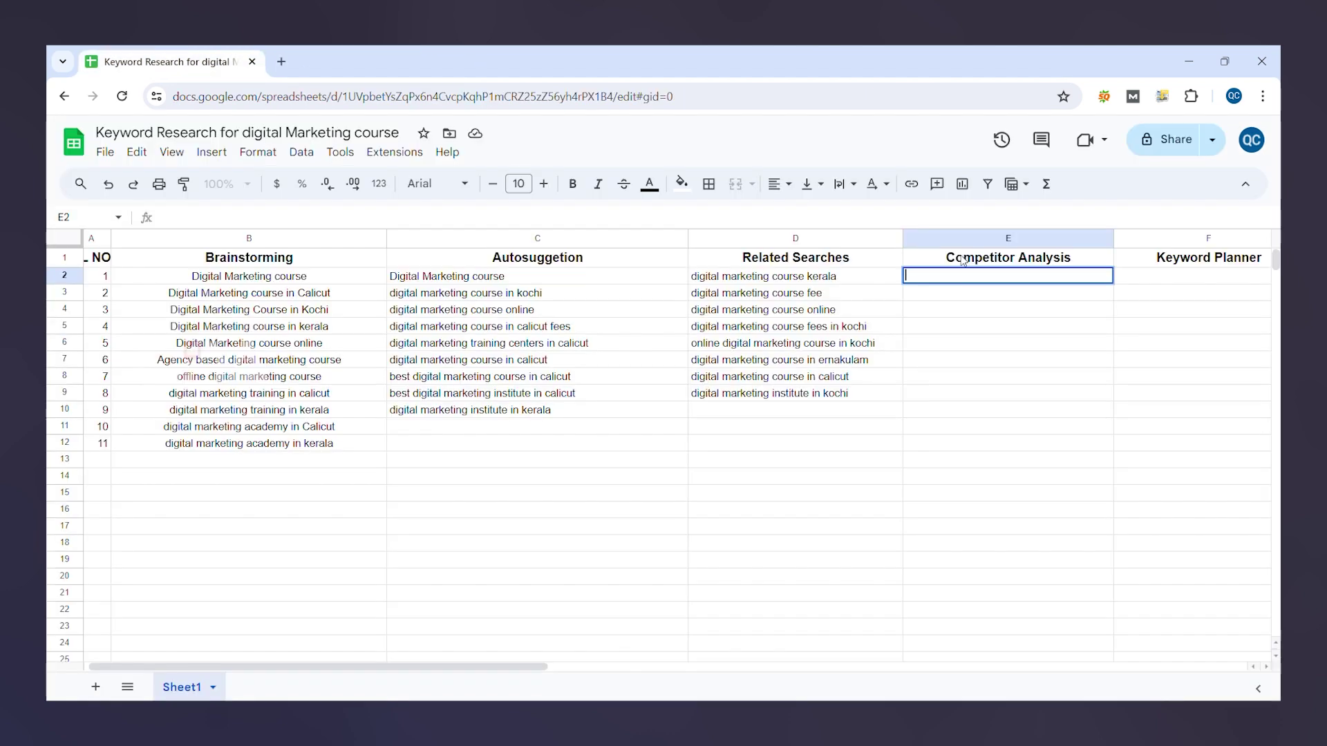
Copy "digital marketing course in calicut" from C7 and search Google for it in a new tab
triple_click(965, 261)
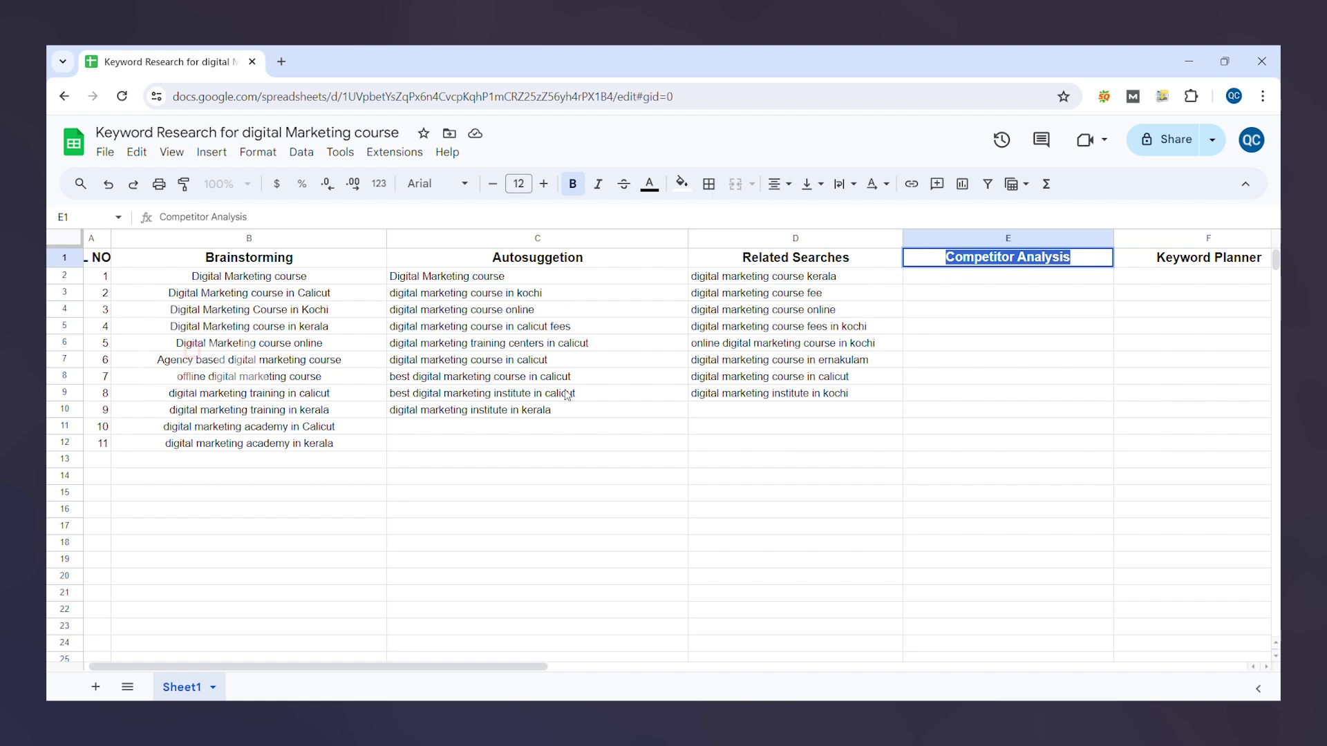
triple_click(505, 364)
key("ctrl+c")
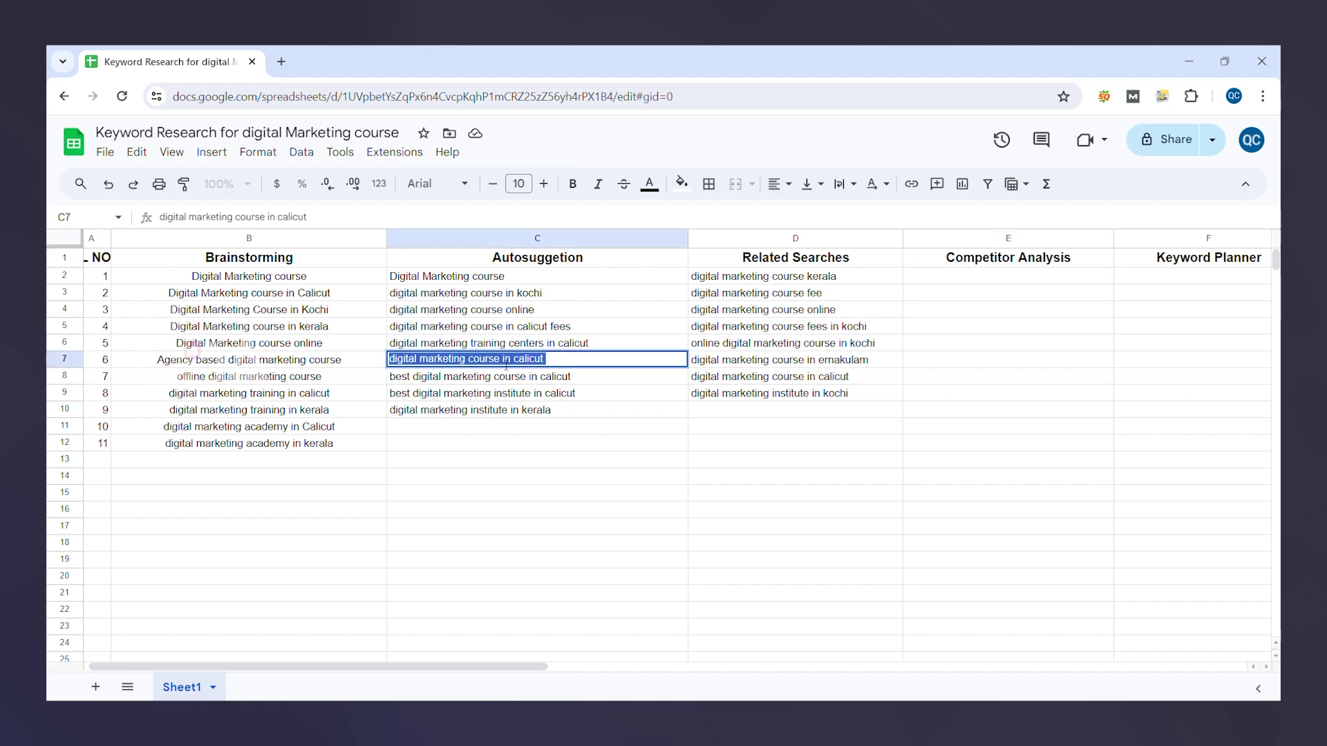
left_click(284, 61)
key("ctrl+v")
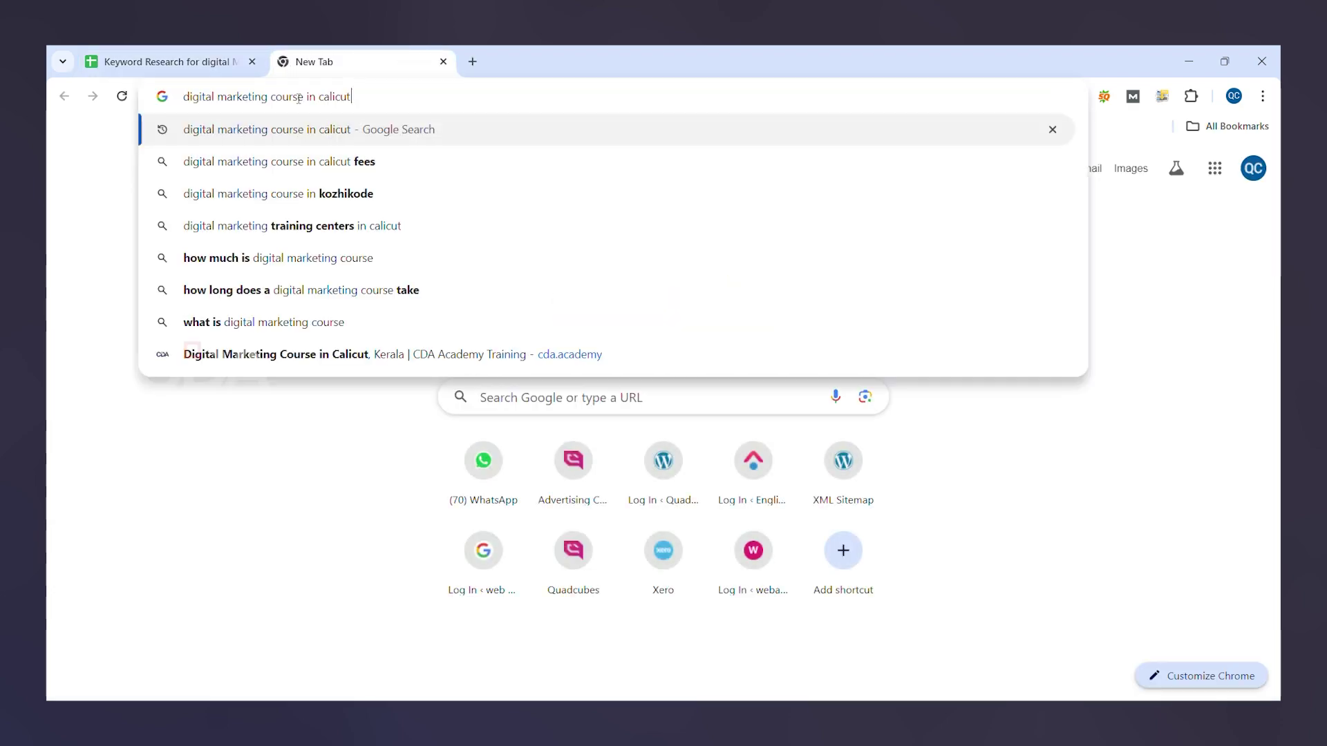
key("Return")
Examine the business listings and organic result titles for the keywords that competing digital marketing institutes use
scroll(270, 336, "down", 2)
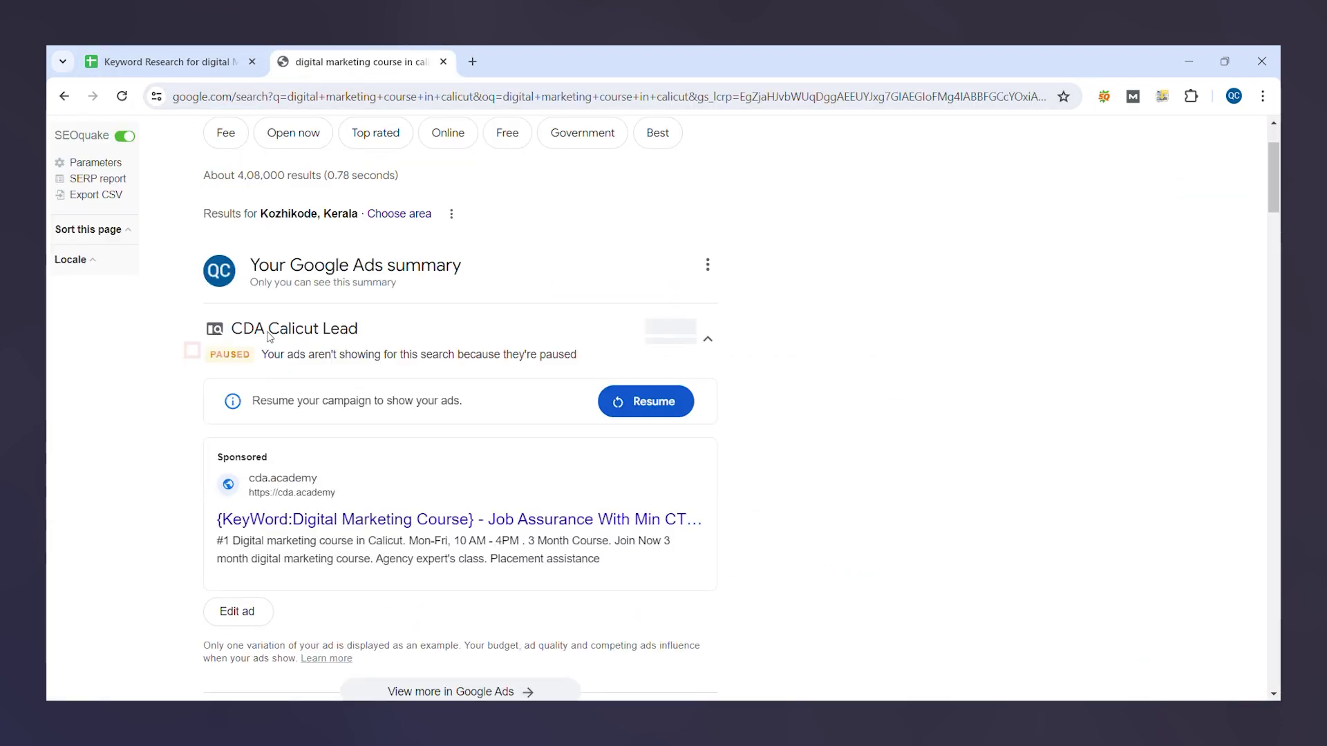
scroll(270, 336, "down", 15)
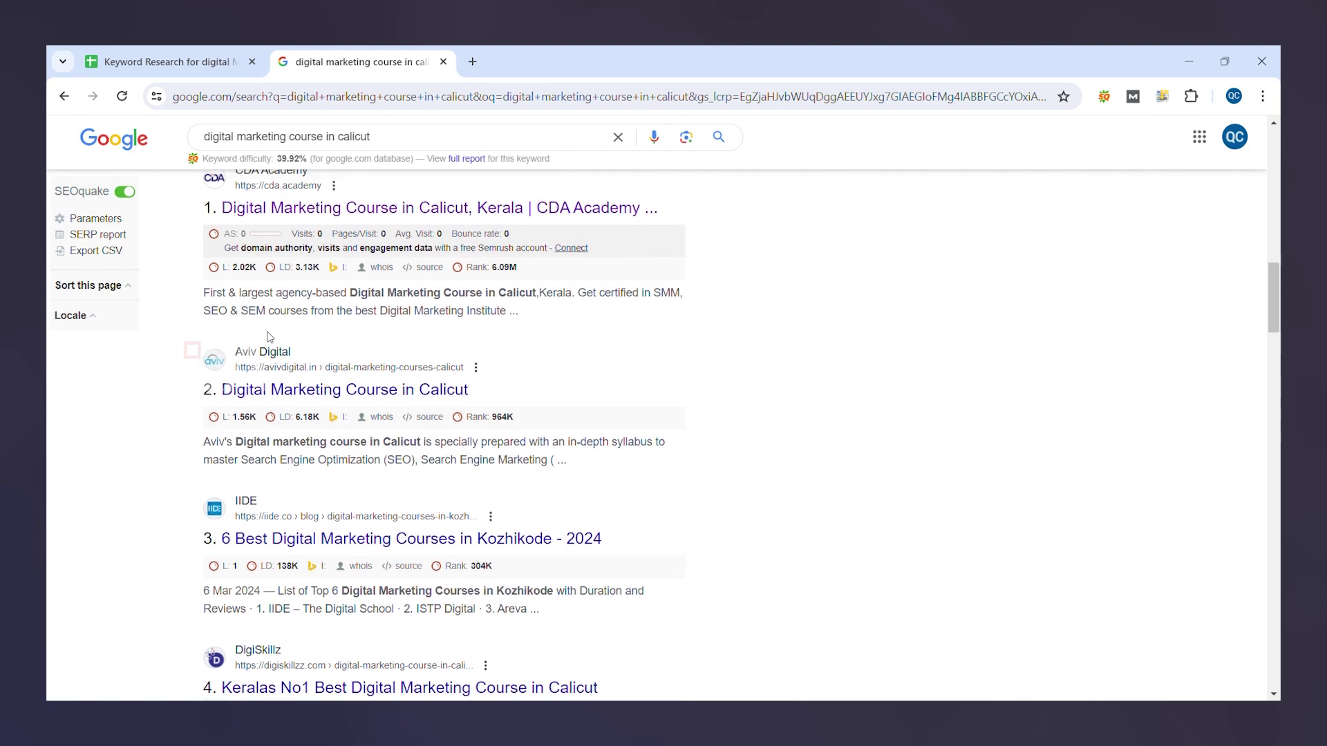
scroll(270, 336, "up", 1)
scroll(254, 449, "down", 2)
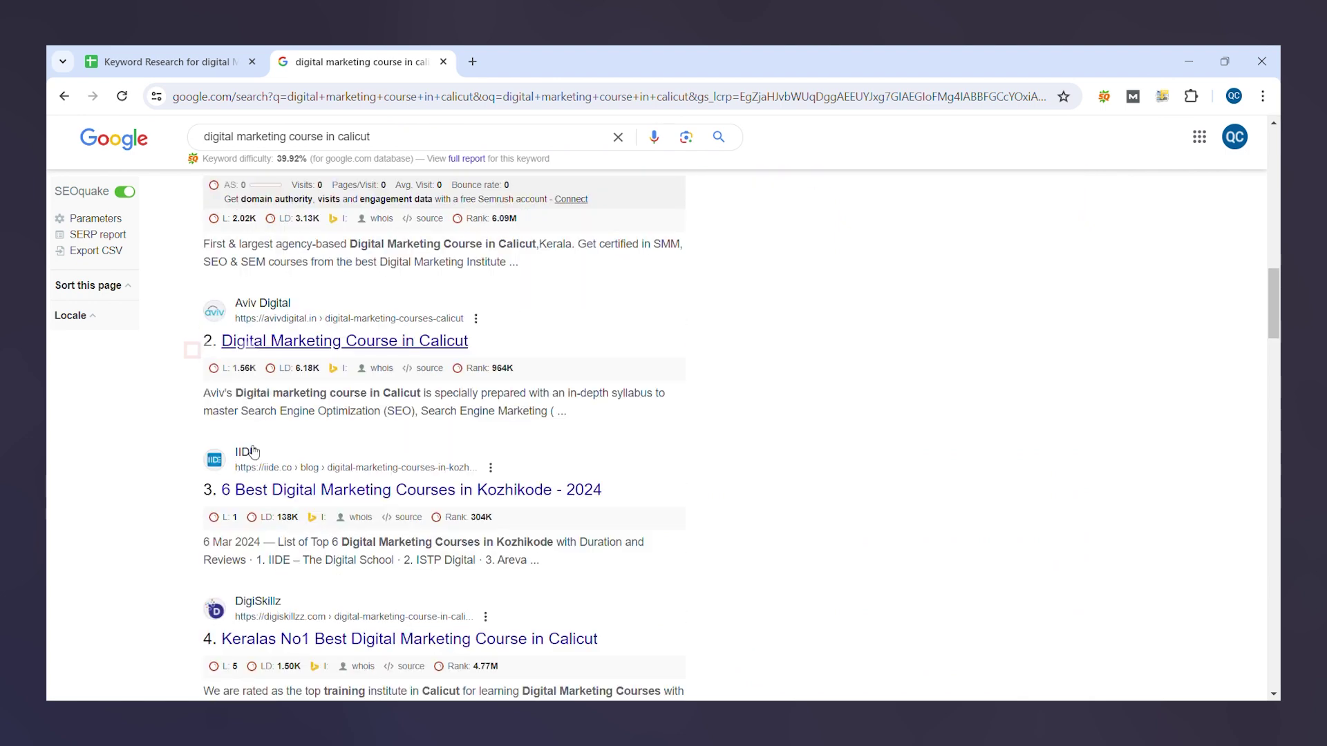
scroll(254, 452, "down", 6)
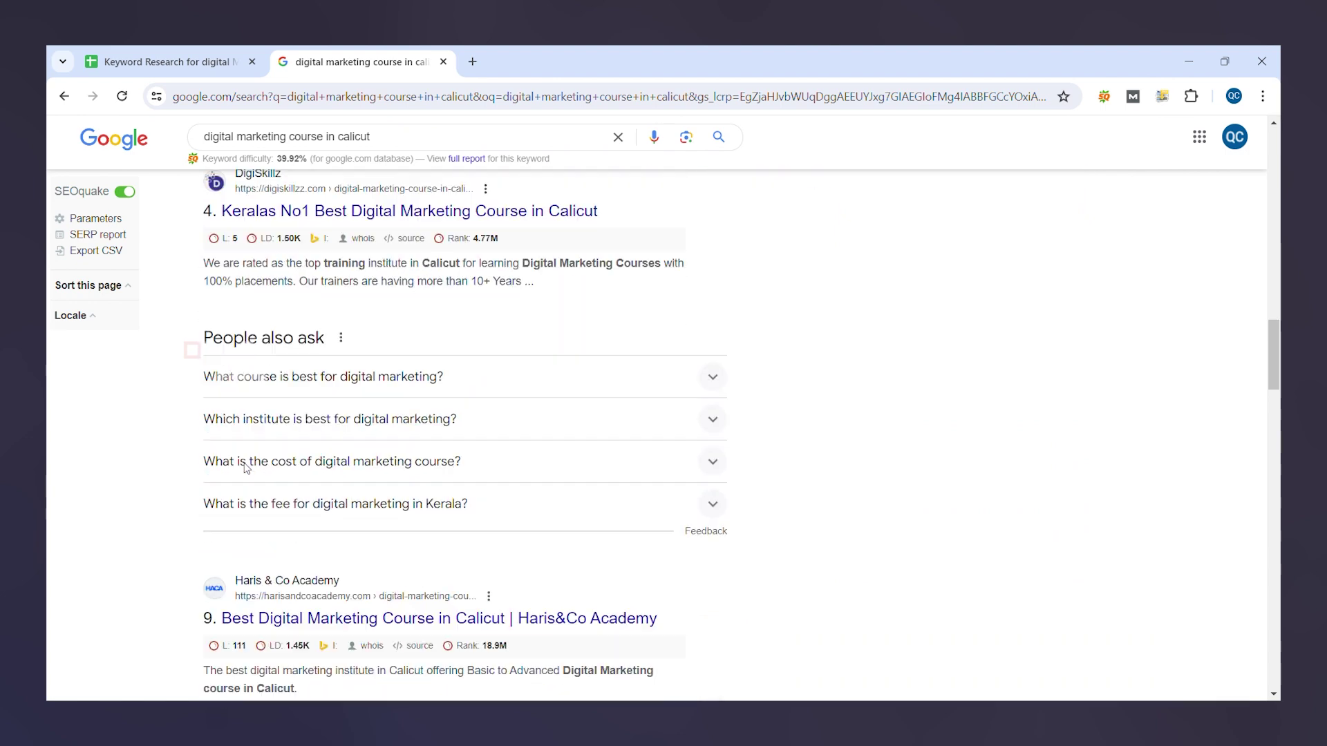
scroll(247, 468, "down", 3)
scroll(253, 446, "down", 2)
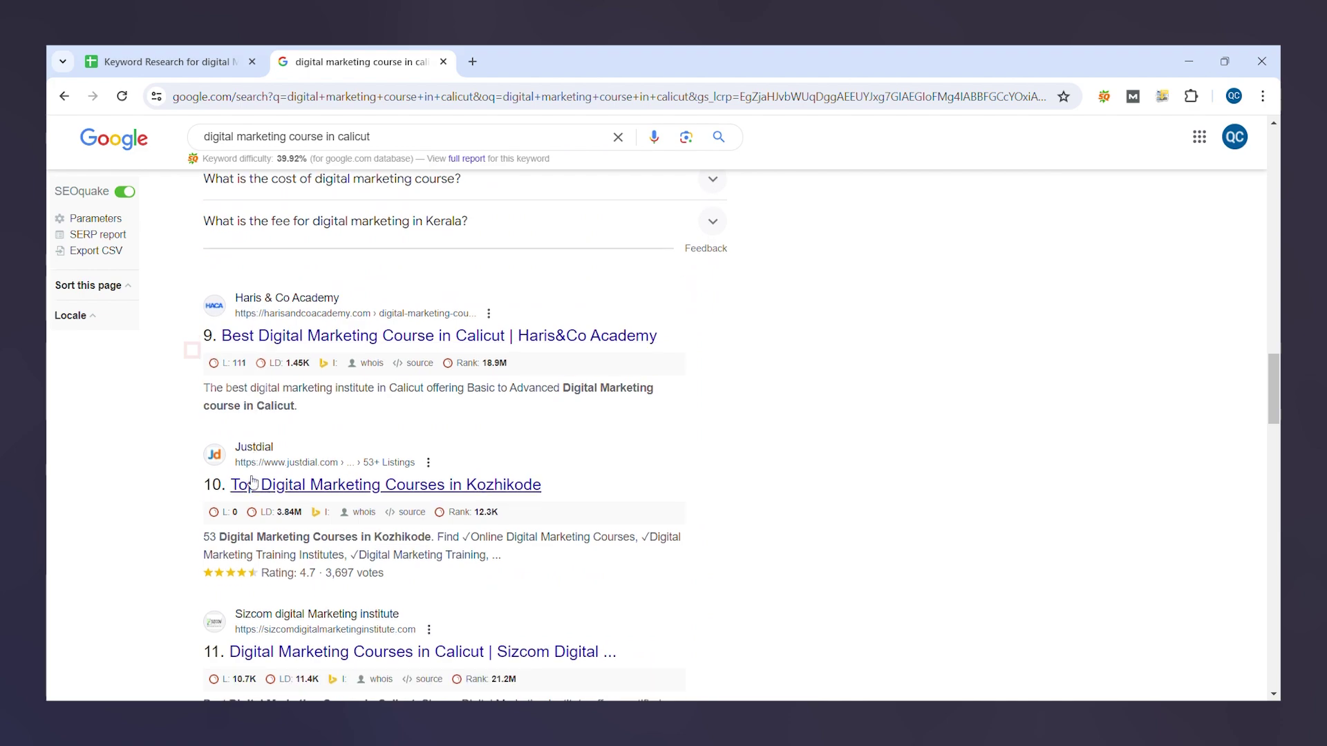
scroll(245, 649, "up", 20)
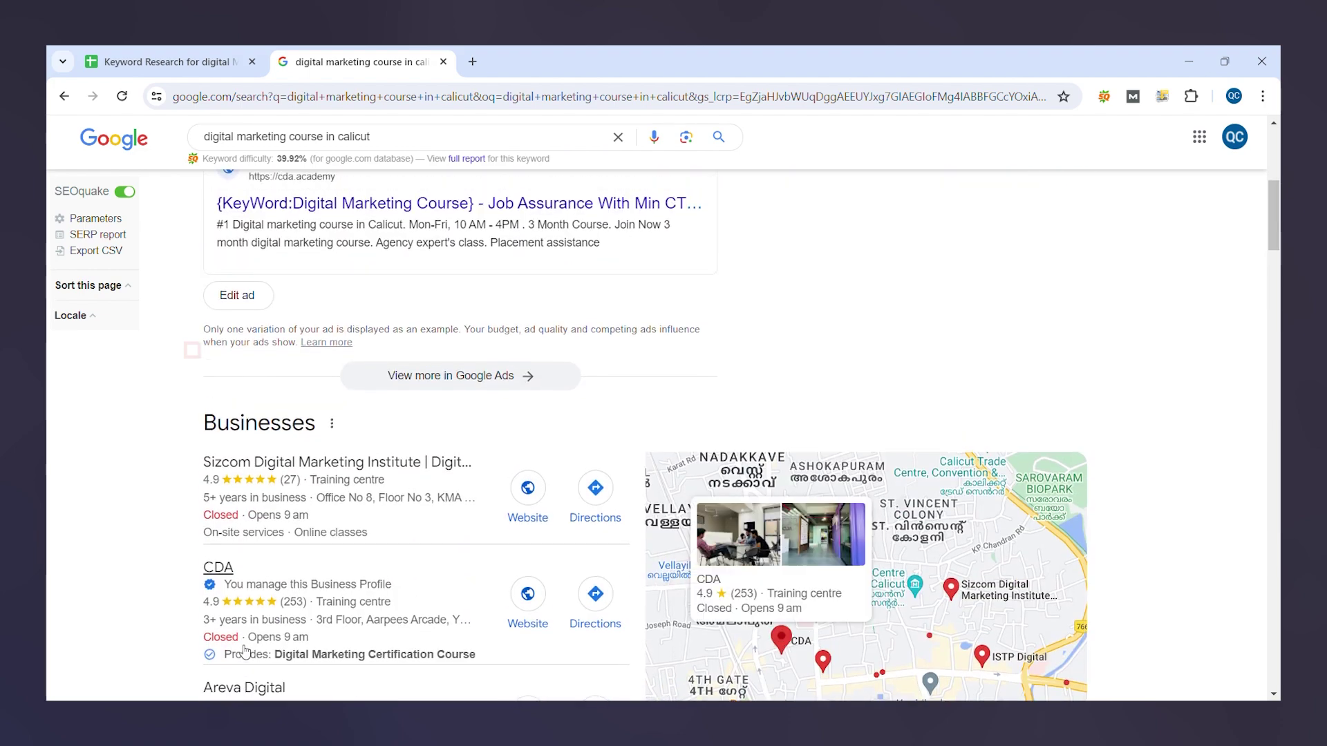
scroll(244, 649, "down", 5)
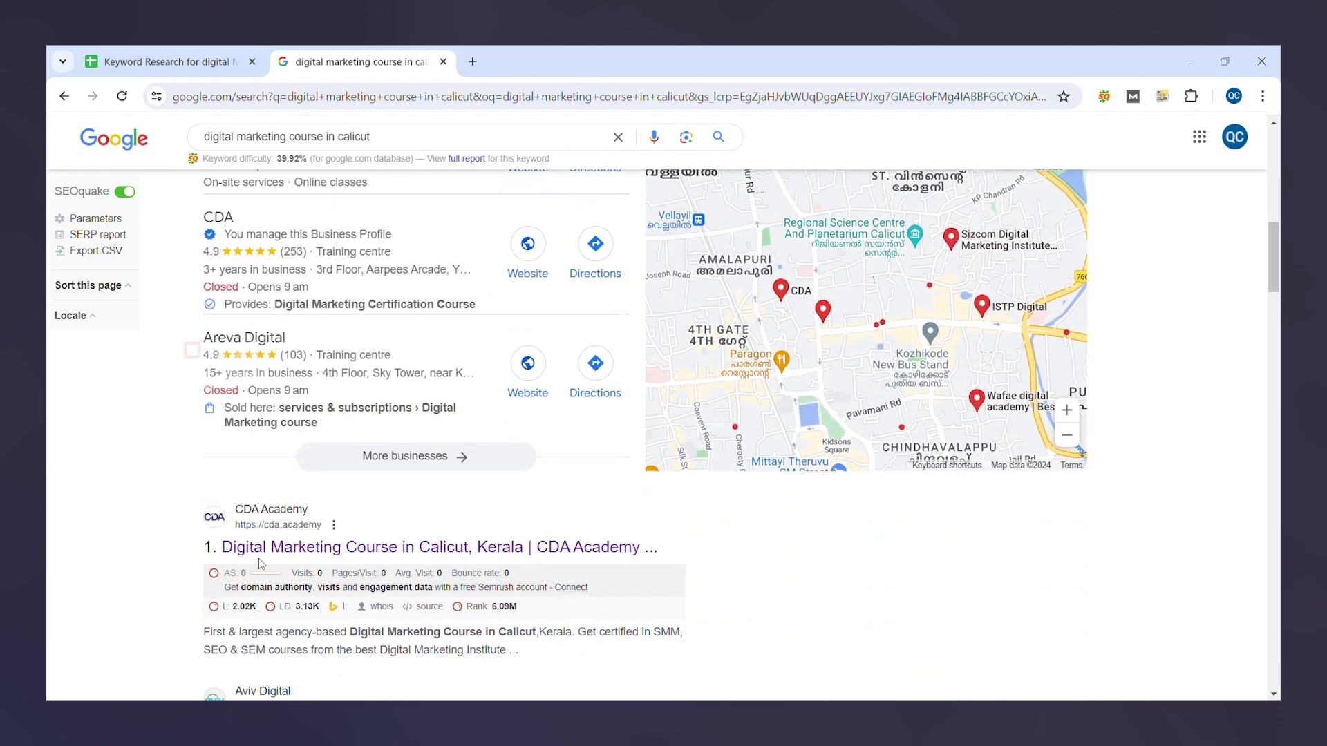
Back in the spreadsheet, enter "digital marketing course in calicut" in cell E2 under Competitor Analysis
left_click(130, 68)
left_click(1007, 276)
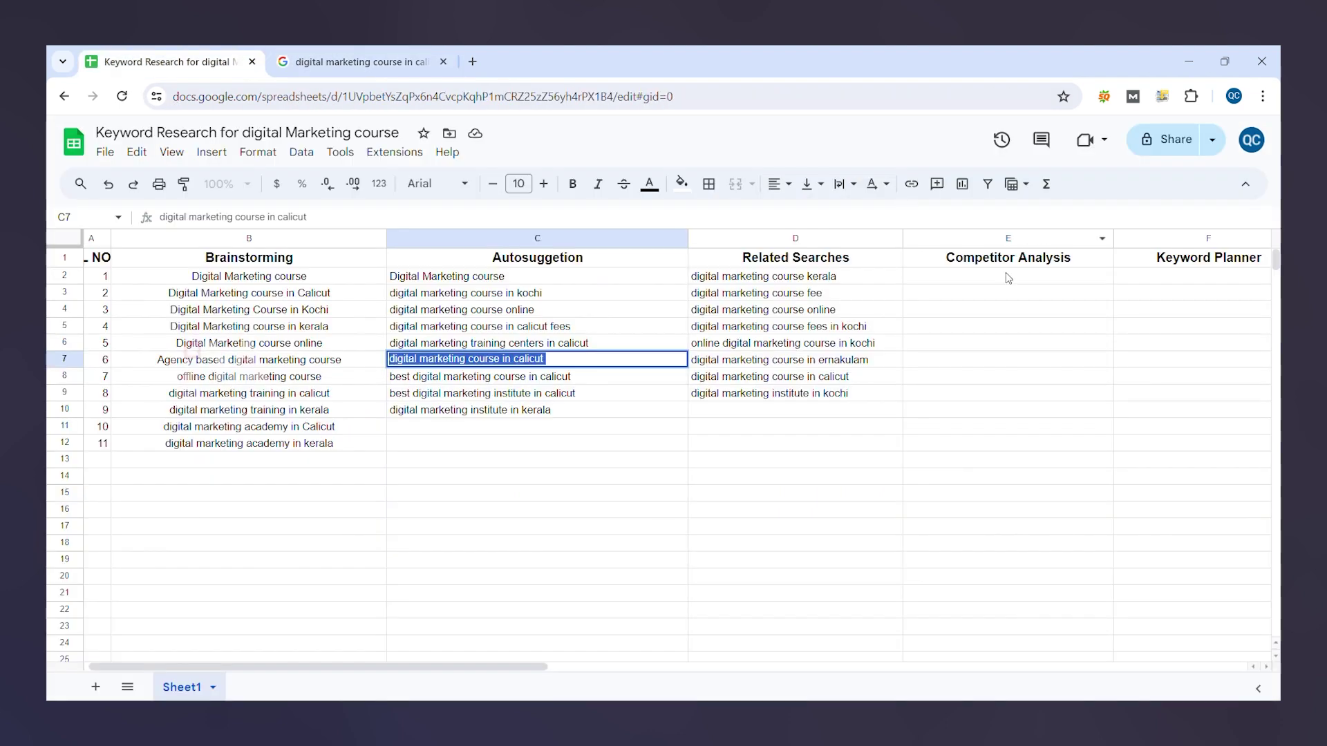
left_click(1007, 277)
type("digital mark")
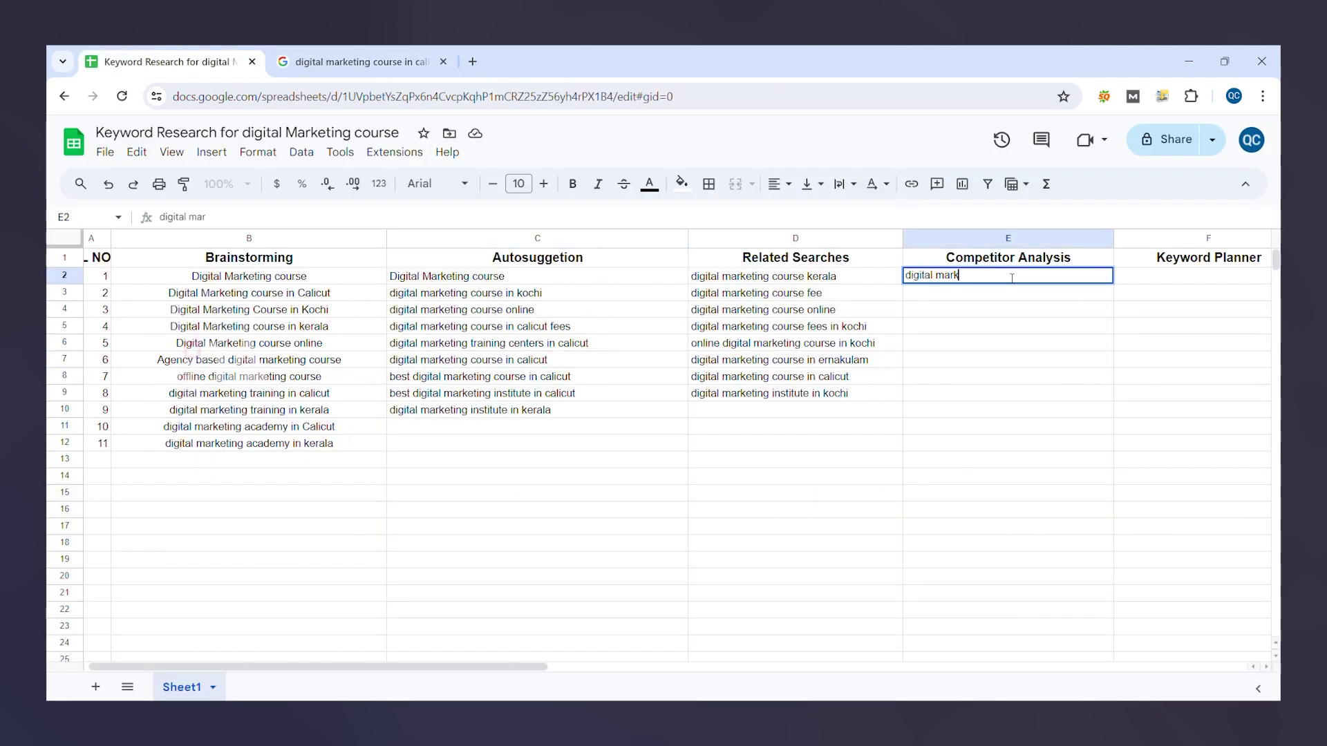
type("eting course in calicut")
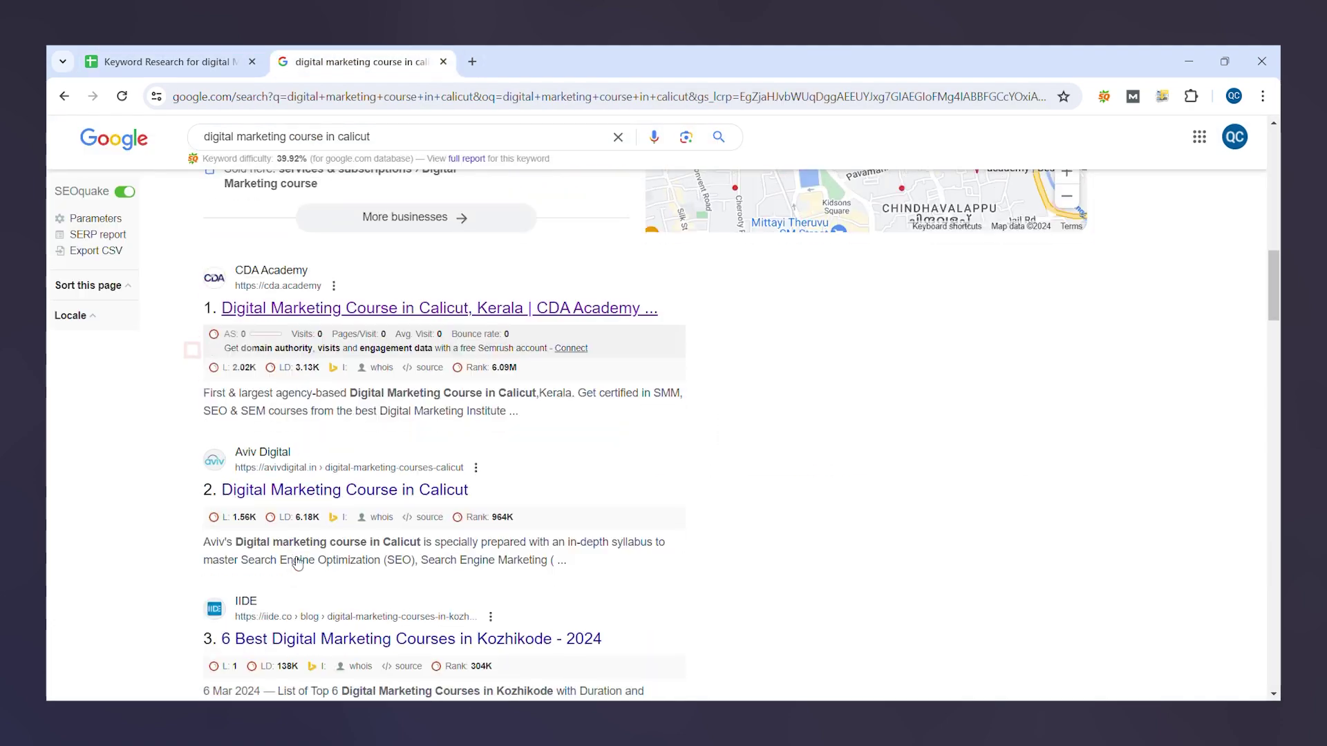
Check further competitor titles in the Google results and enter "best digital marketing course in calicut" in cell E3 of the spreadsheet
scroll(329, 358, "down", 2)
scroll(329, 358, "down", 3)
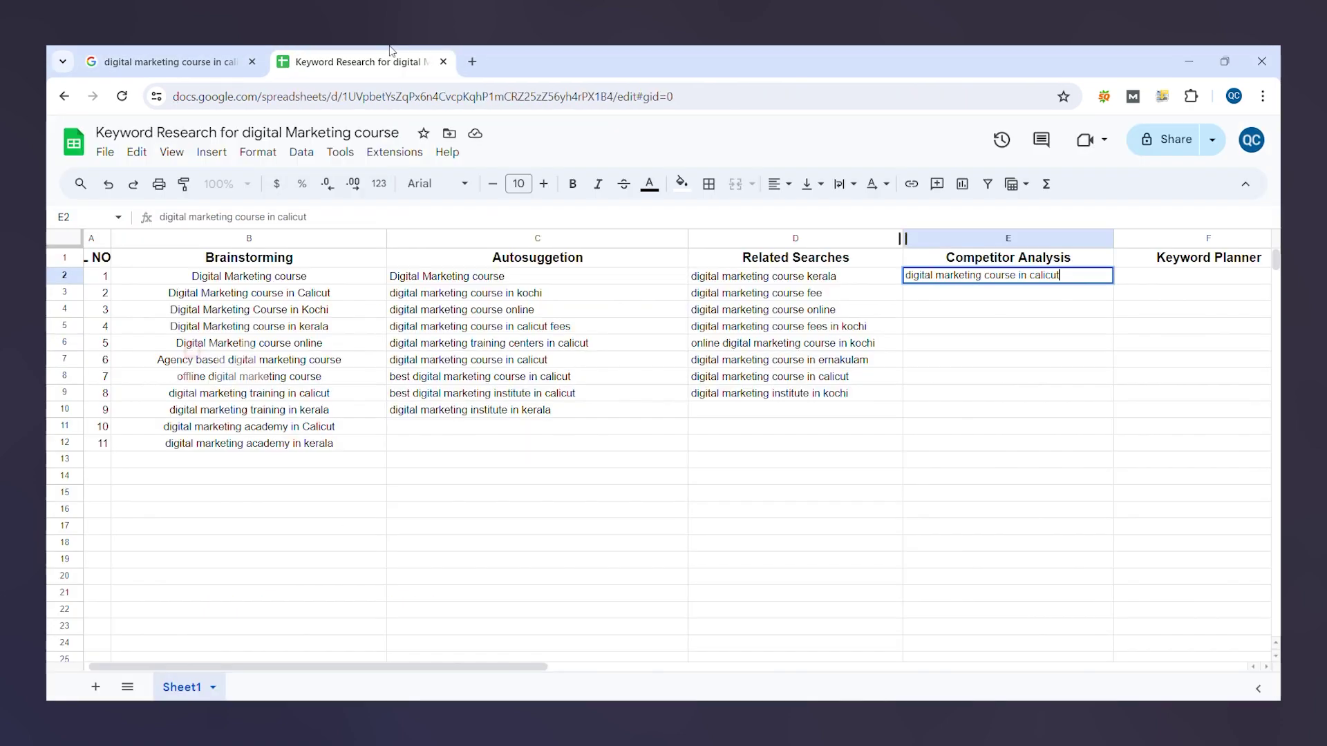
left_click(940, 297)
type("best digital marketing co")
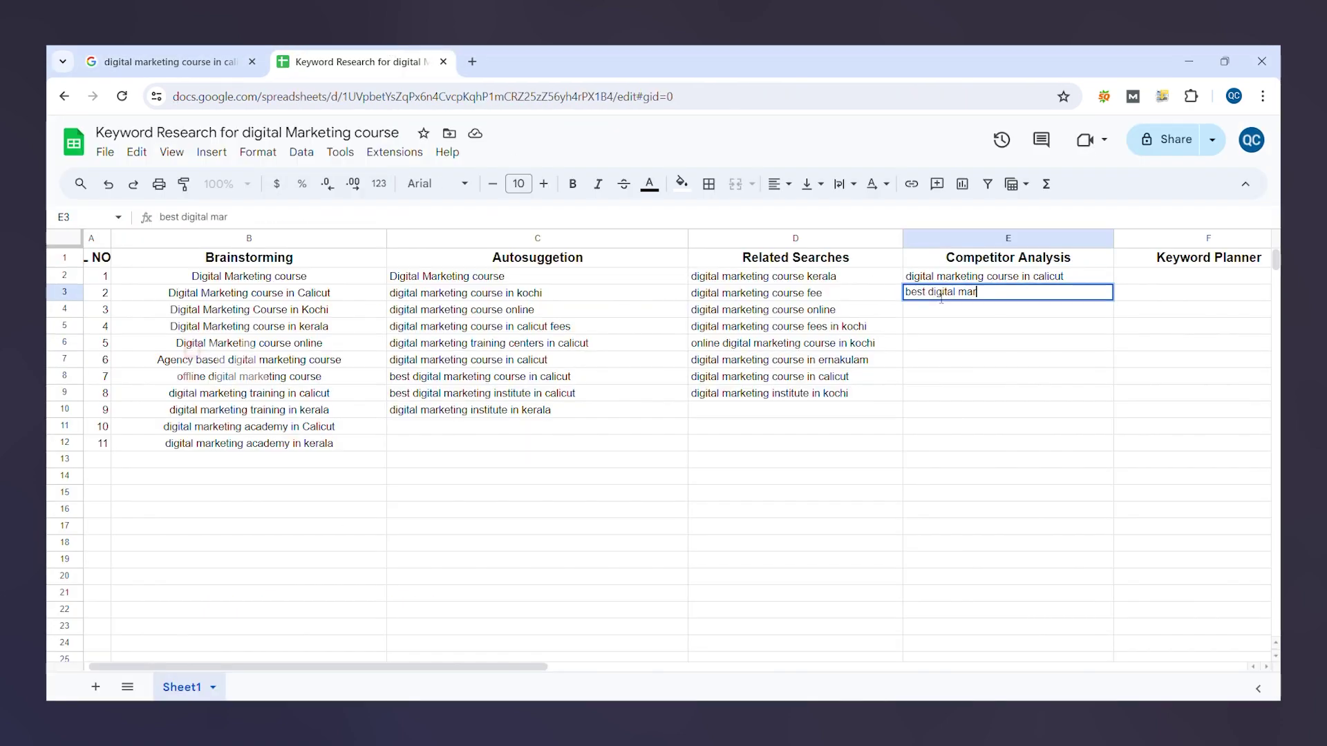
type("urse in cali")
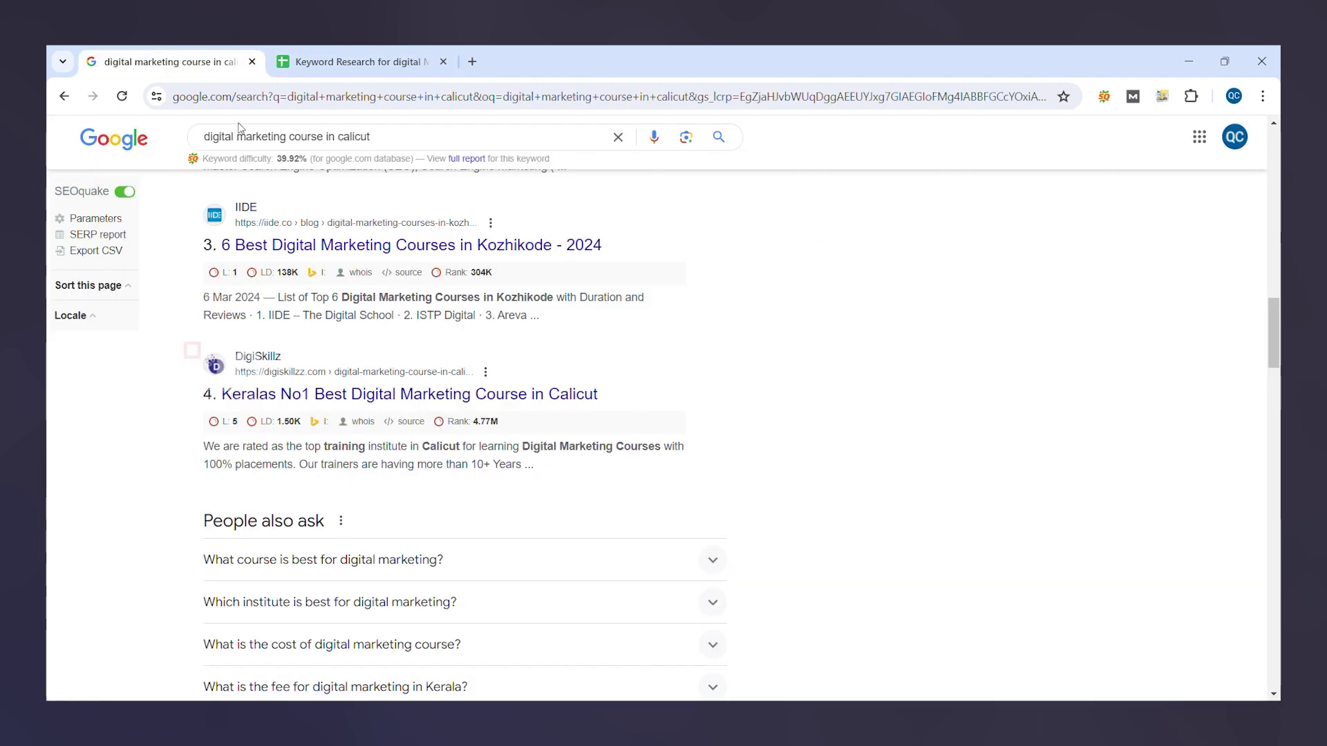
scroll(664, 415, "down", 5)
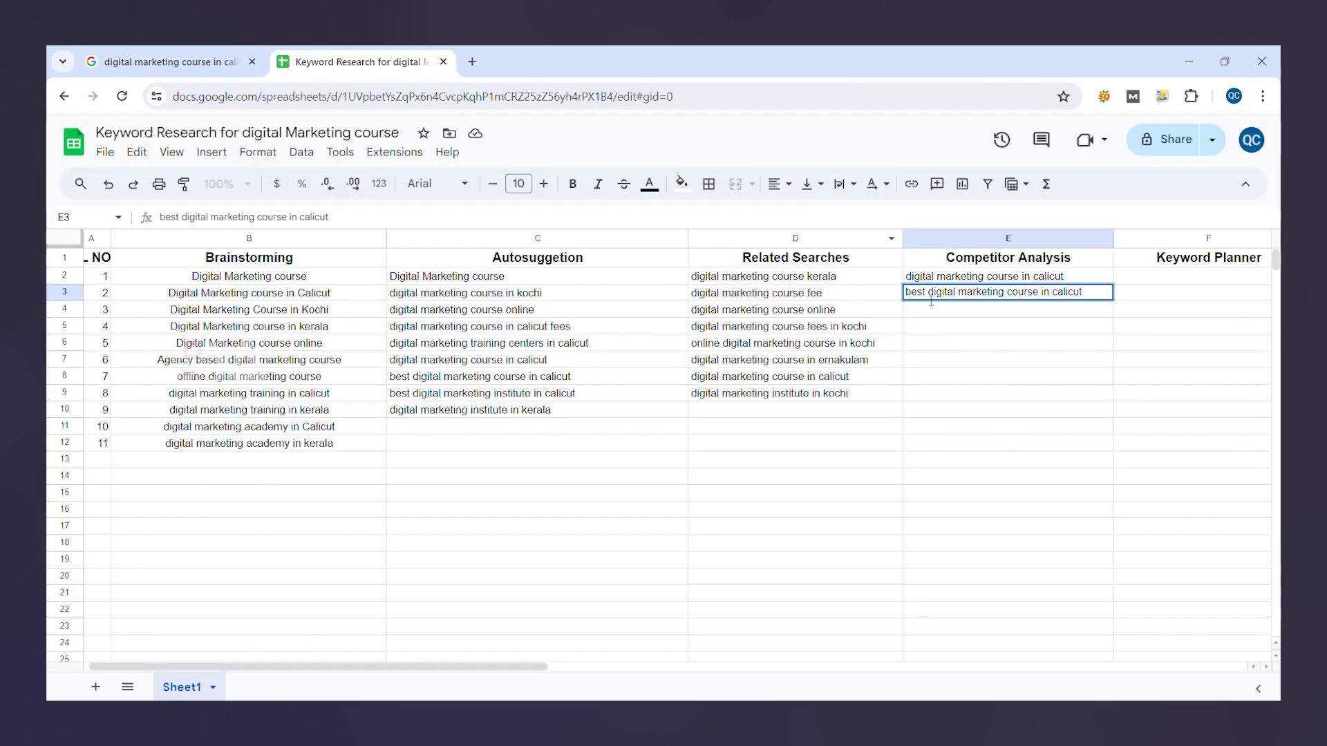
Enter "top digital marketing course in kozhikode" in cell E4 under Competitor Analysis
type("top digital m")
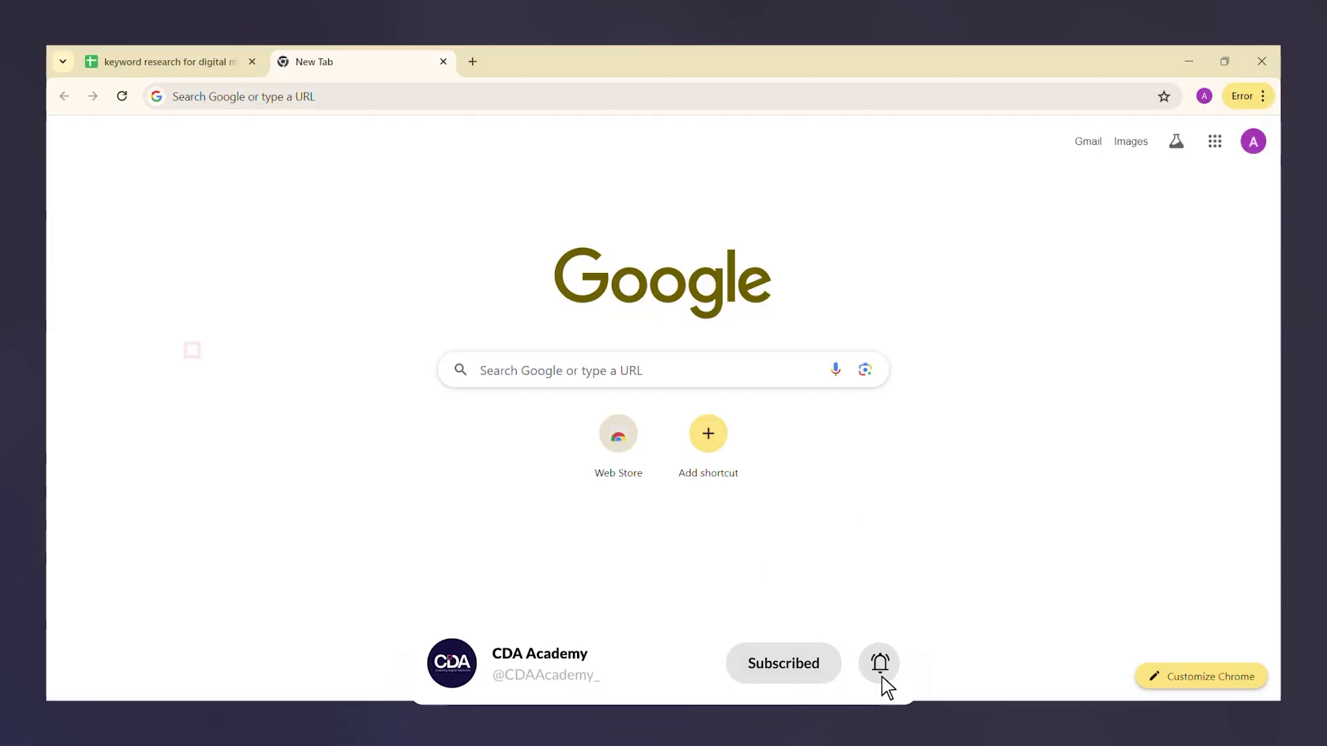
Search Google for "keyword planner" in the new browser tab
key("ctrl+l")
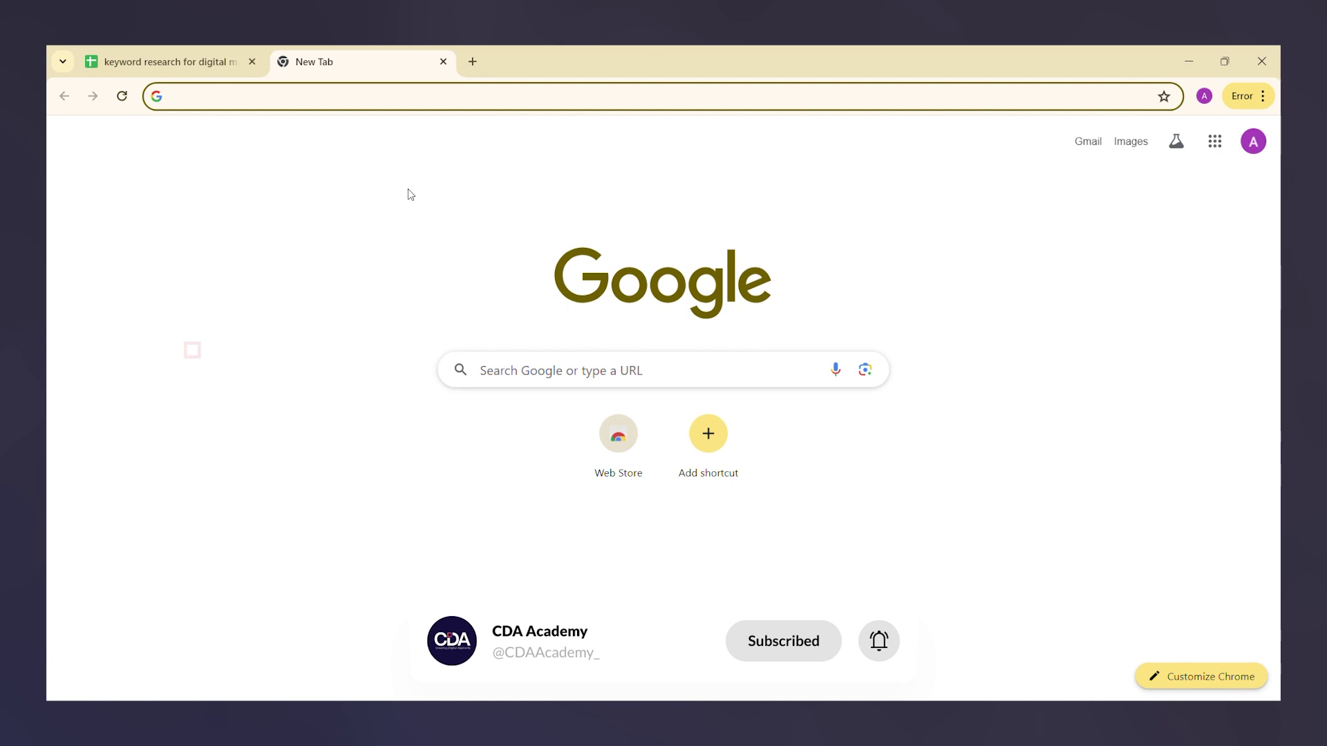
left_click(536, 378)
type("k")
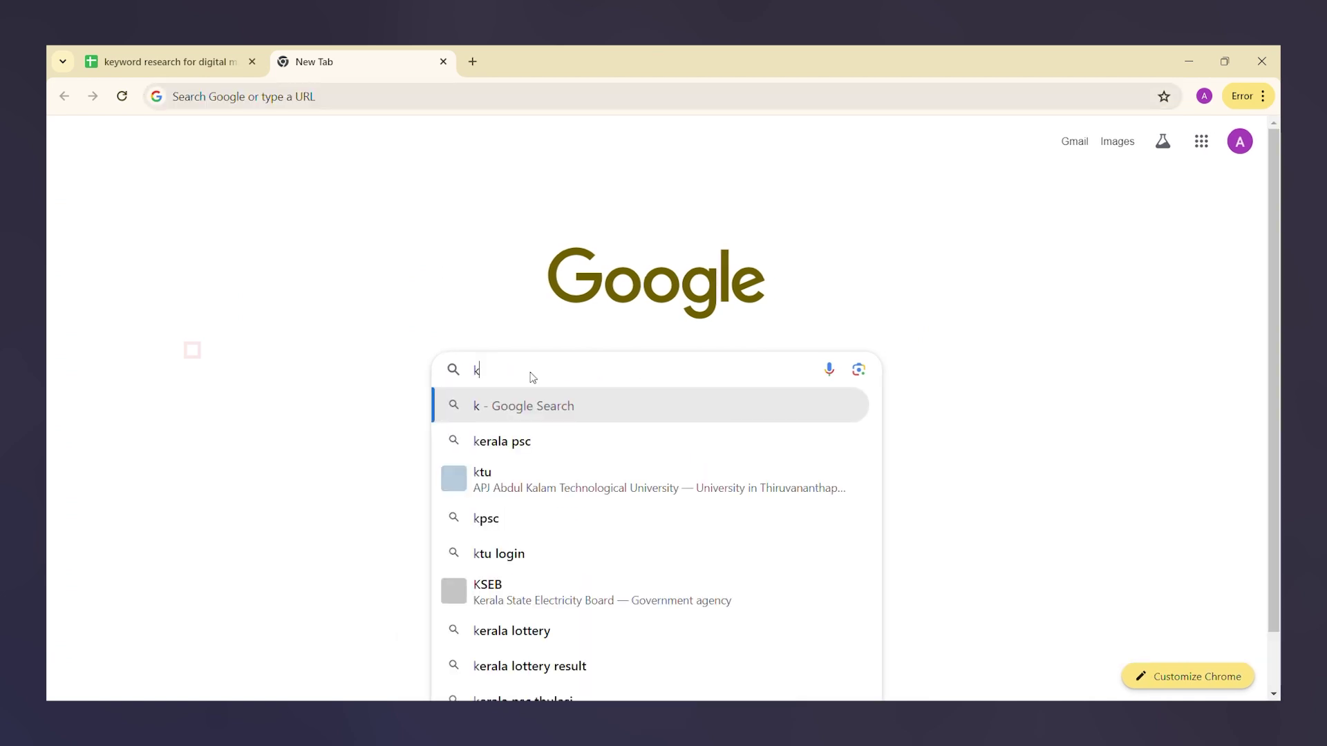
type("ey")
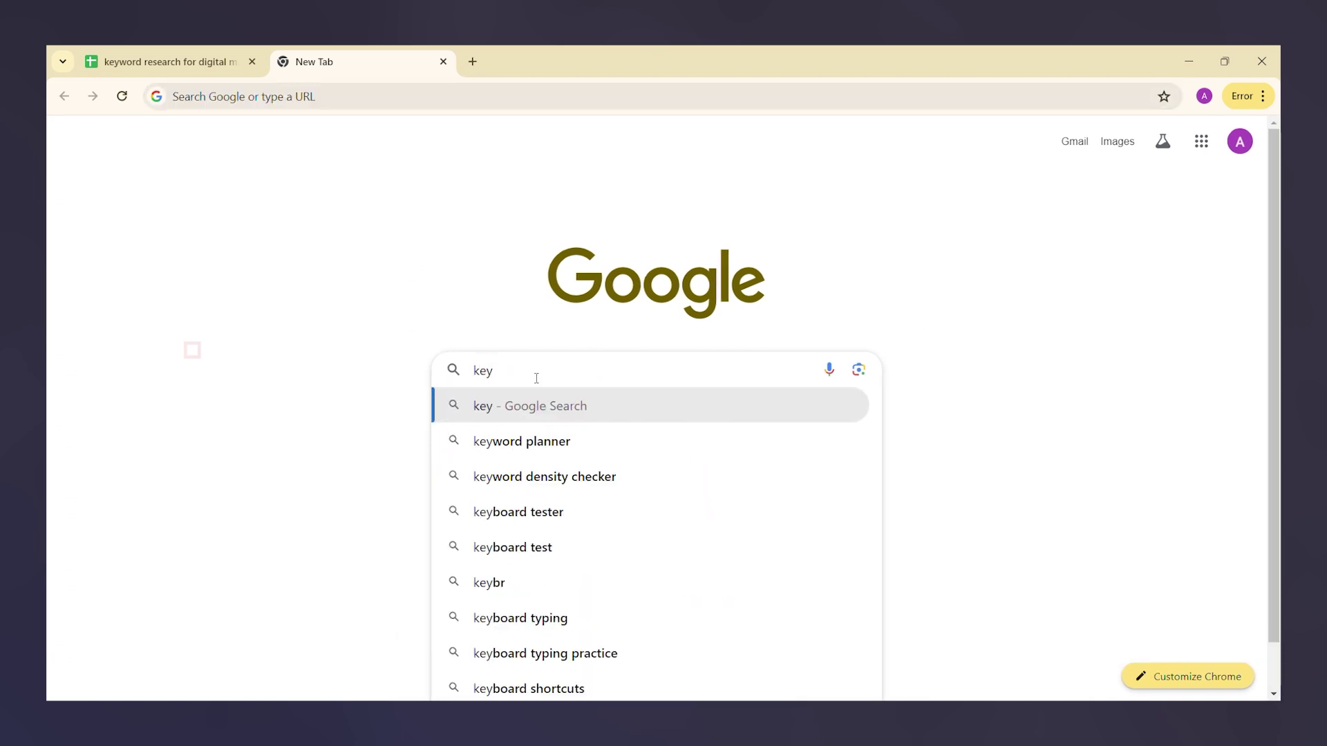
left_click(531, 451)
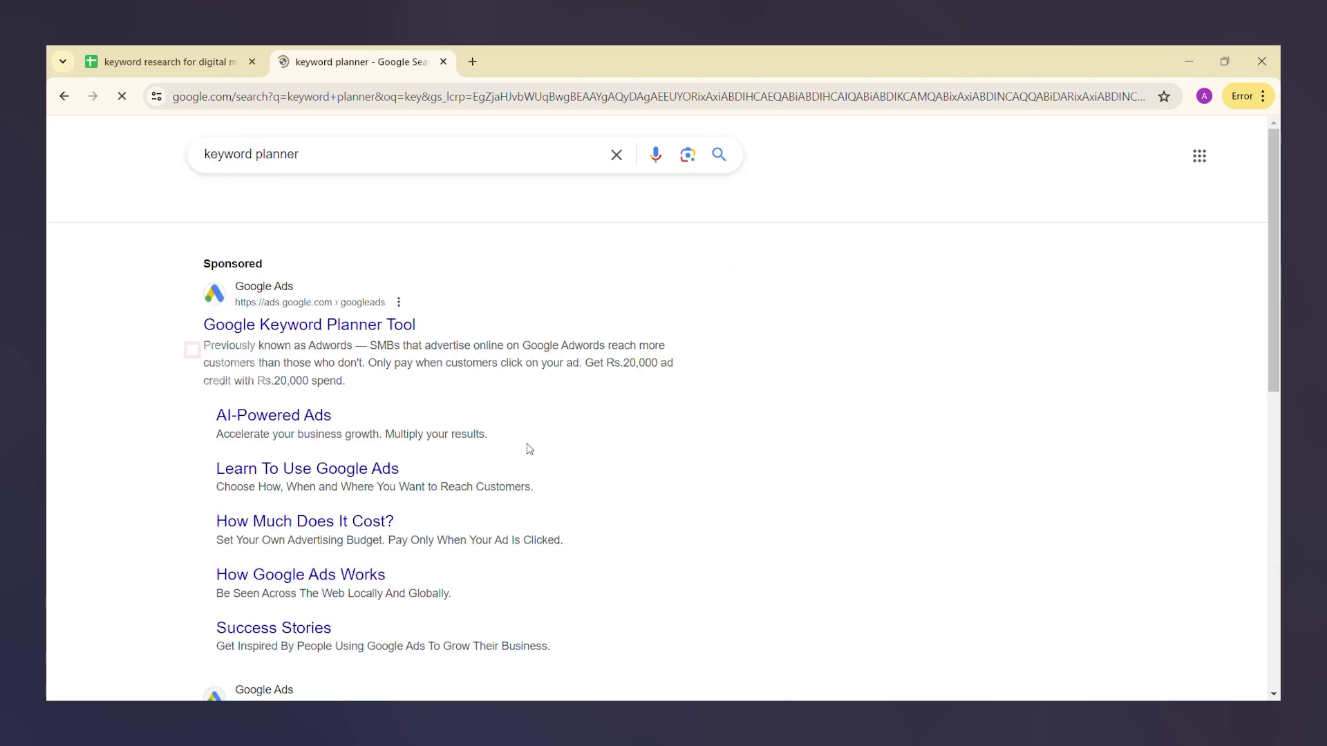
Open the Google Ads page "Find Your Campaign Keywords with Keyword Planner", complete the account setup and enter Keyword Planner
scroll(373, 371, "down", 5)
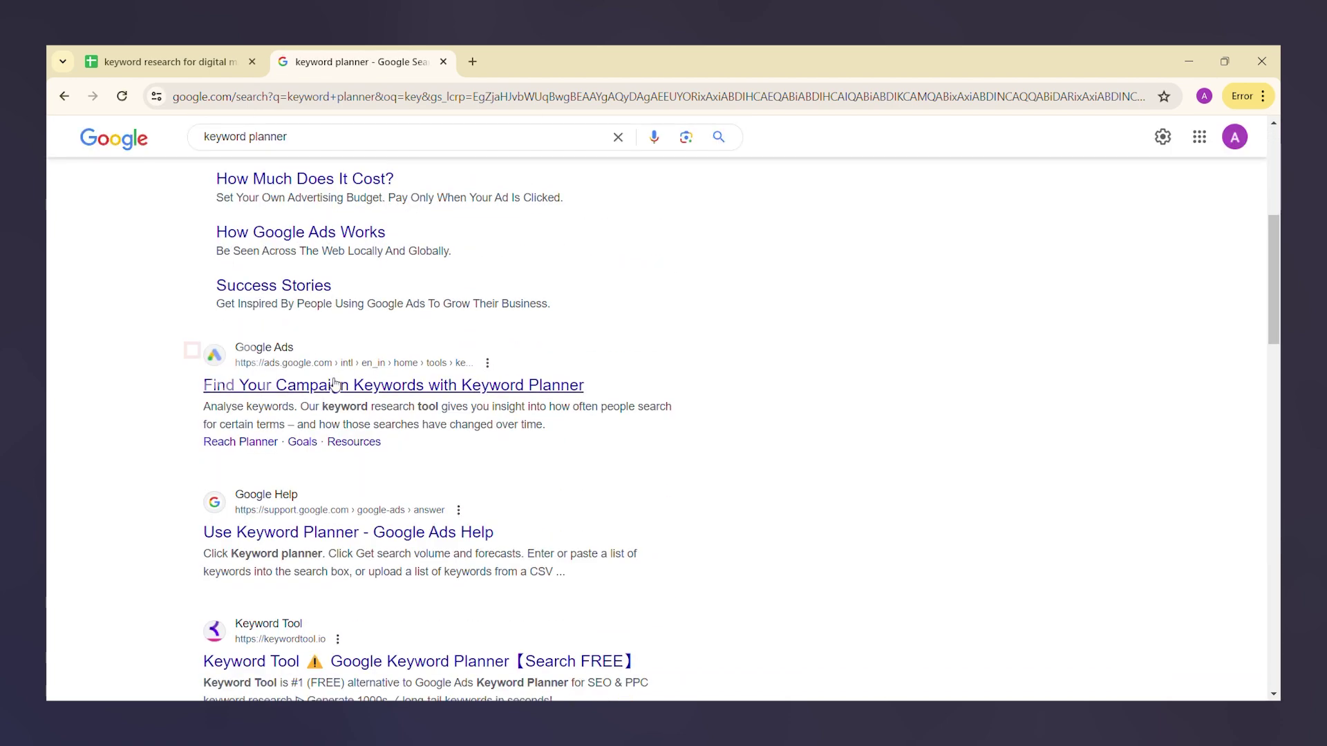
left_click(334, 385)
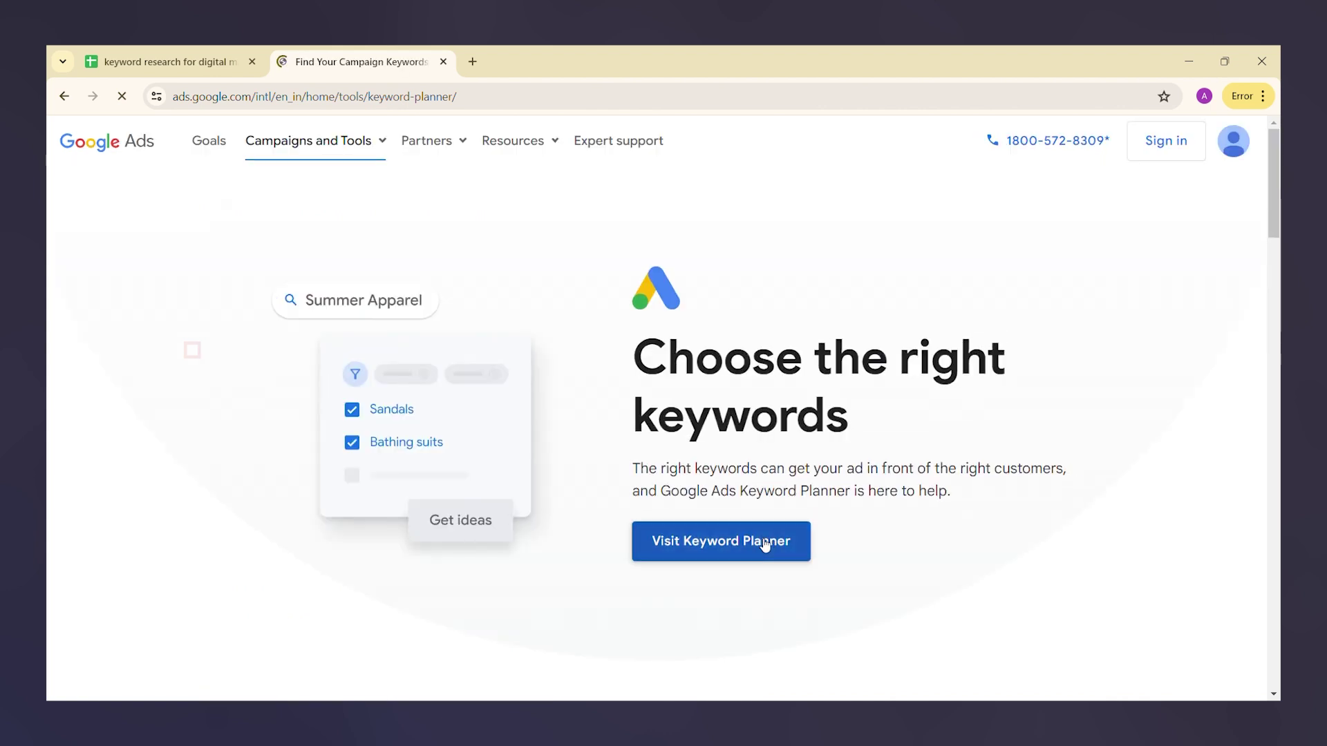
left_click(766, 545)
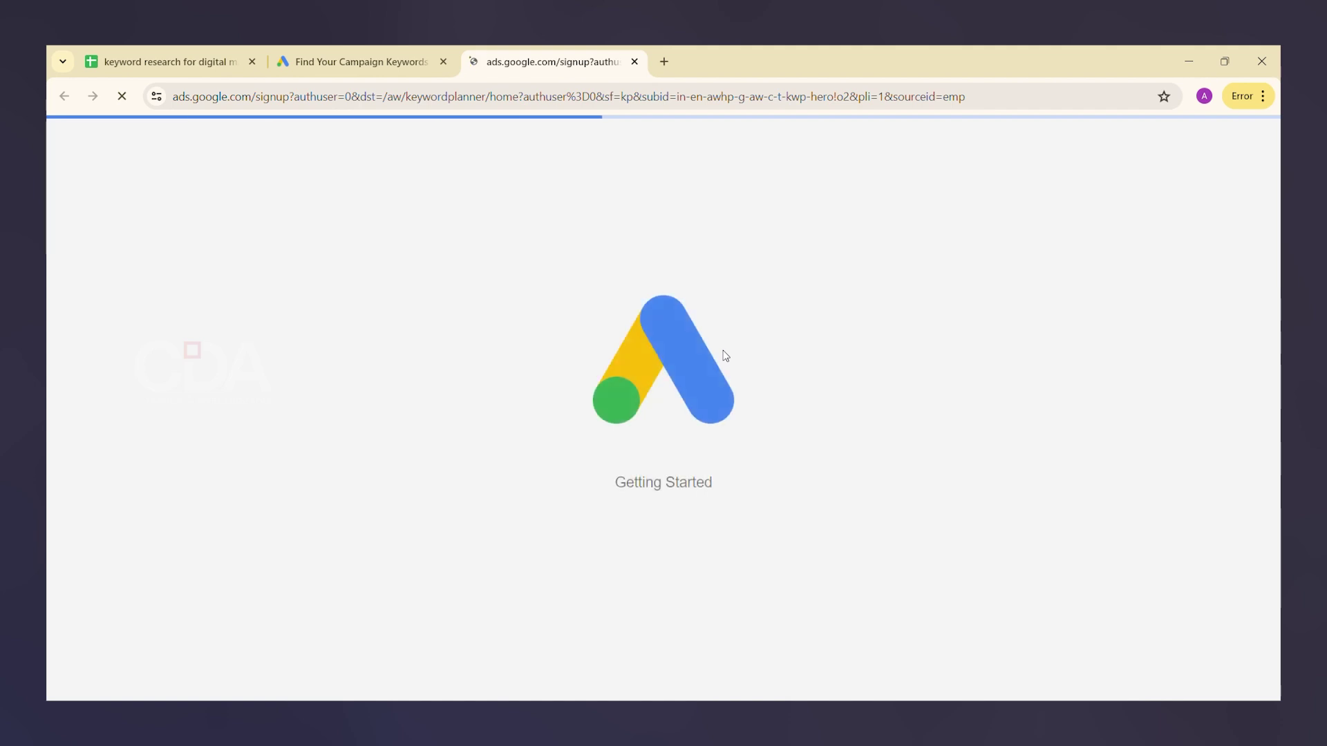
left_click(881, 671)
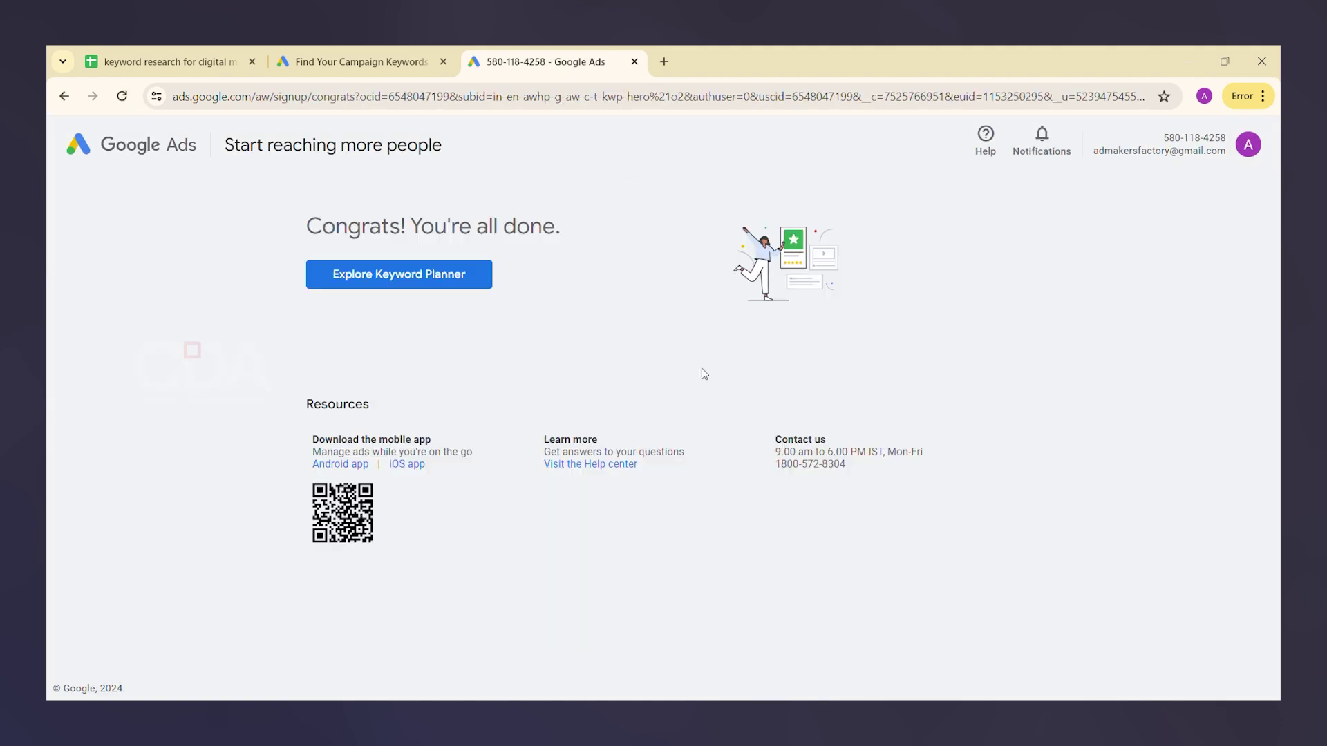
left_click(455, 287)
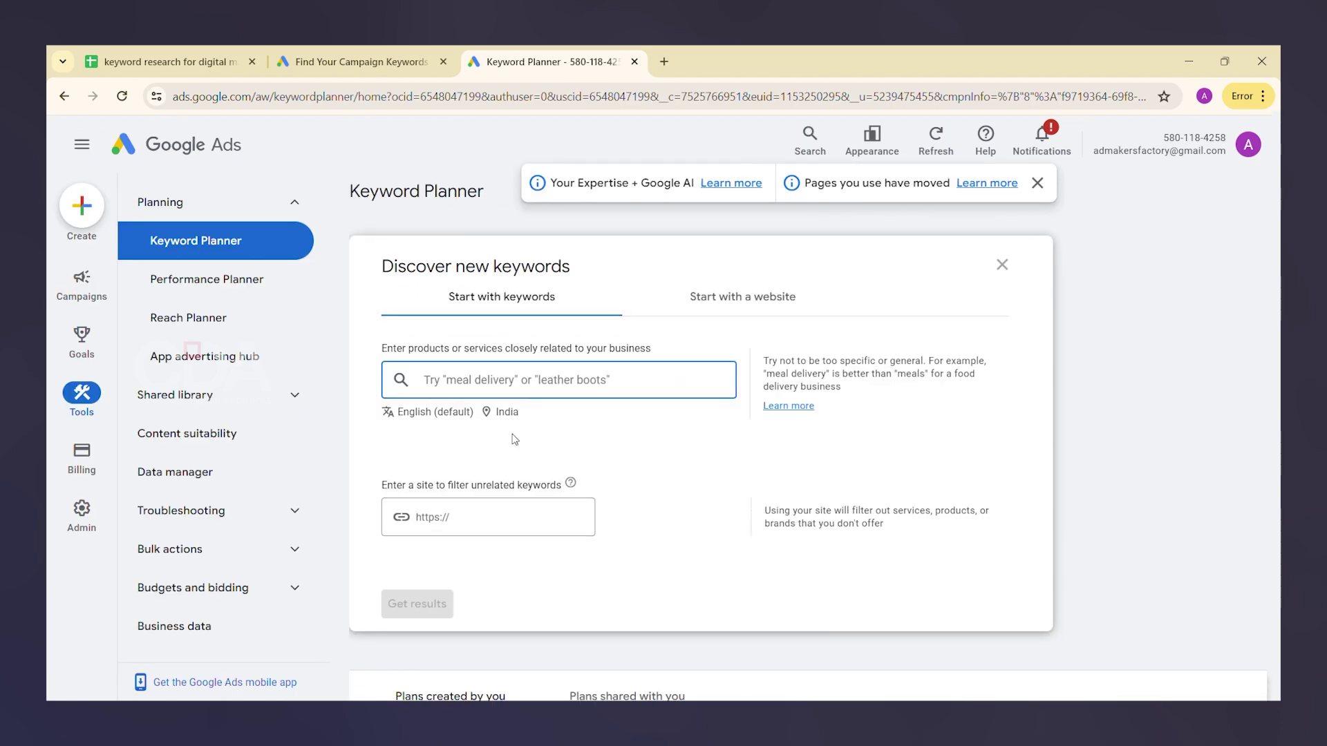
Review the collected keywords in the spreadsheet for one to look up and return to Keyword Planner
left_click(165, 61)
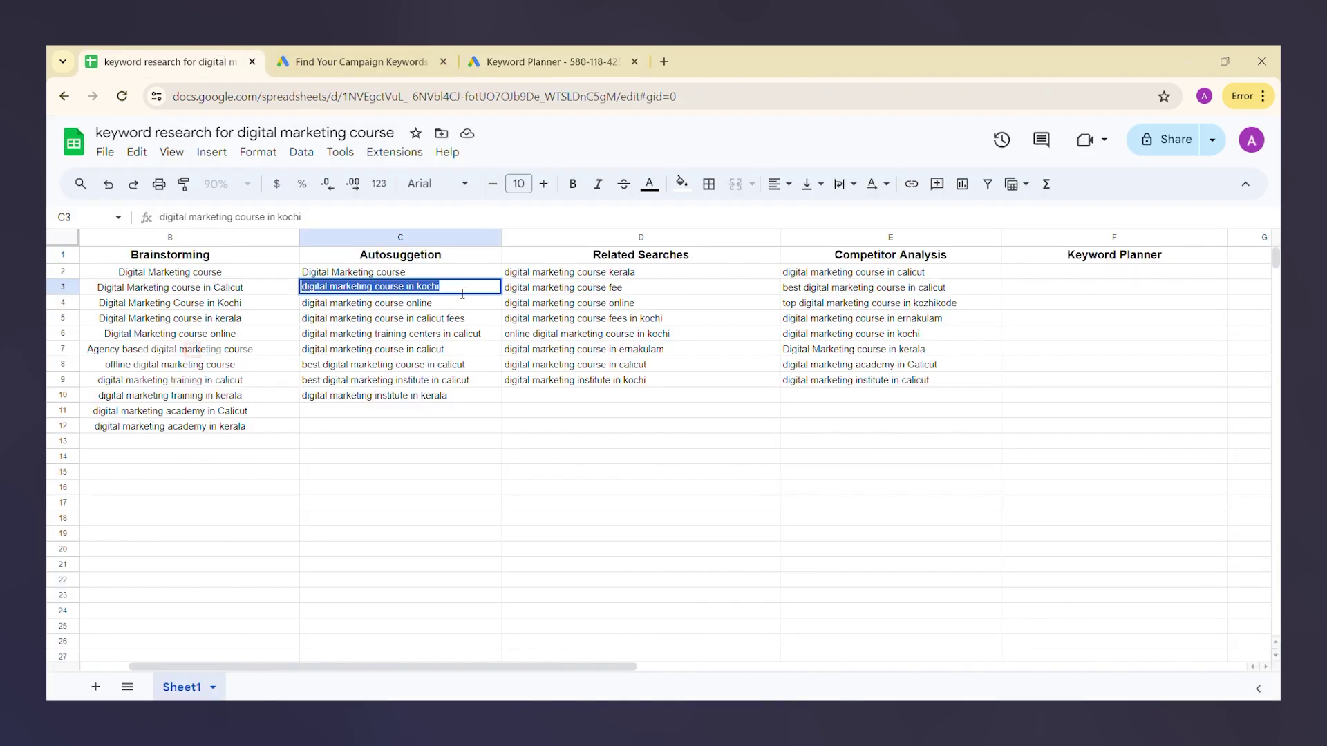
left_click(413, 47)
left_click(491, 57)
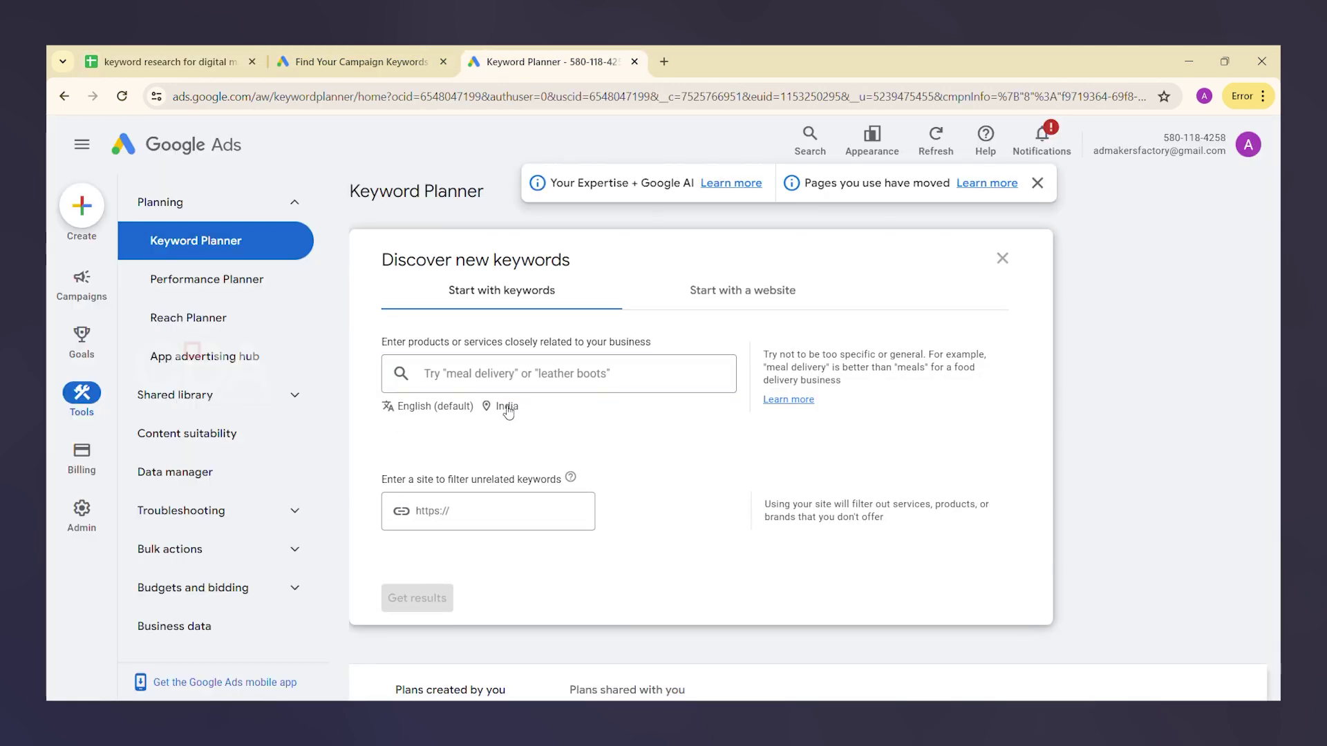
Replace the target location India with the state of Kerala, India, and save the location setting
left_click(508, 410)
left_click(558, 352)
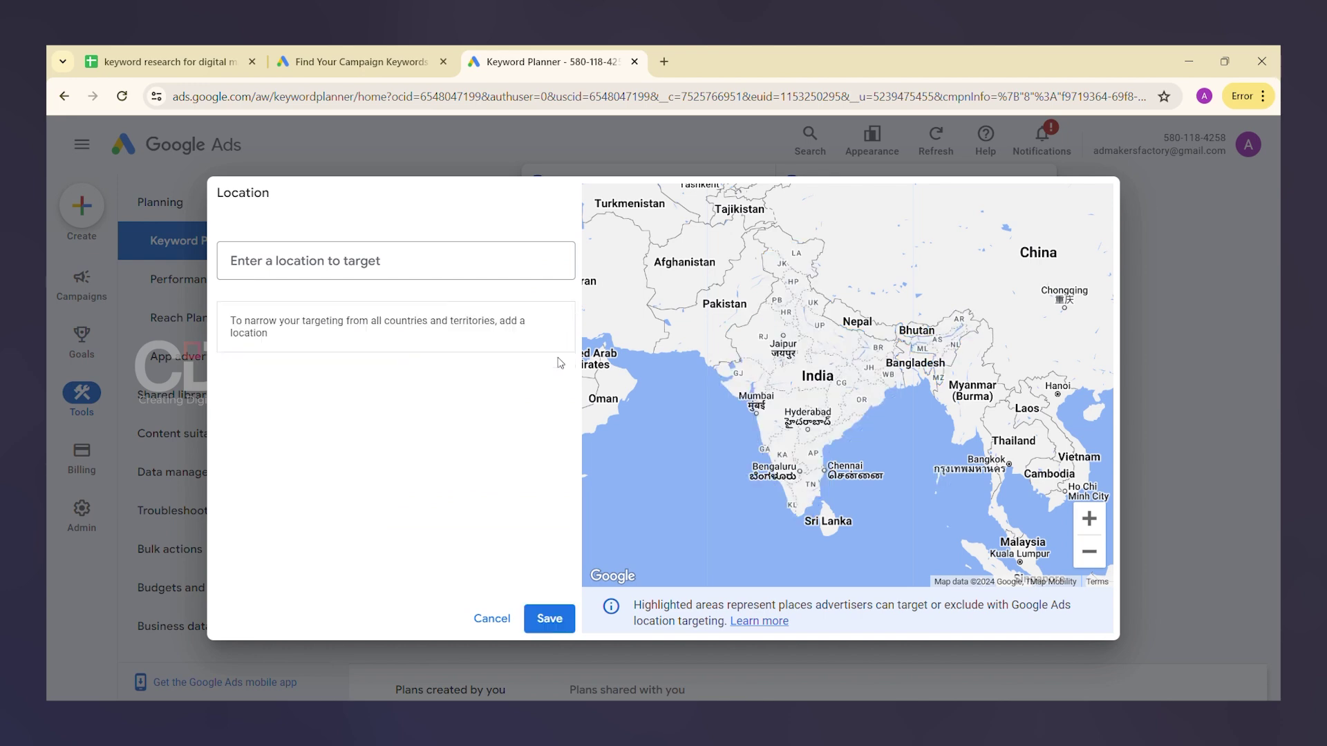
left_click(467, 277)
type("kerala")
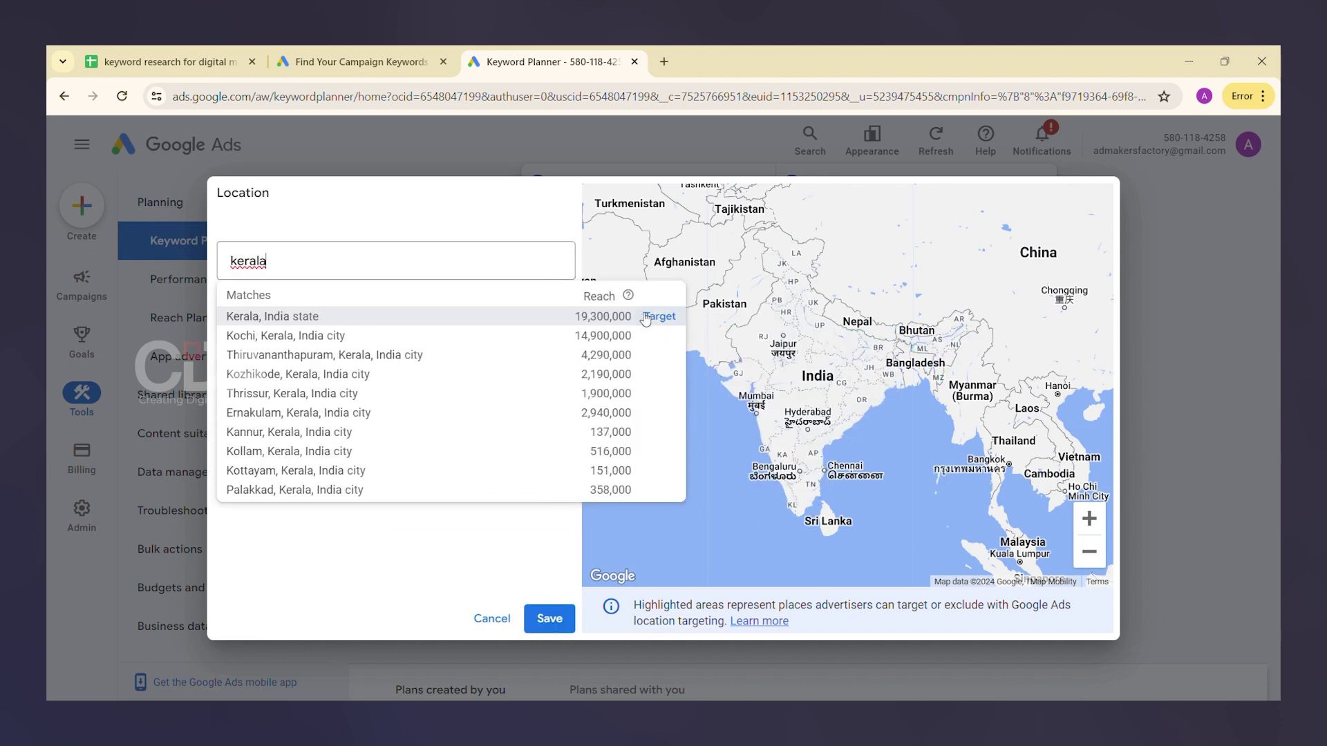
left_click(660, 316)
left_click(552, 619)
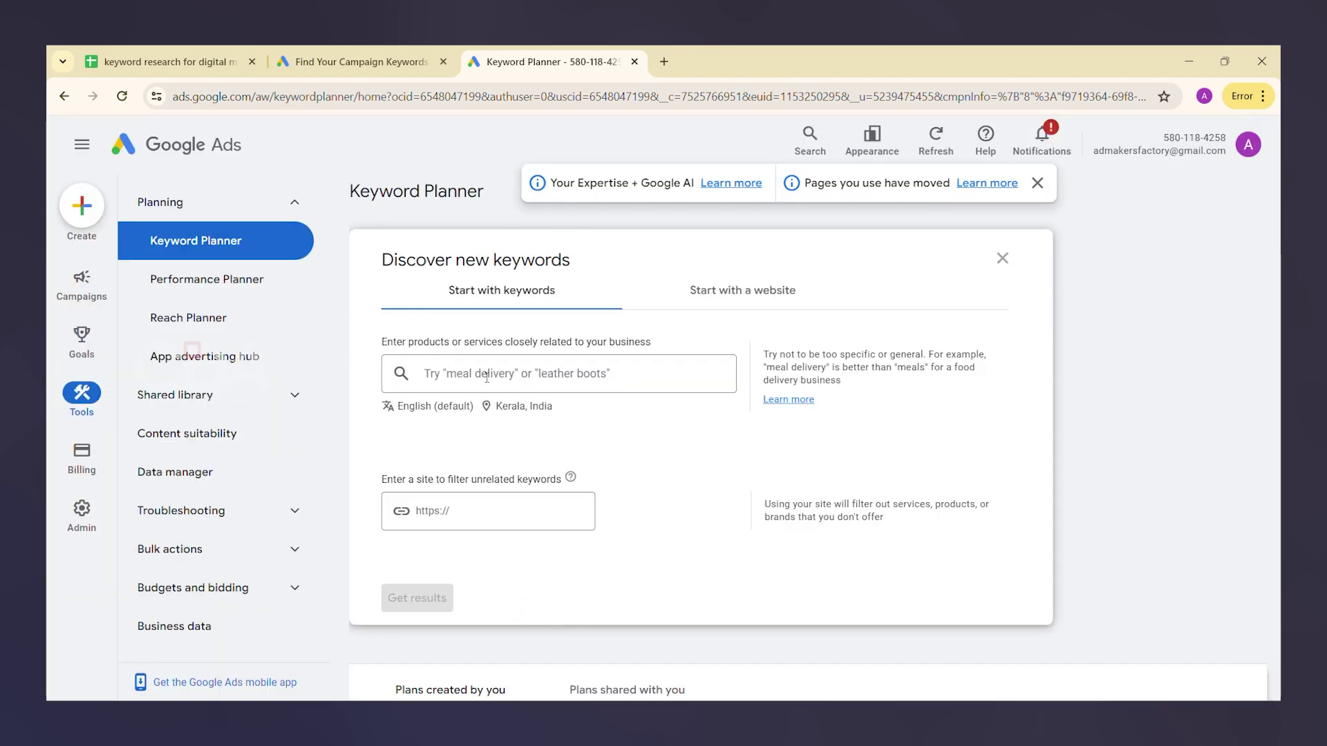
Copy "digital marketing course in kochi" from cell C3 of the spreadsheet and get Keyword Planner results for it
left_click(474, 379)
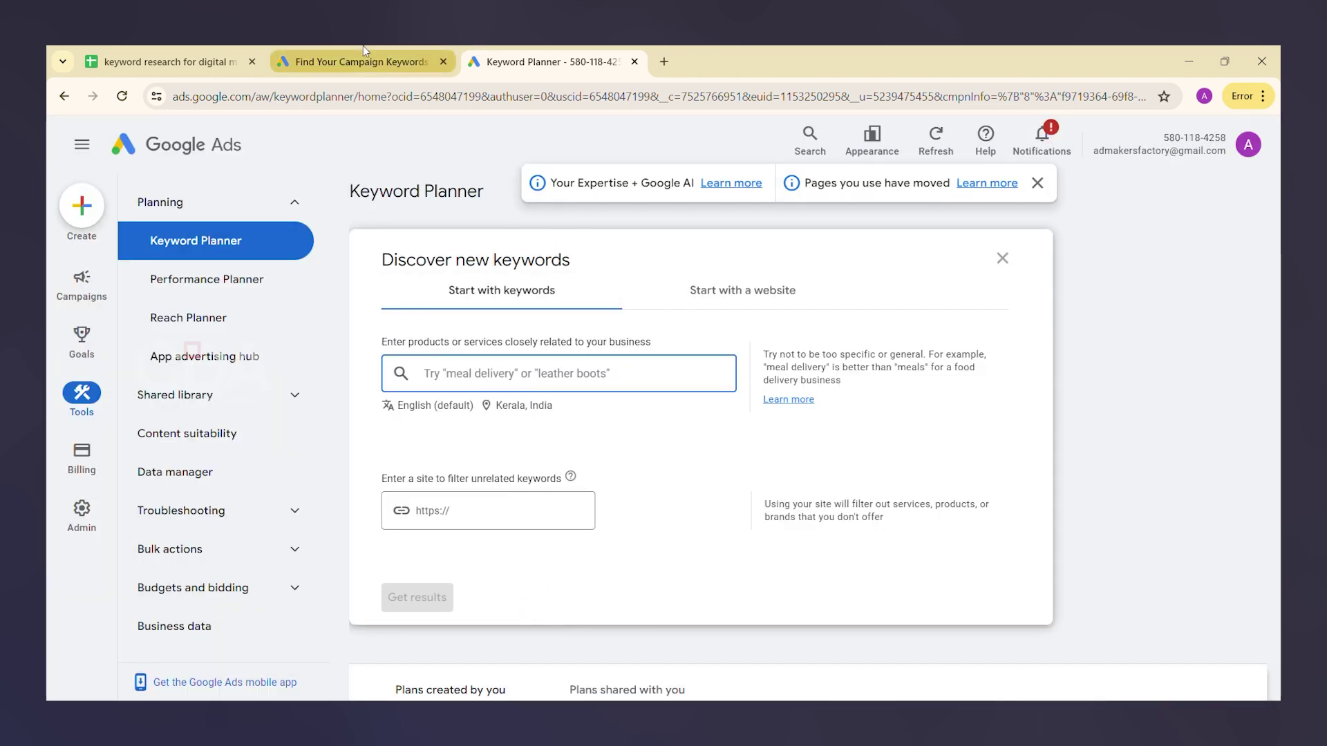
left_click(166, 62)
key("ctrl+c")
left_click(546, 61)
key("ctrl+v")
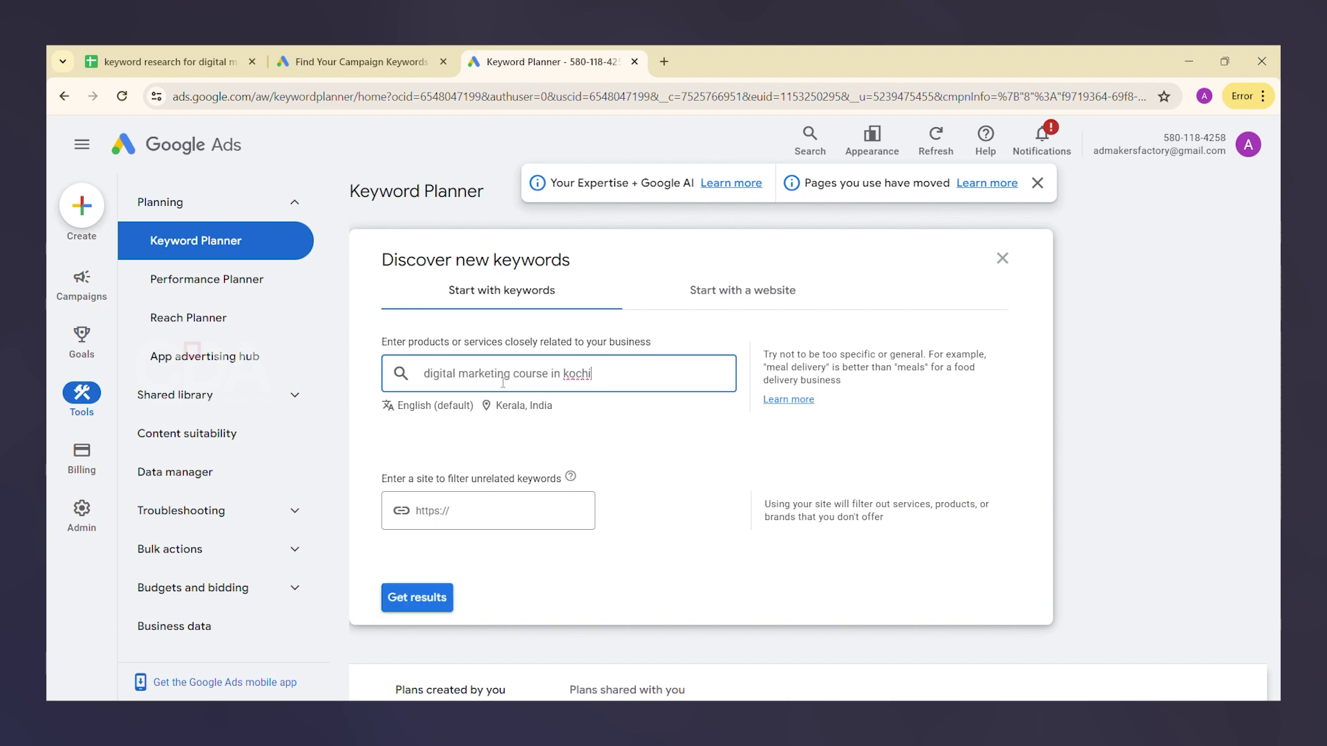
left_click(436, 601)
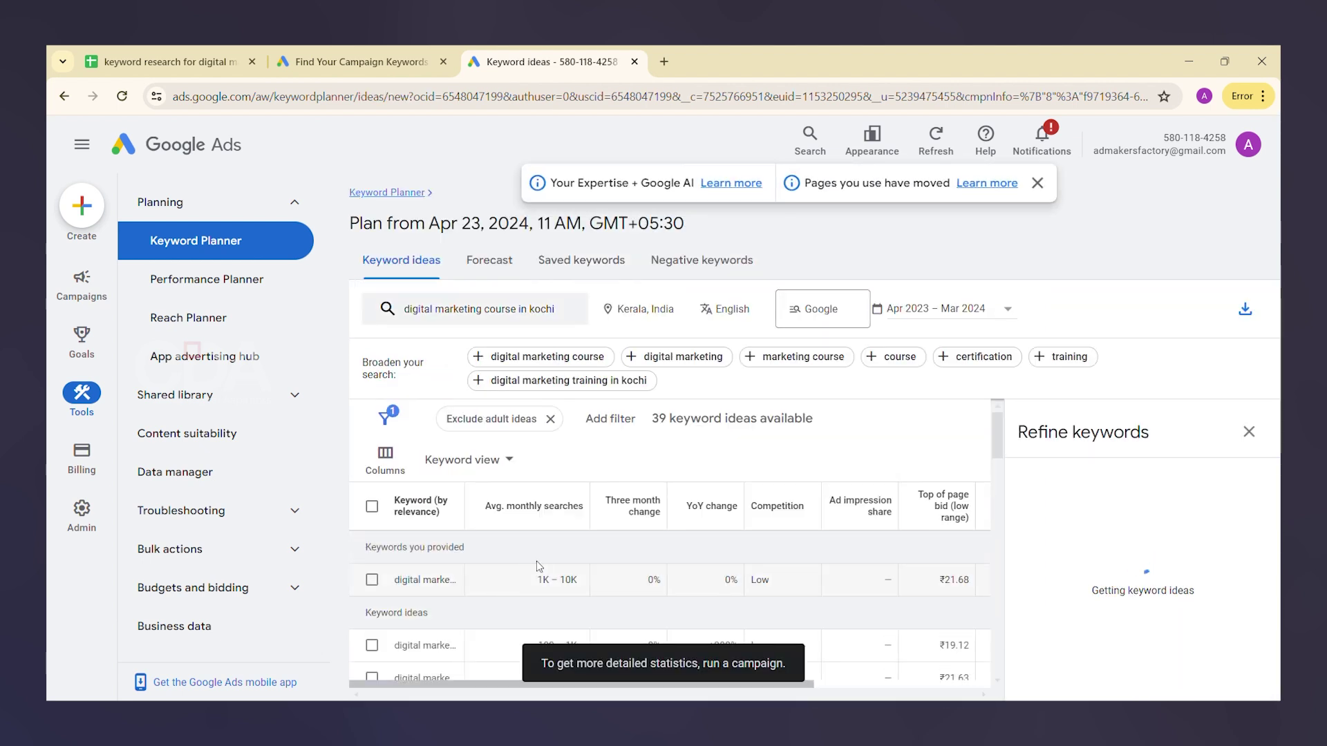
Close the Refine keywords suggestions and widen the Keyword column enough to read the full keyword ideas
scroll(546, 574, "down", 2)
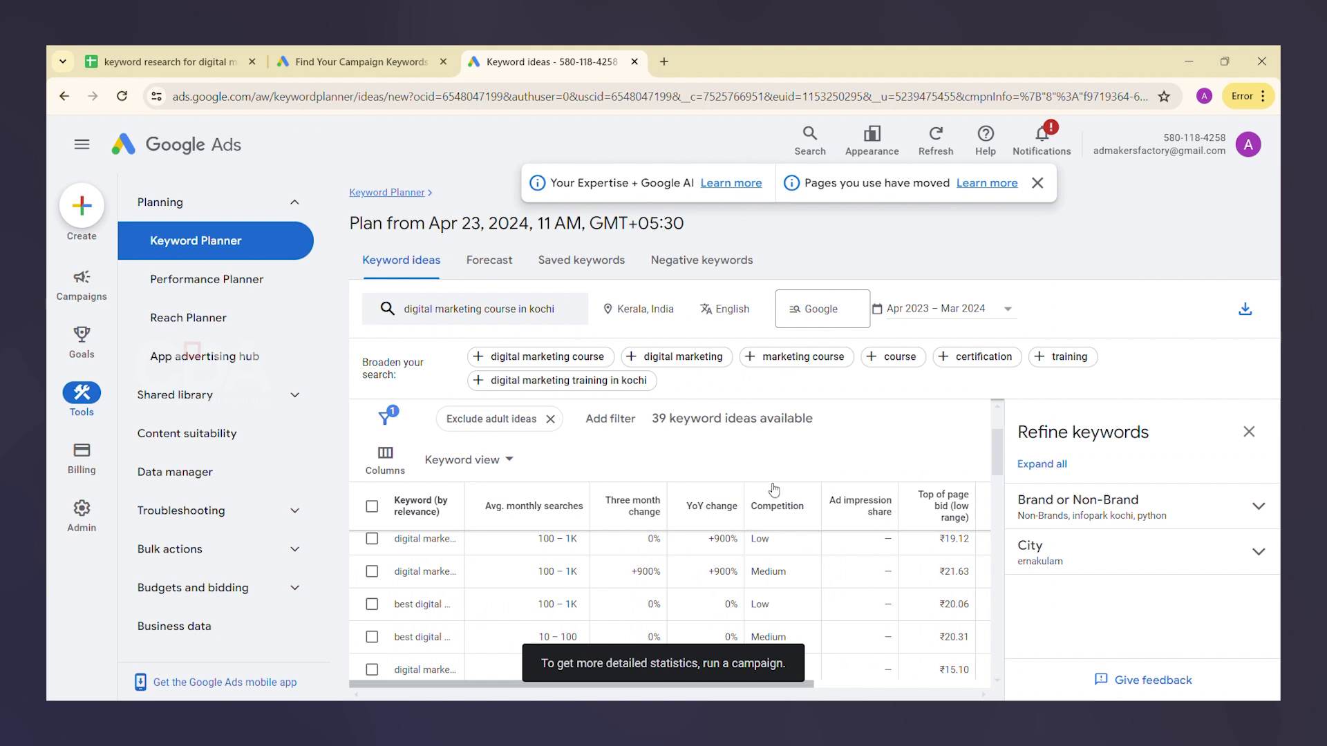
left_click(1249, 431)
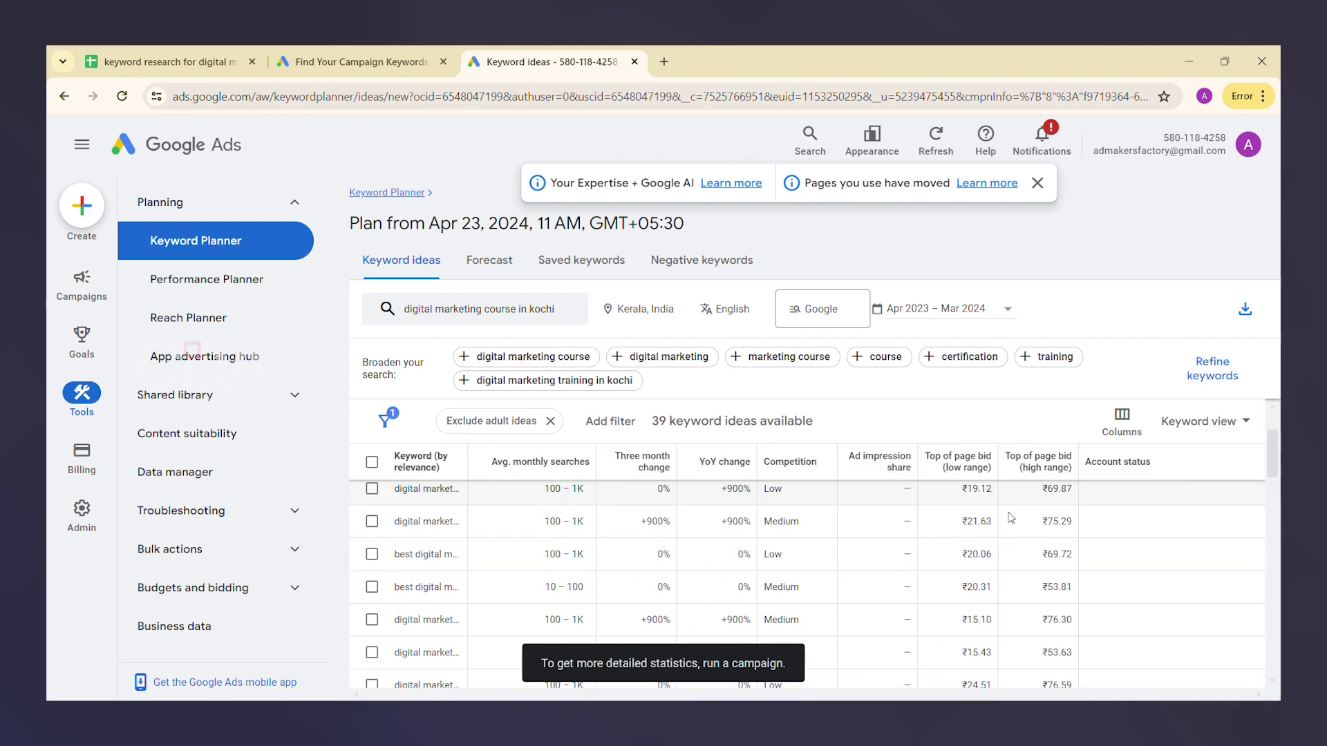
scroll(760, 532, "up", 1)
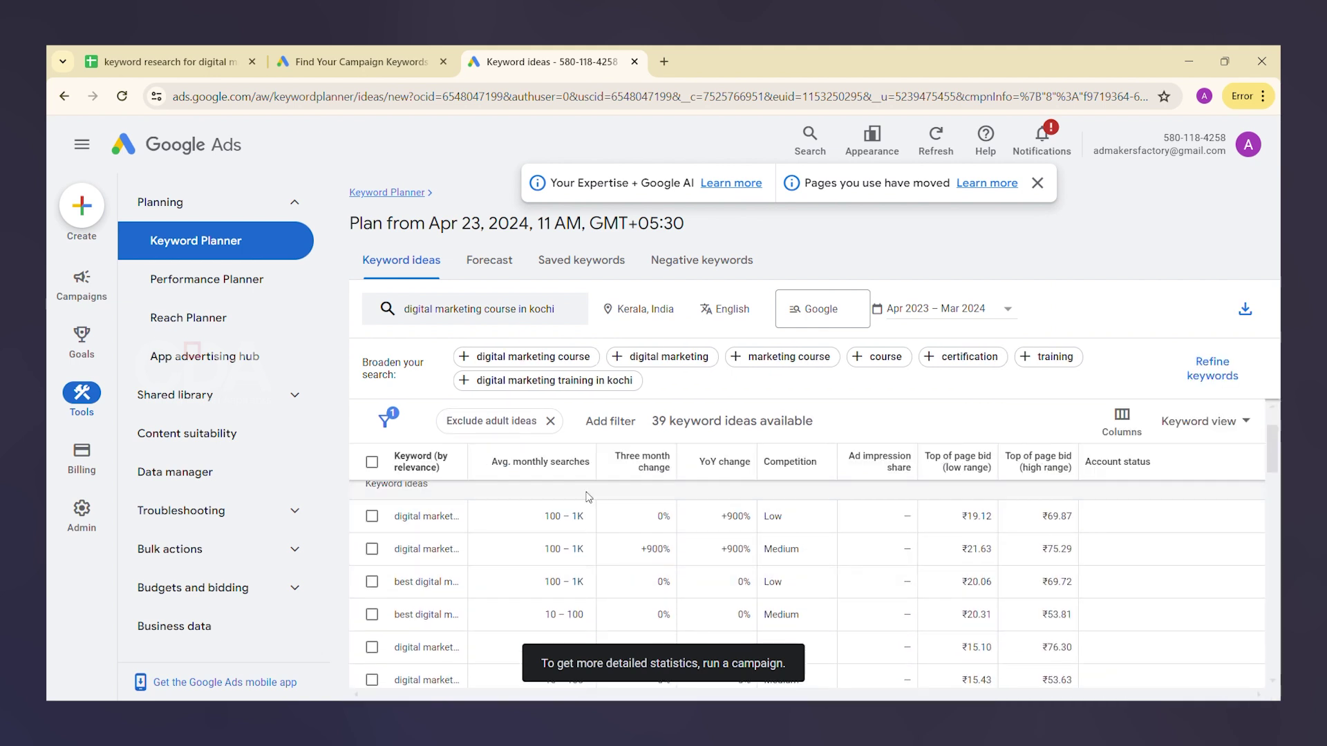
left_click_drag(473, 454, 631, 467)
scroll(695, 484, "down", 1)
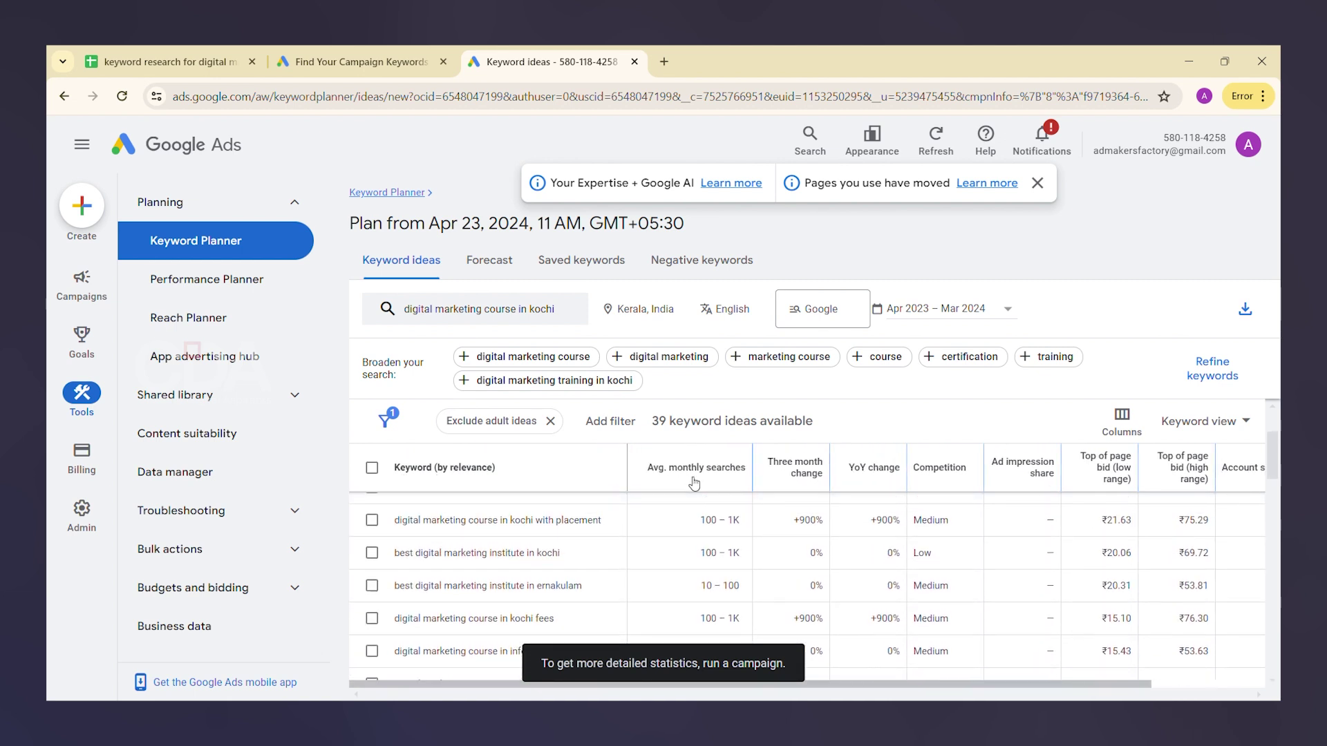
scroll(692, 505, "up", 1)
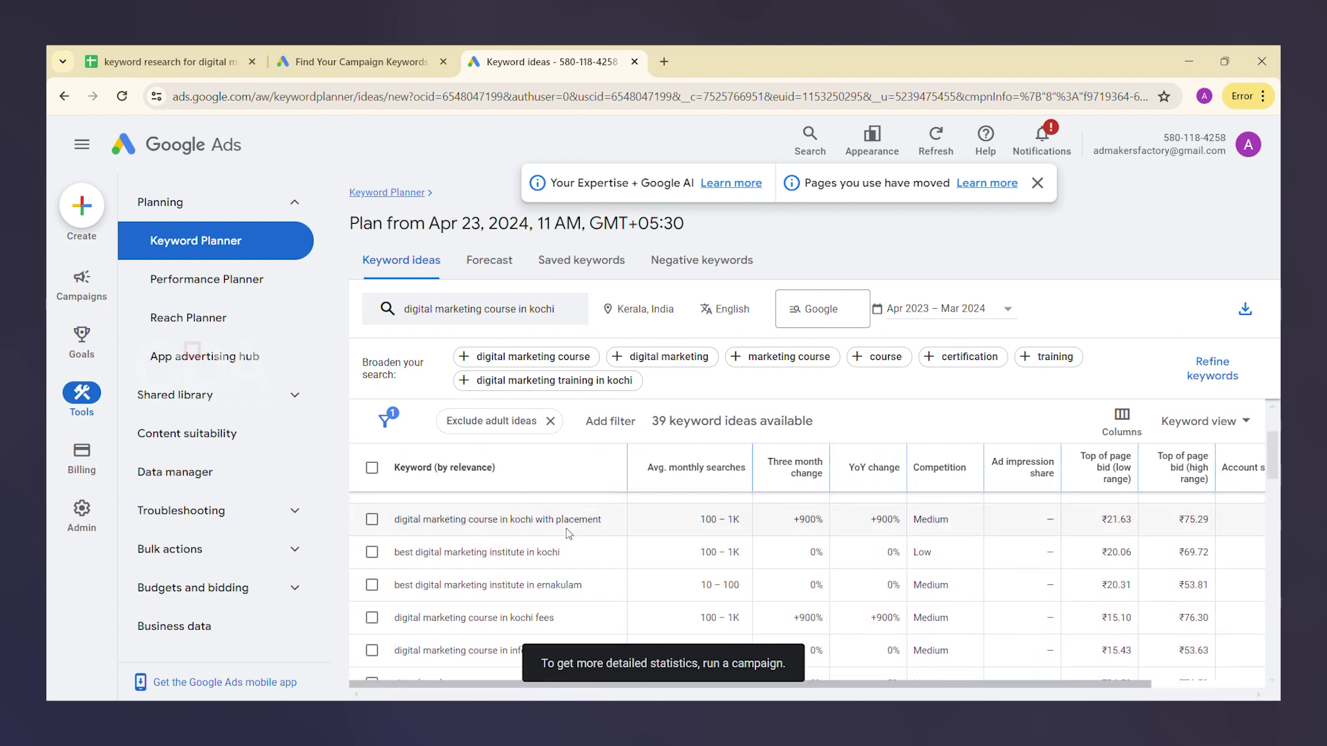
Select the keywords "digital marketing institute in kochi", "digital marketing course in kochi" and "best digital marketing institute in kochi"
left_click(371, 530)
scroll(397, 537, "up", 1)
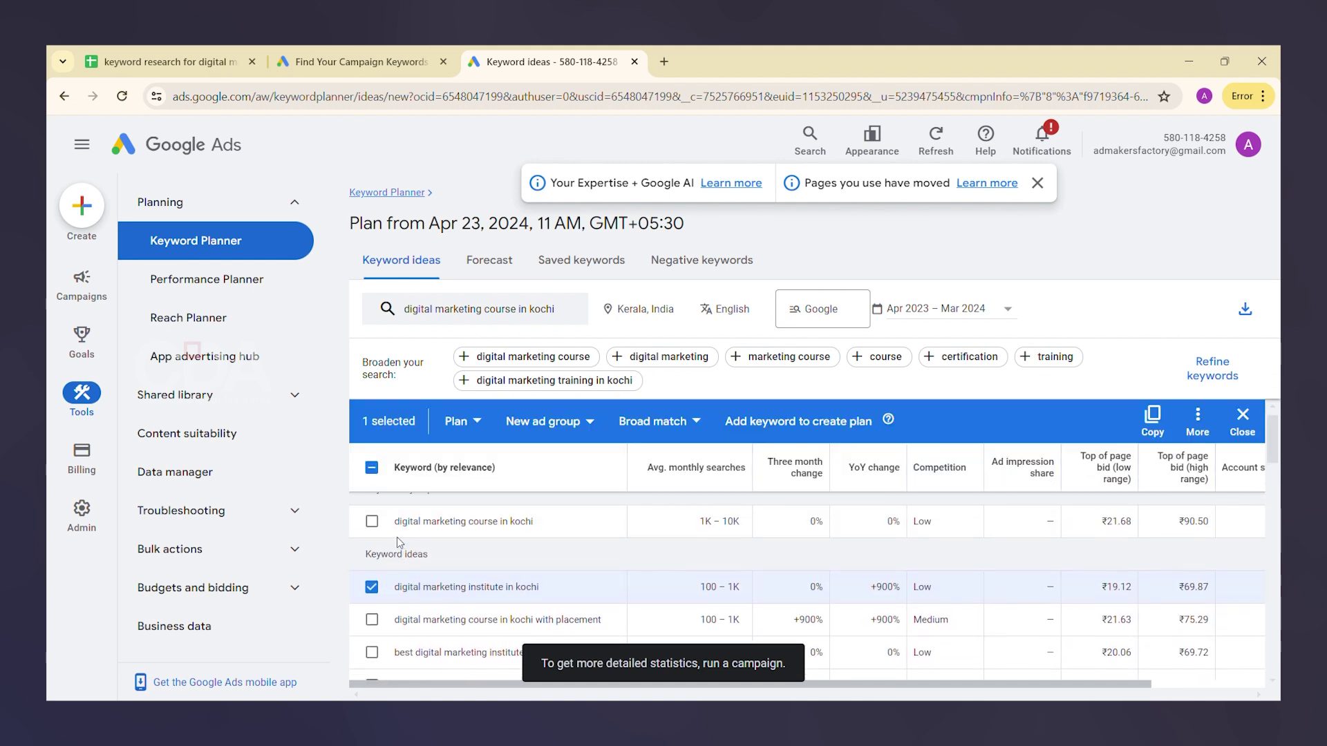
left_click(372, 521)
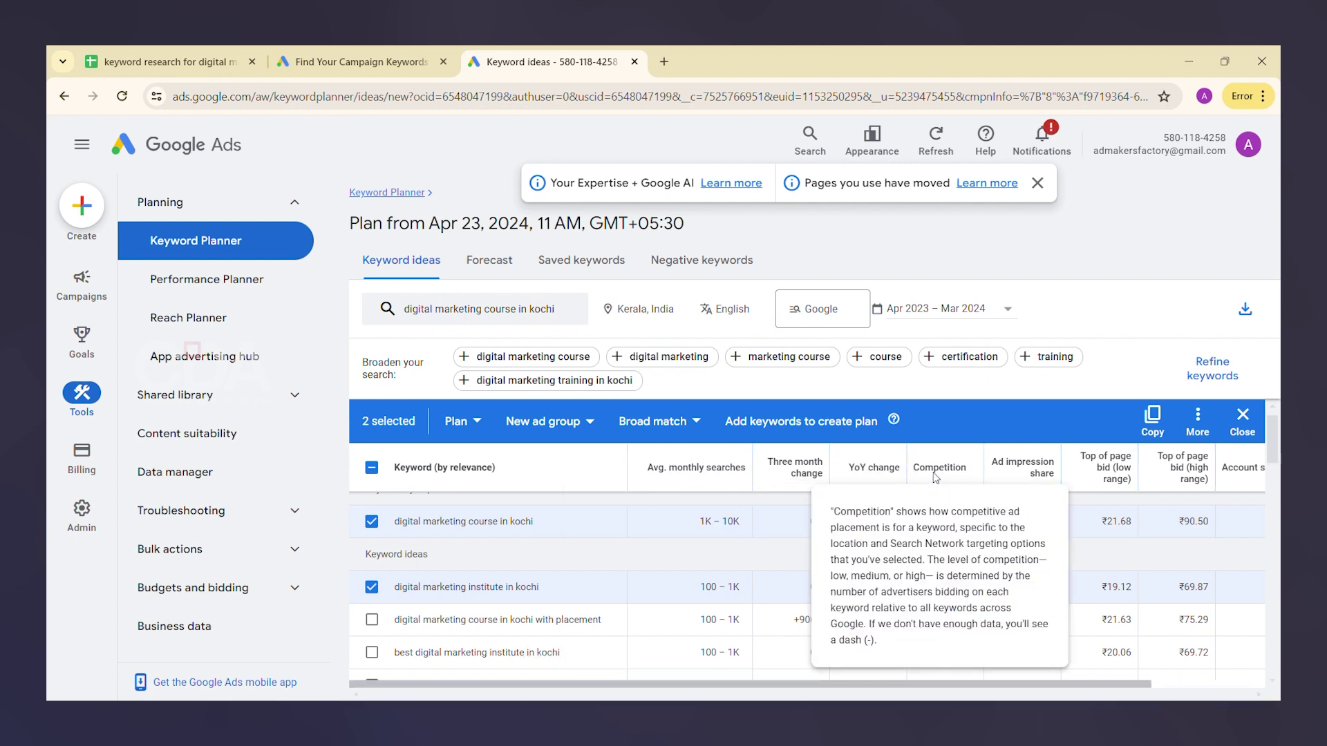
scroll(592, 533, "down", 2)
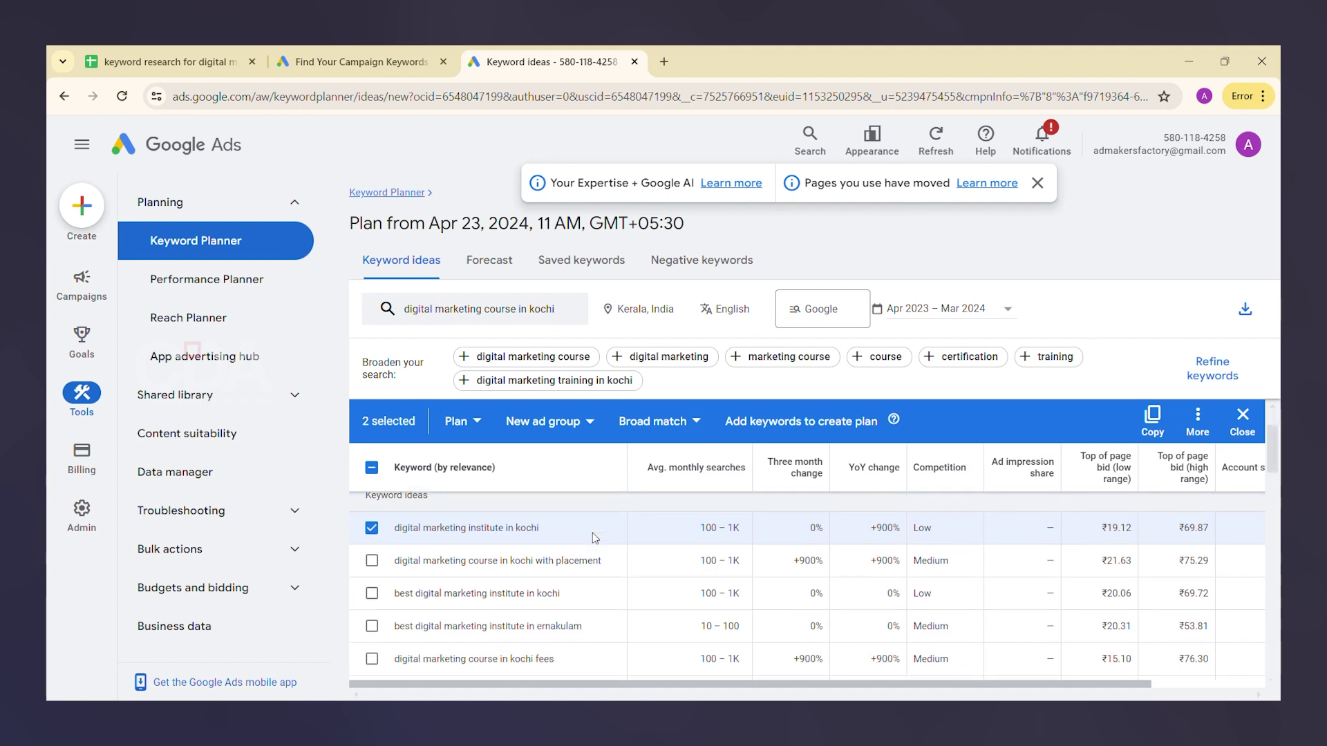
left_click(376, 598)
Select "best digital marketing institute in ernakulam", "digital marketing training institute in kochi" and "best digital marketing training institute in kochi" as well
scroll(377, 605, "down", 1)
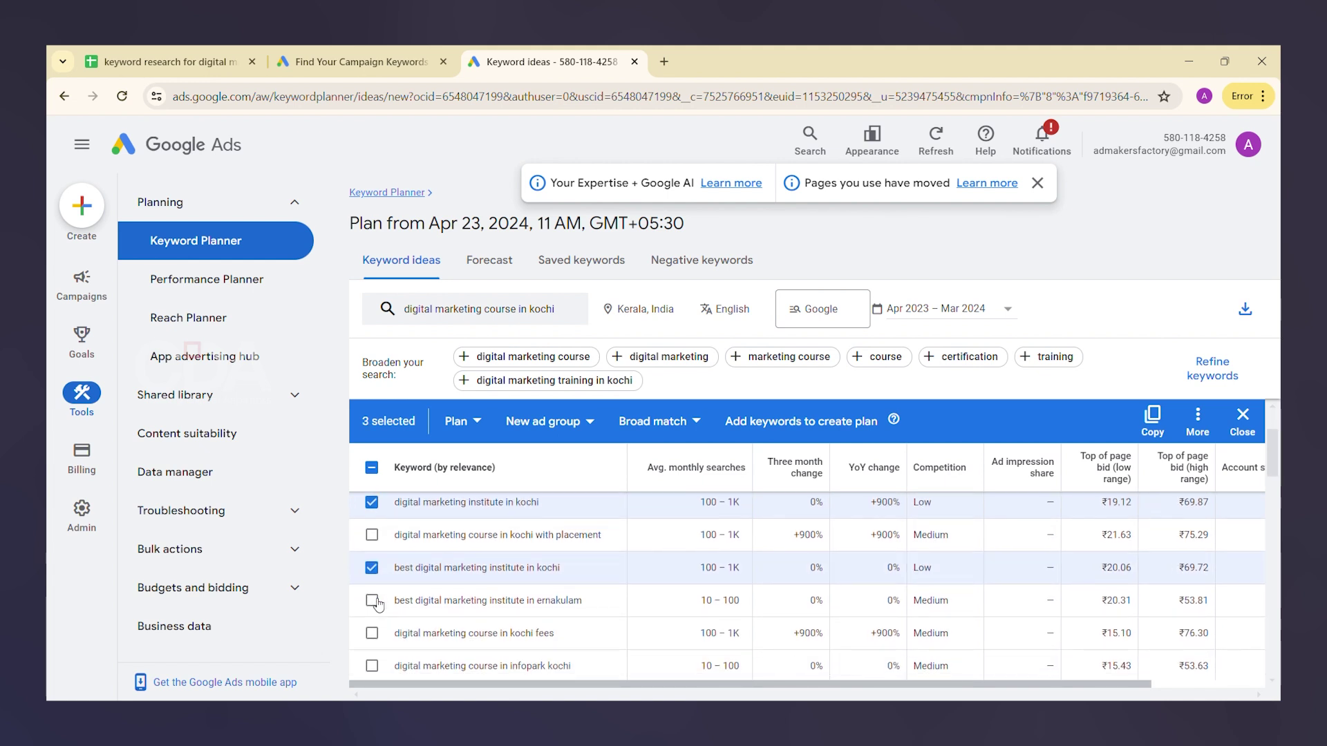
left_click(376, 601)
scroll(378, 604, "down", 1)
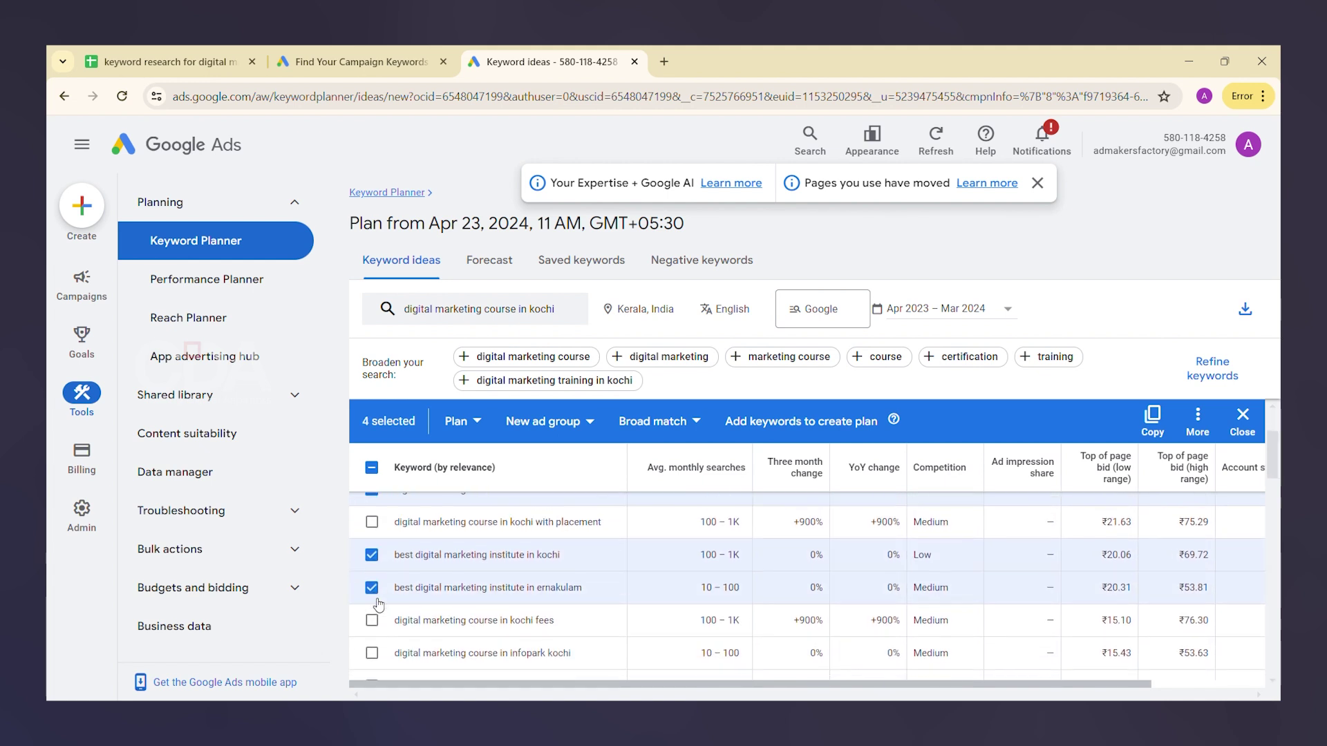
left_click(377, 661)
scroll(380, 664, "down", 1)
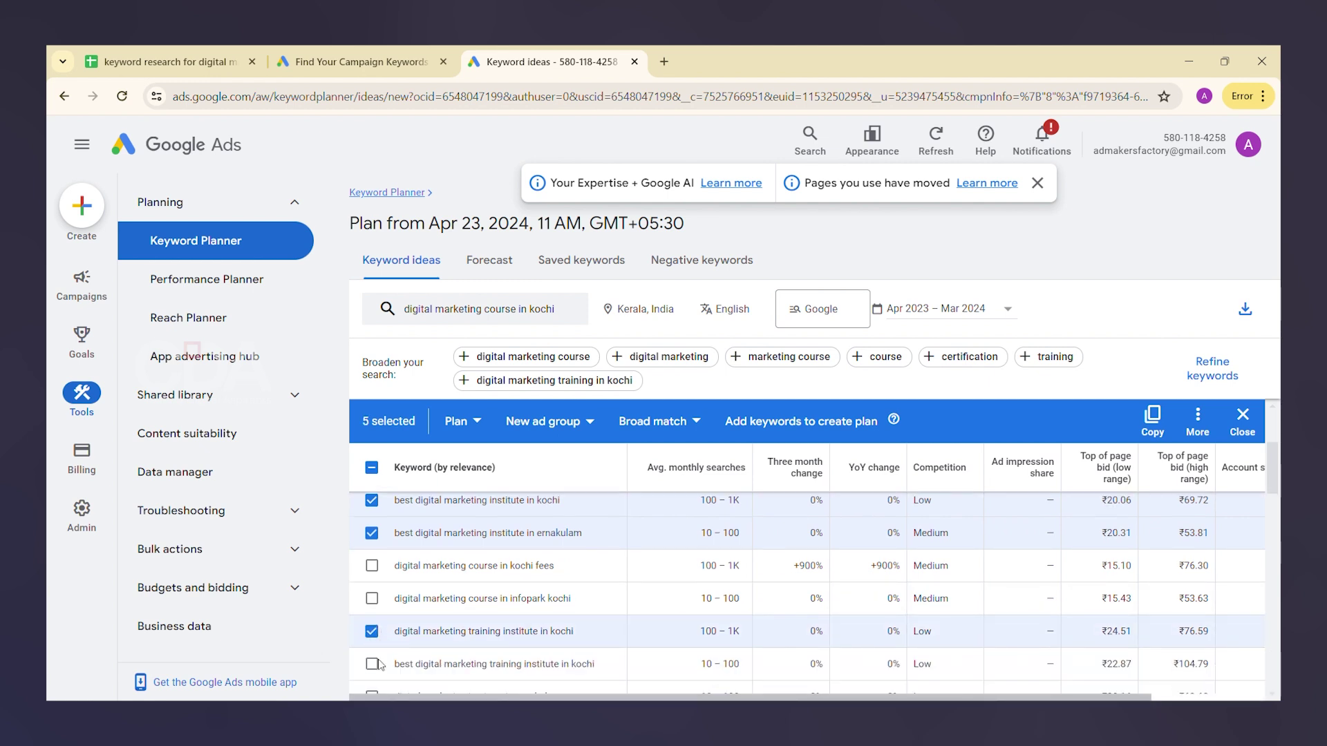
scroll(379, 665, "down", 2)
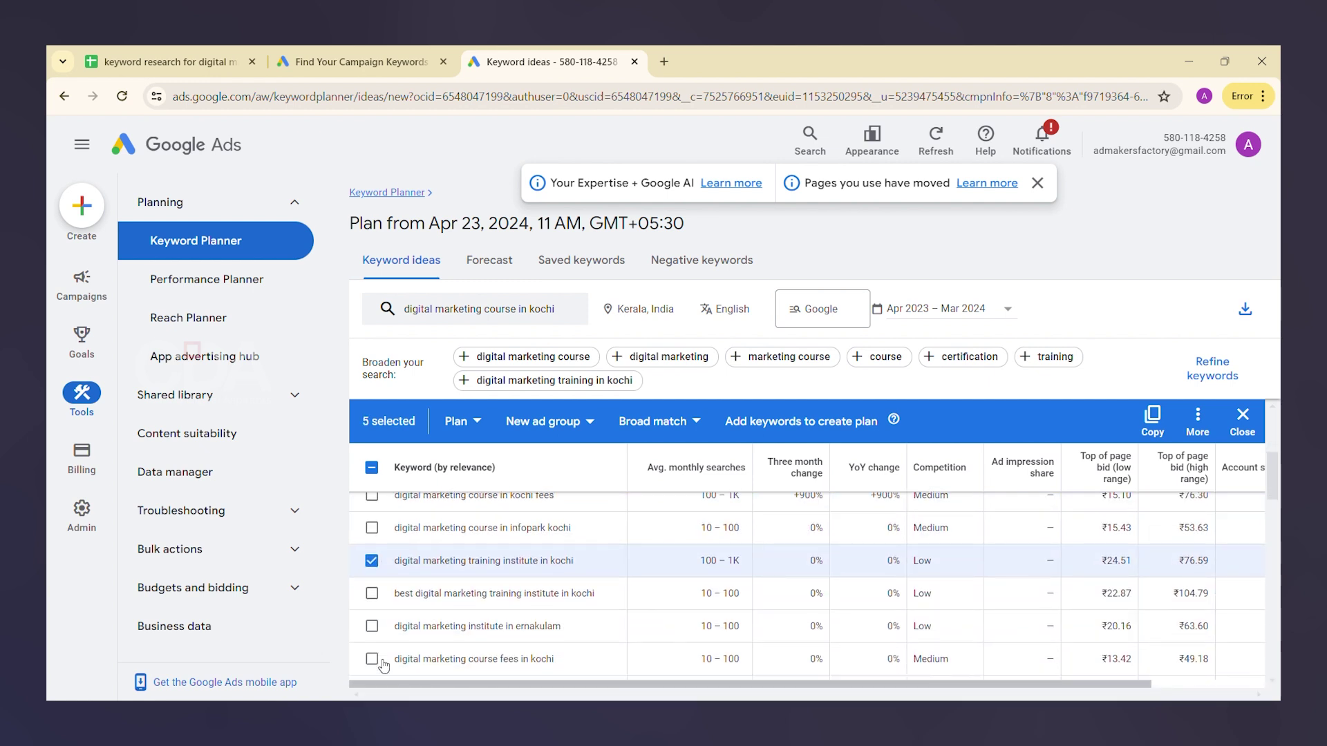
left_click(376, 599)
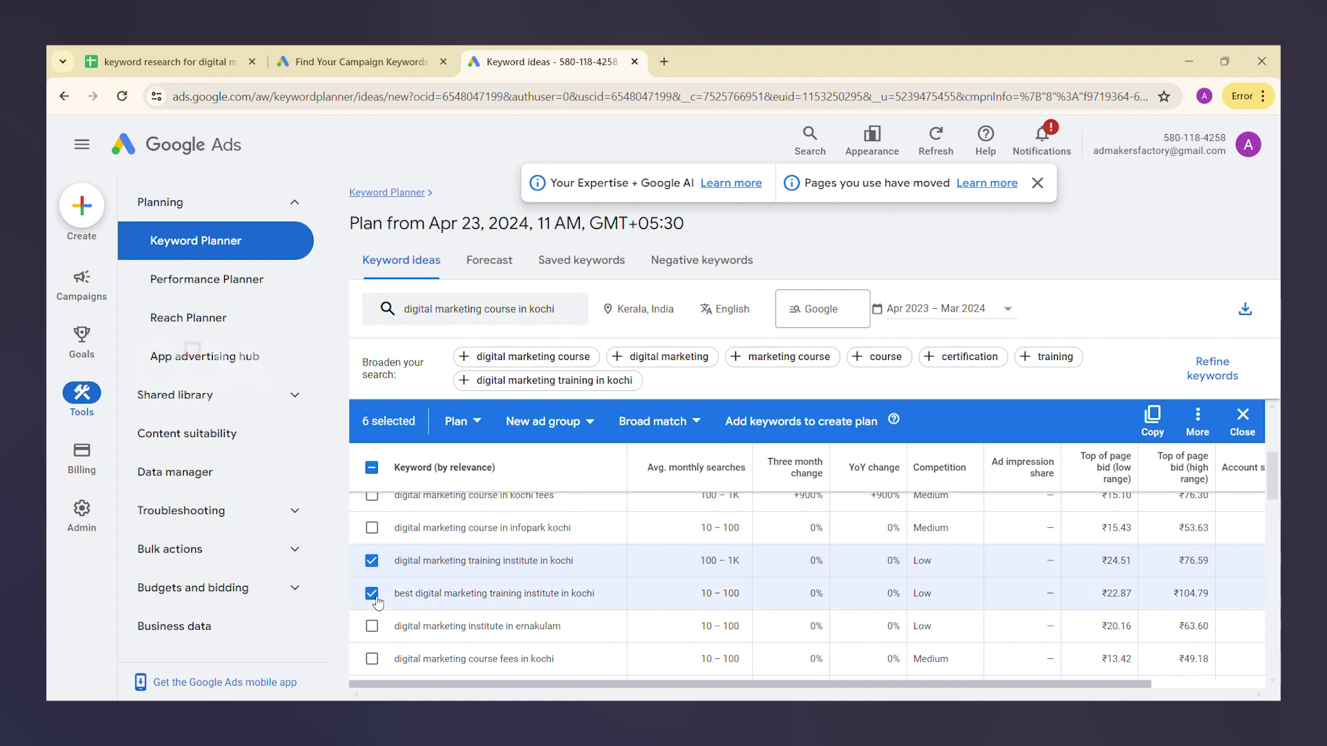
Add "digital marketing institute in ernakulam" and "advanced digital marketing courses in kochi" to the selection and copy all selected keywords
scroll(377, 599, "down", 1)
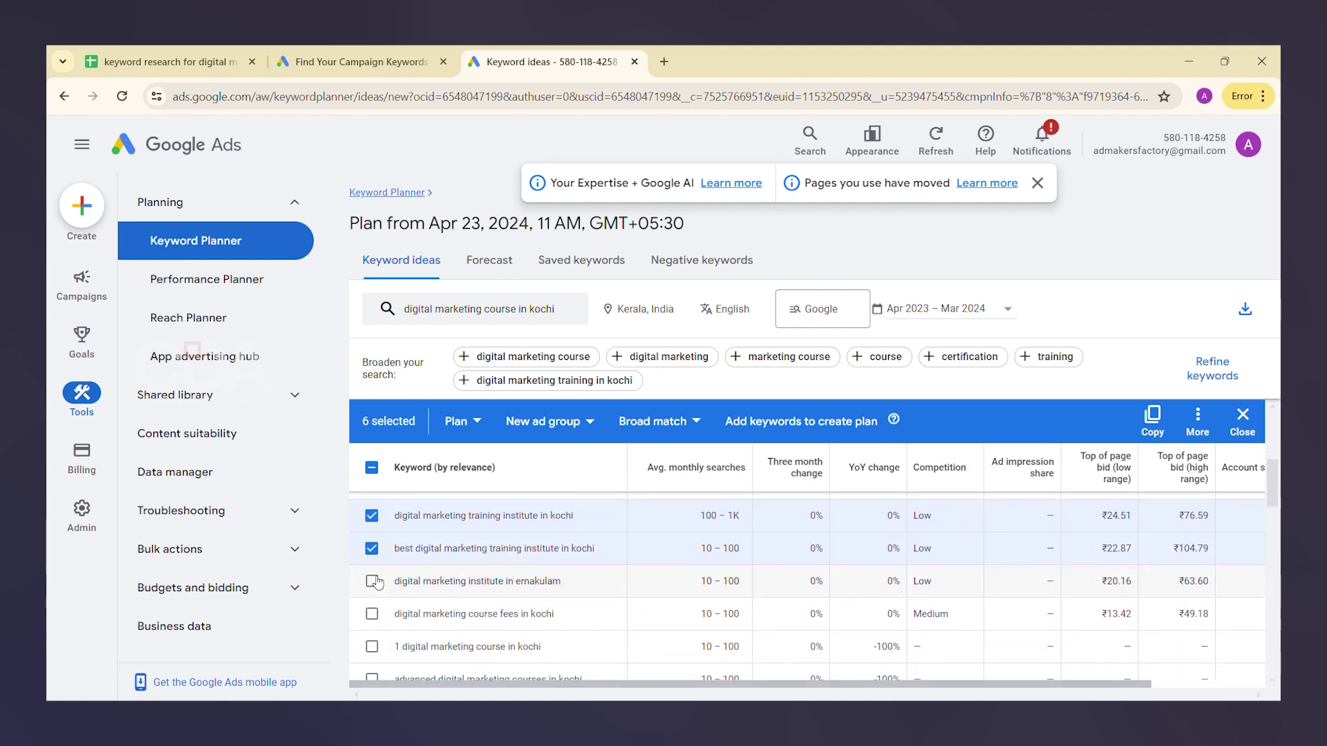
left_click(373, 581)
scroll(377, 583, "down", 2)
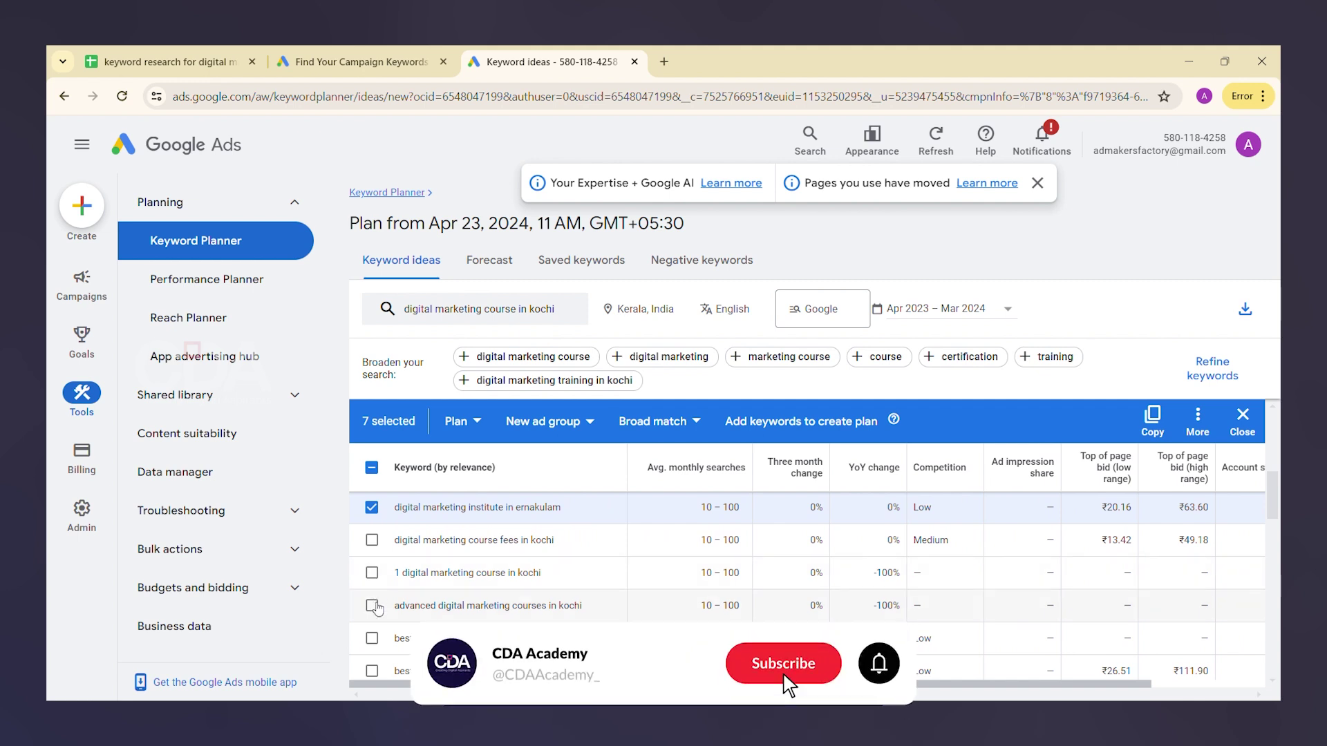
left_click(372, 606)
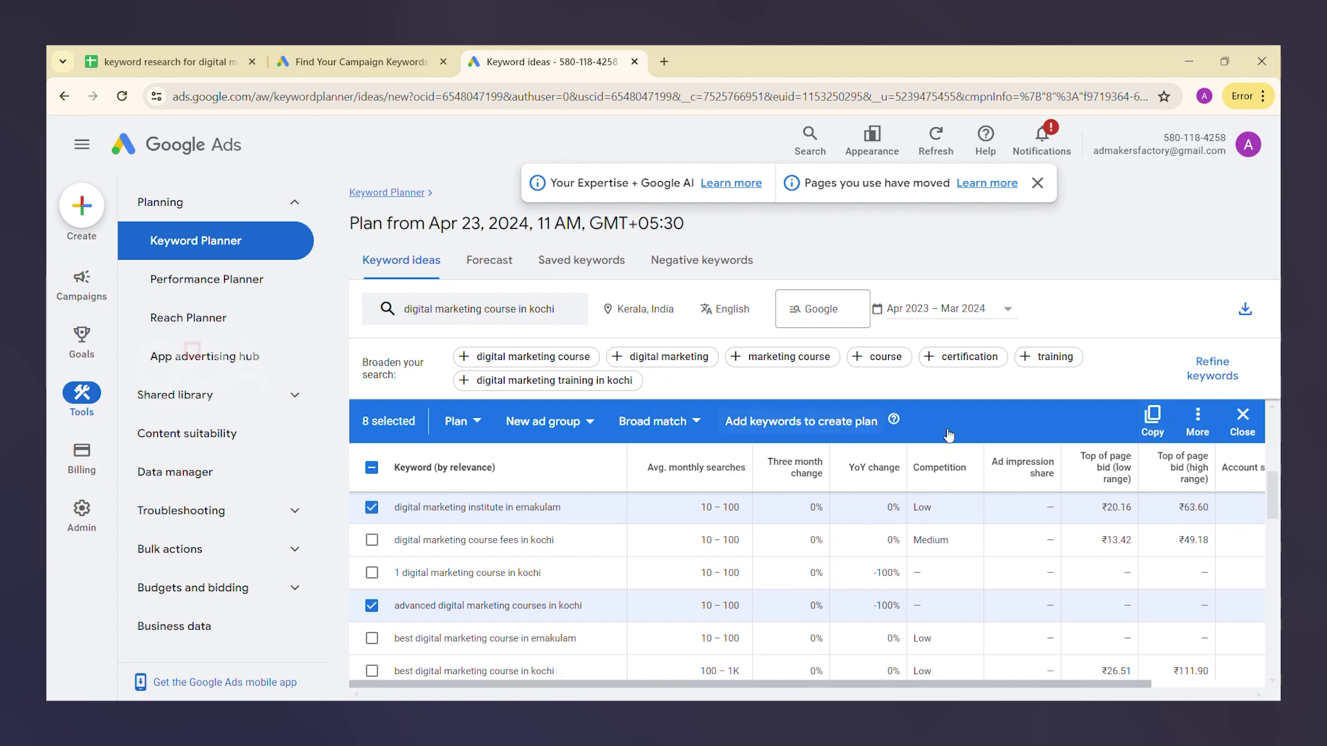
left_click(1153, 422)
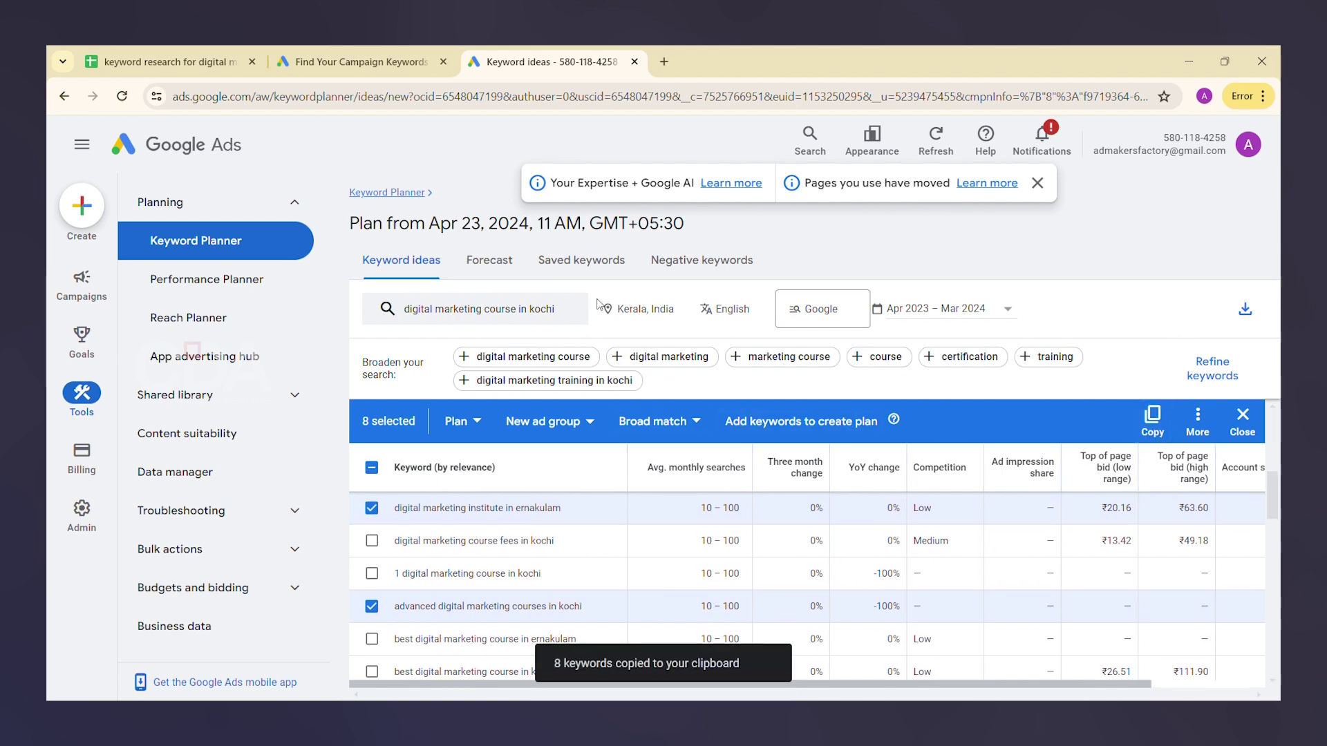
Paste the copied keywords into the Keyword Planner column of the keyword research sheet, starting at cell F2
left_click(230, 56)
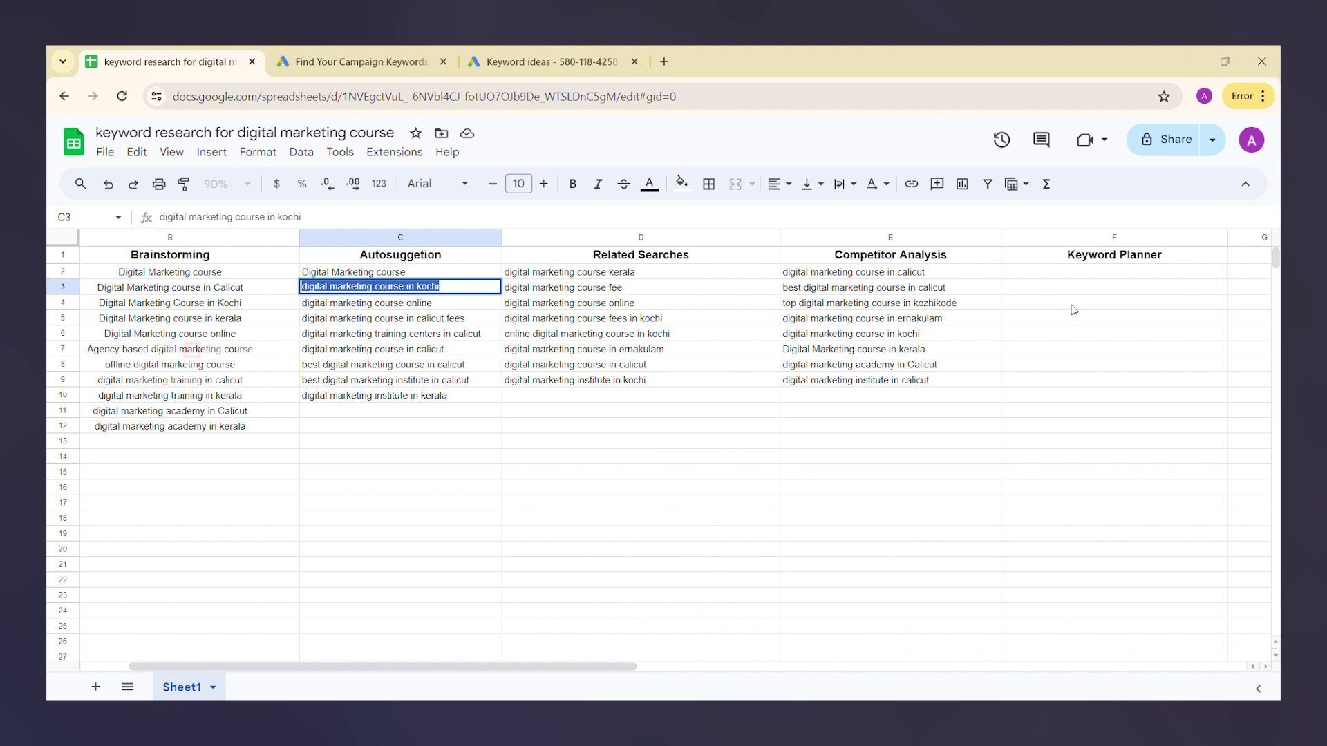
left_click(1070, 273)
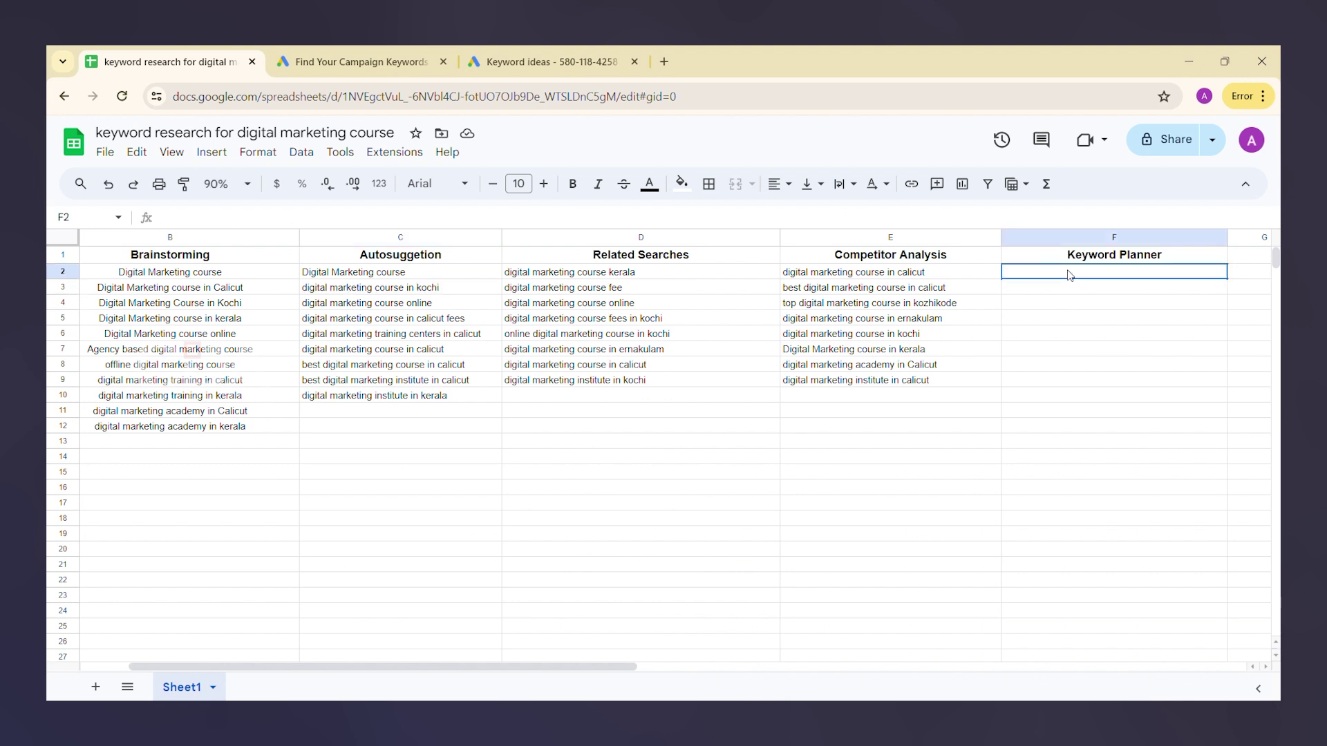
key("ctrl+v")
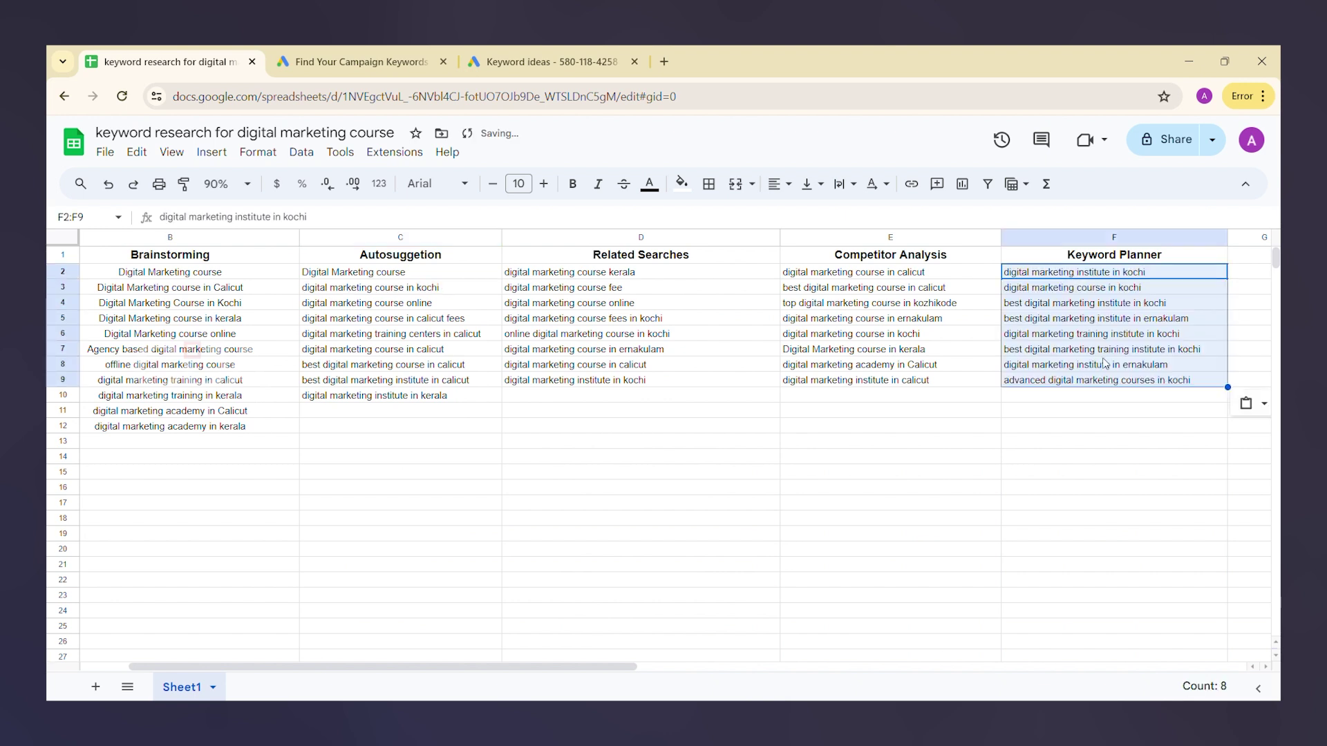
left_click(1104, 413)
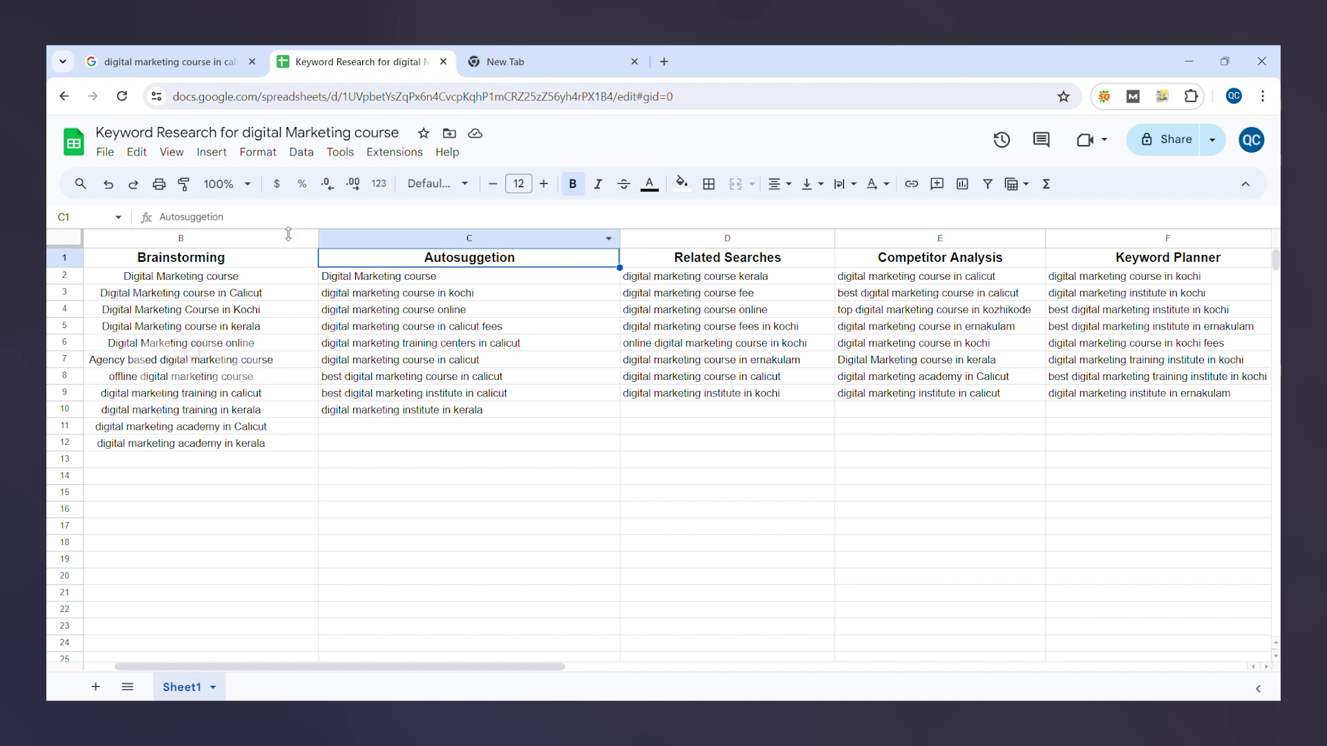
left_click(230, 267)
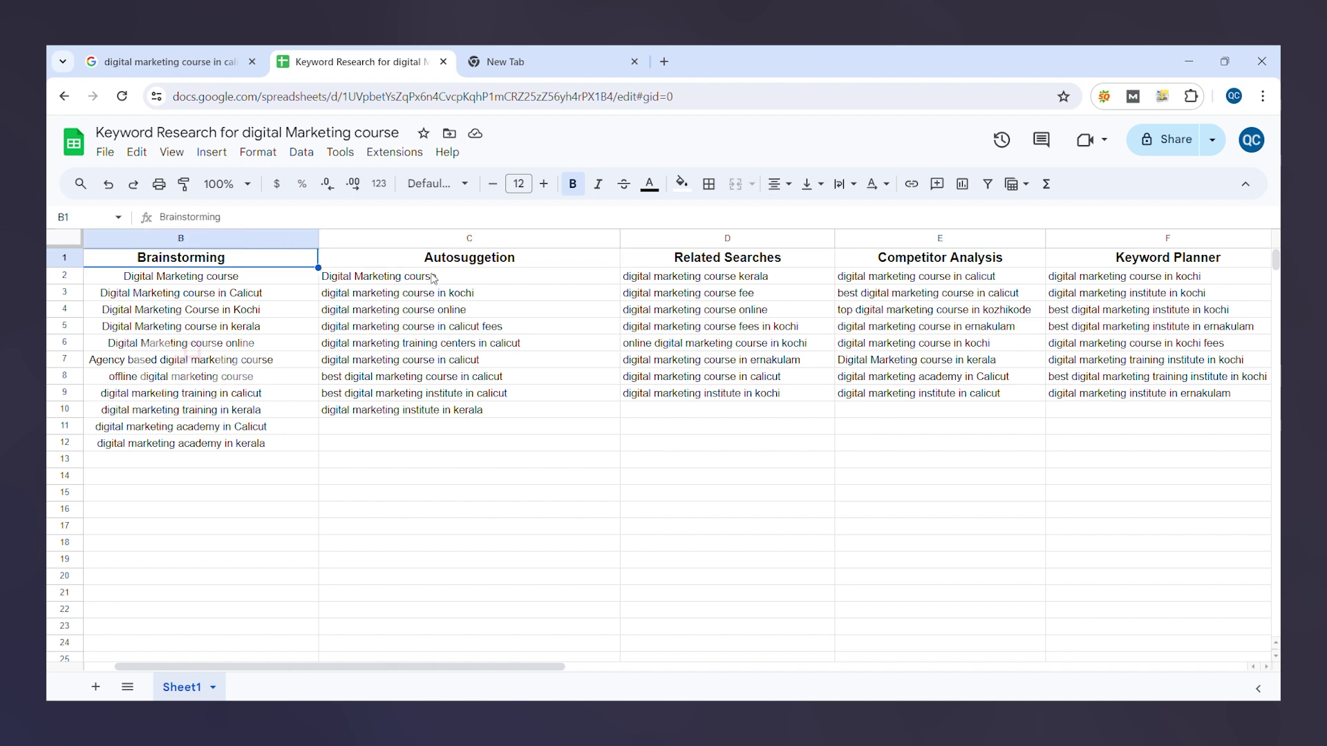
left_click(433, 263)
left_click(692, 268)
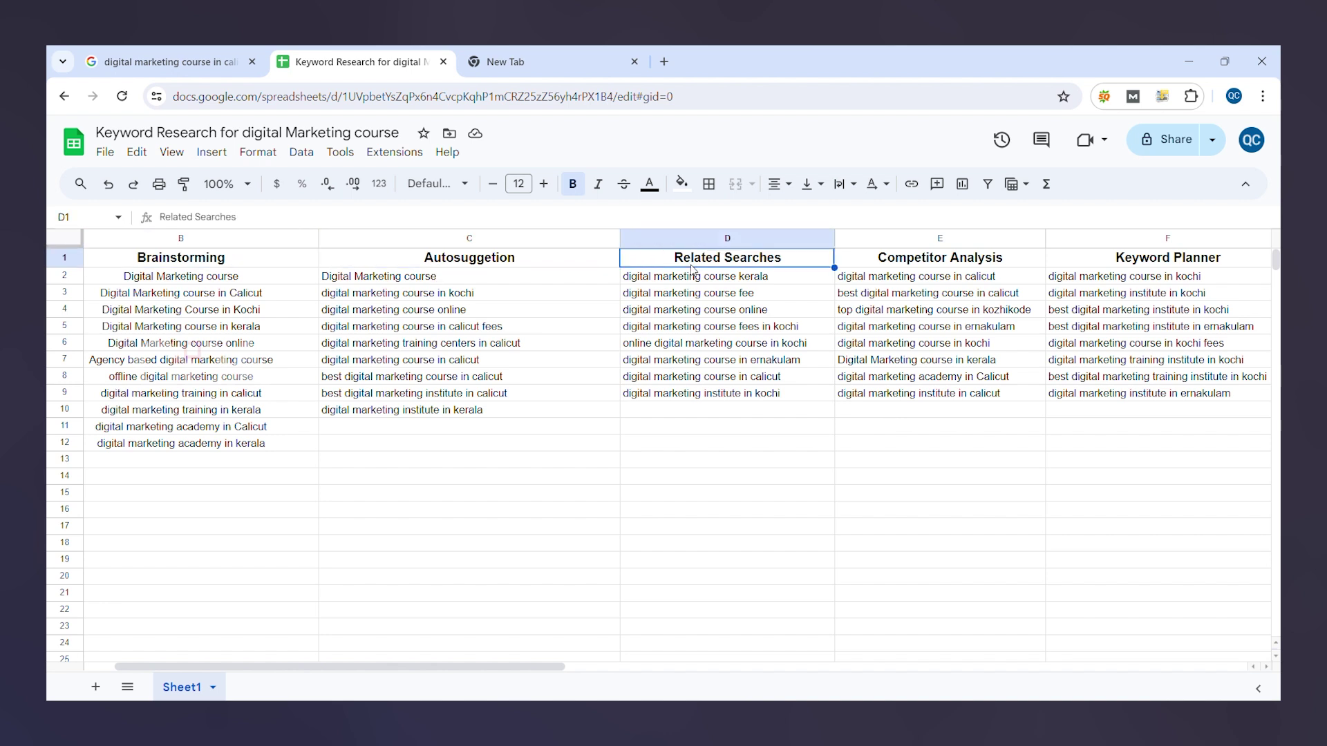
left_click(886, 267)
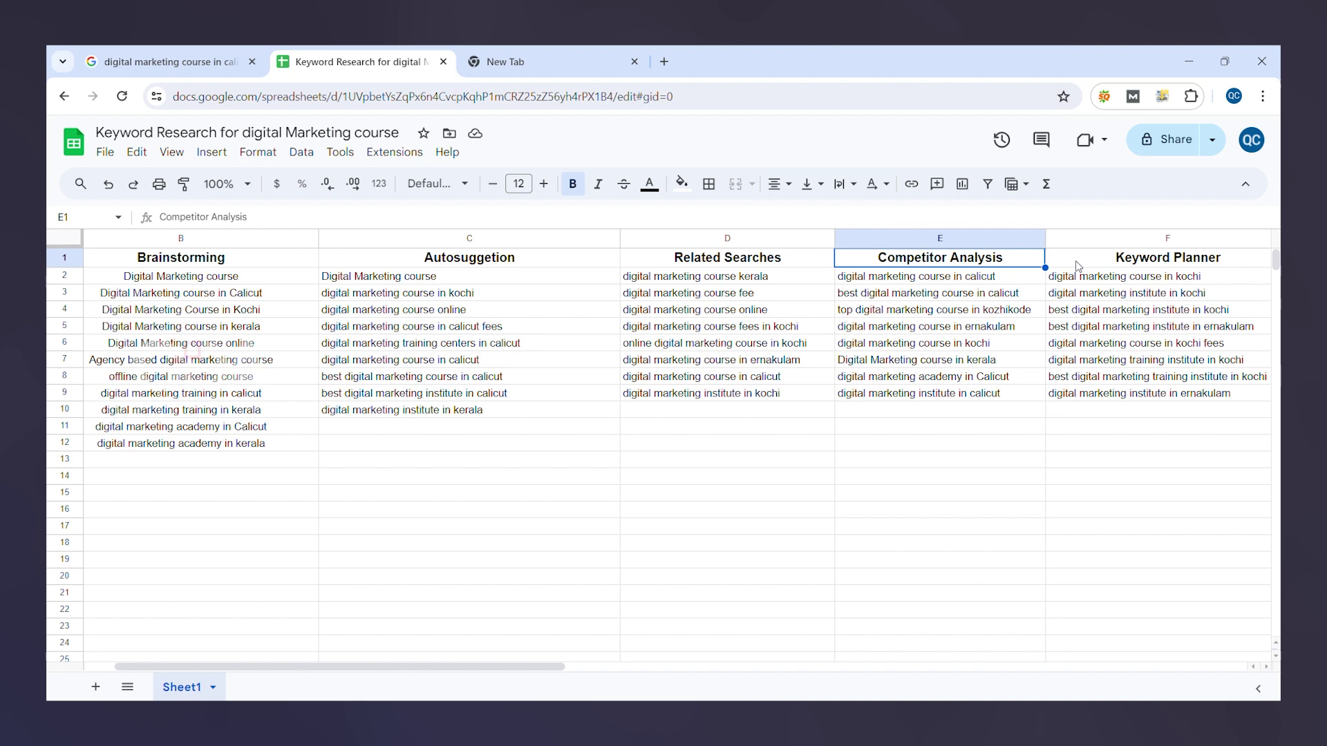
left_click(1139, 266)
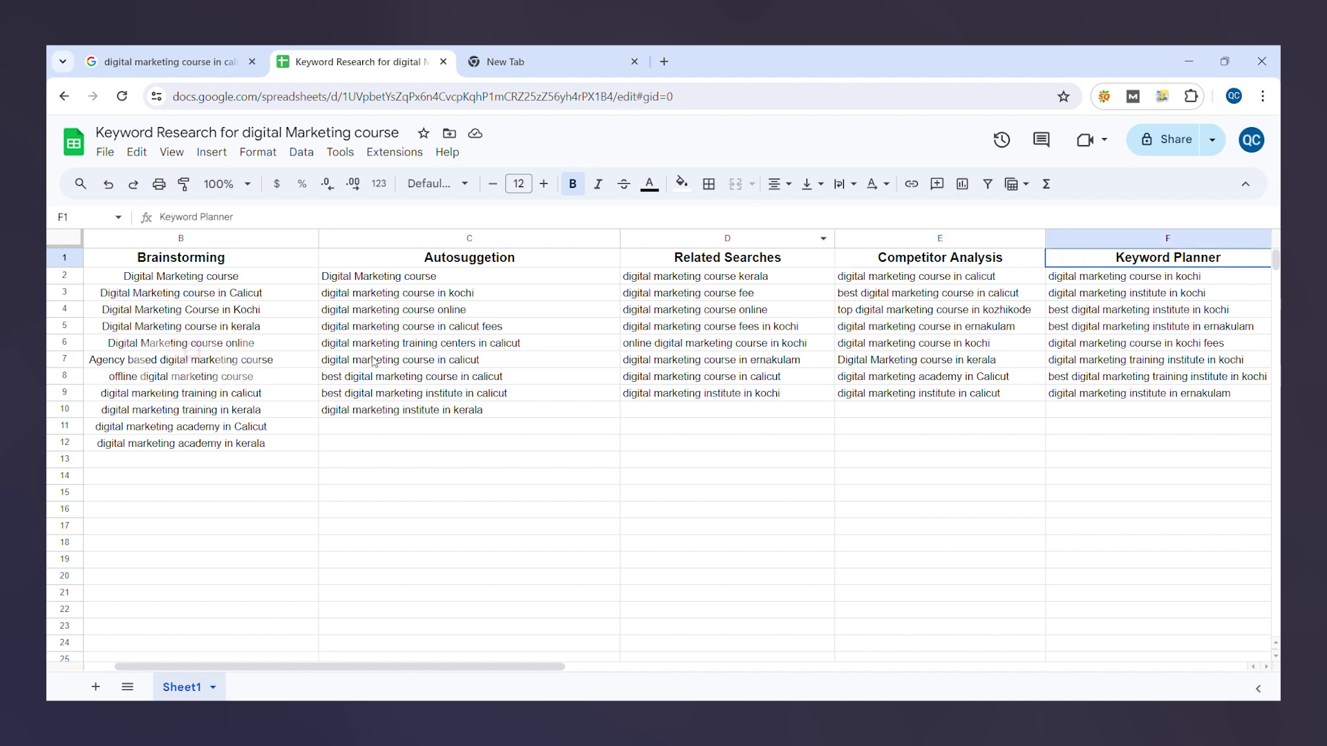
Copy "Digital Marketing course in Calicut" and "Digital Marketing Course in Kochi" from the Brainstorming column into cells C16 and C17
left_click(186, 293)
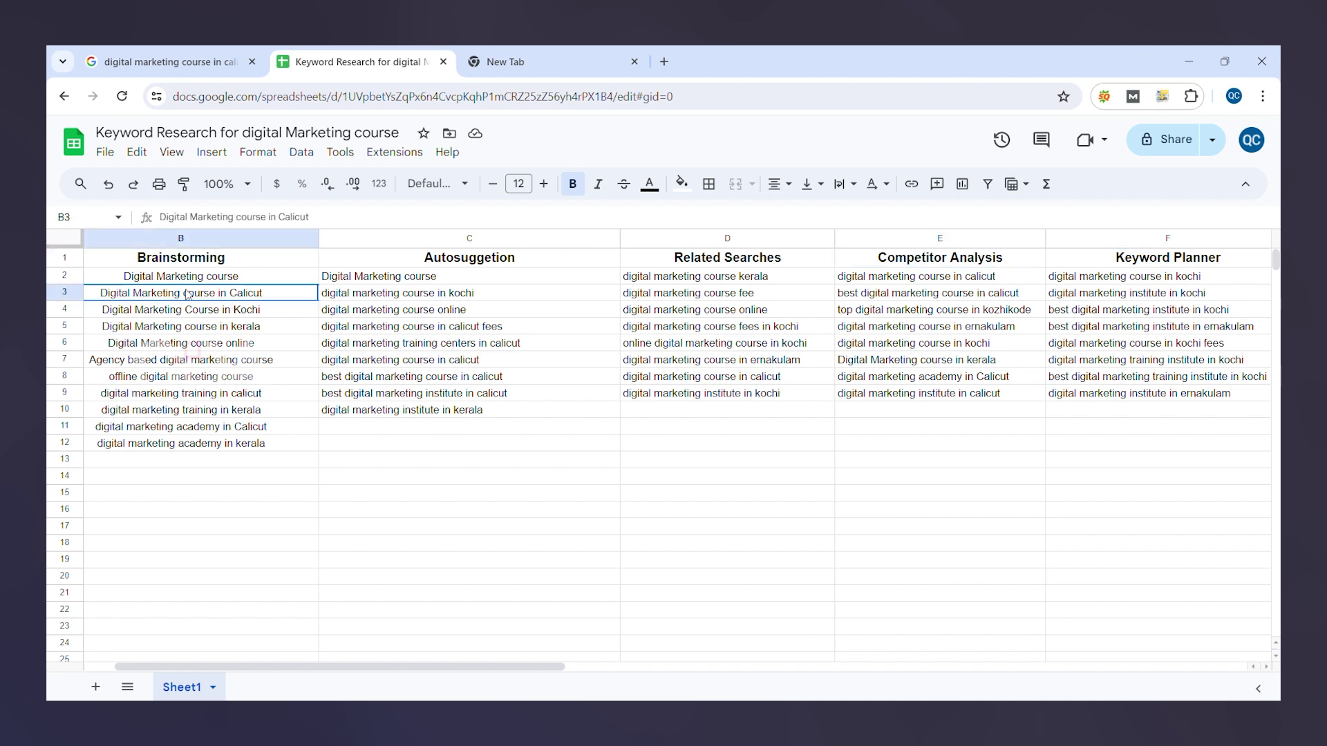
triple_click(190, 292)
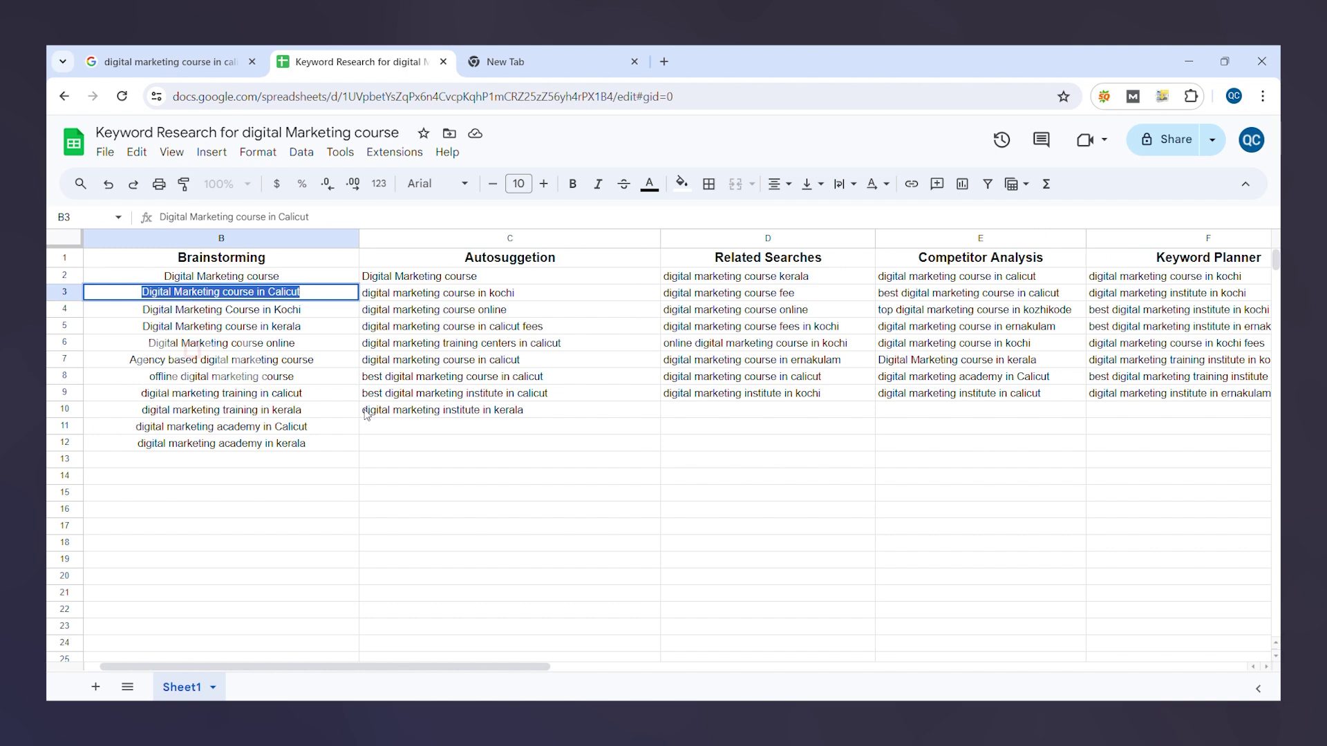
left_click(430, 512)
key("ctrl+v")
triple_click(277, 311)
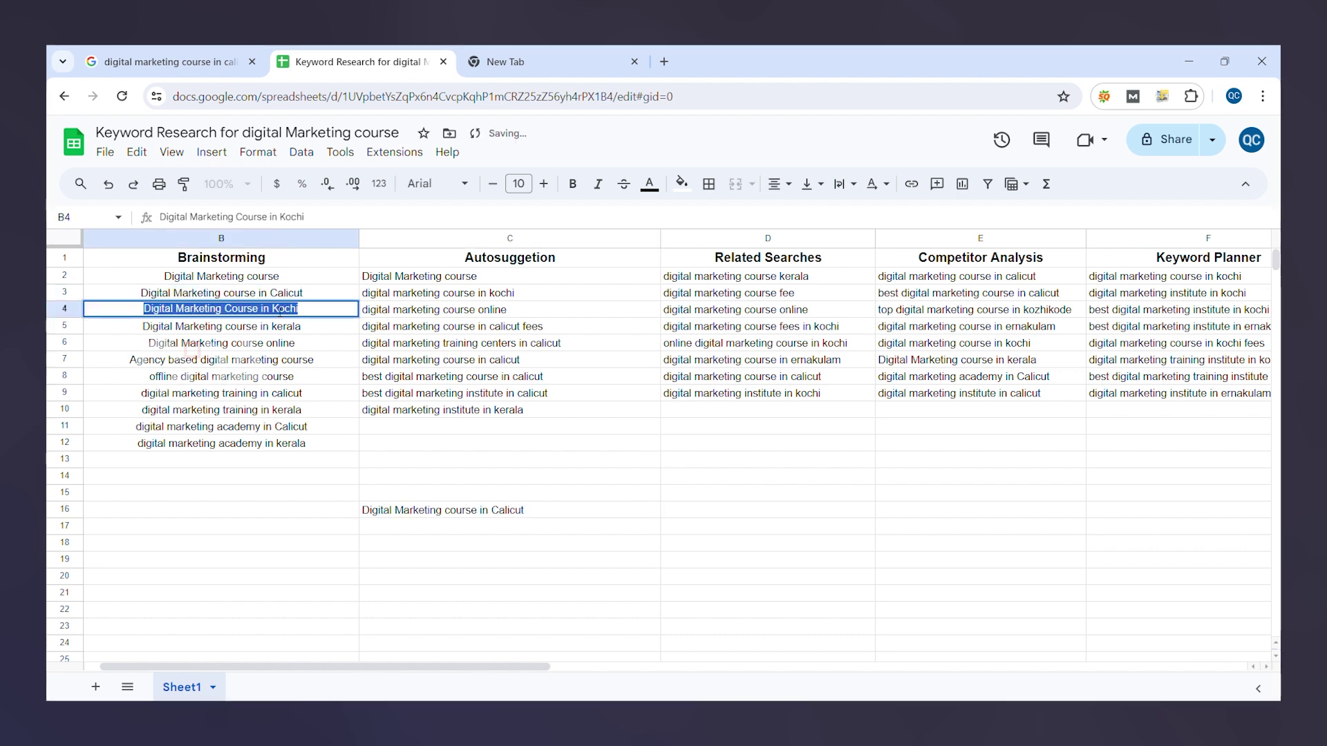
left_click(410, 530)
key("ctrl+v")
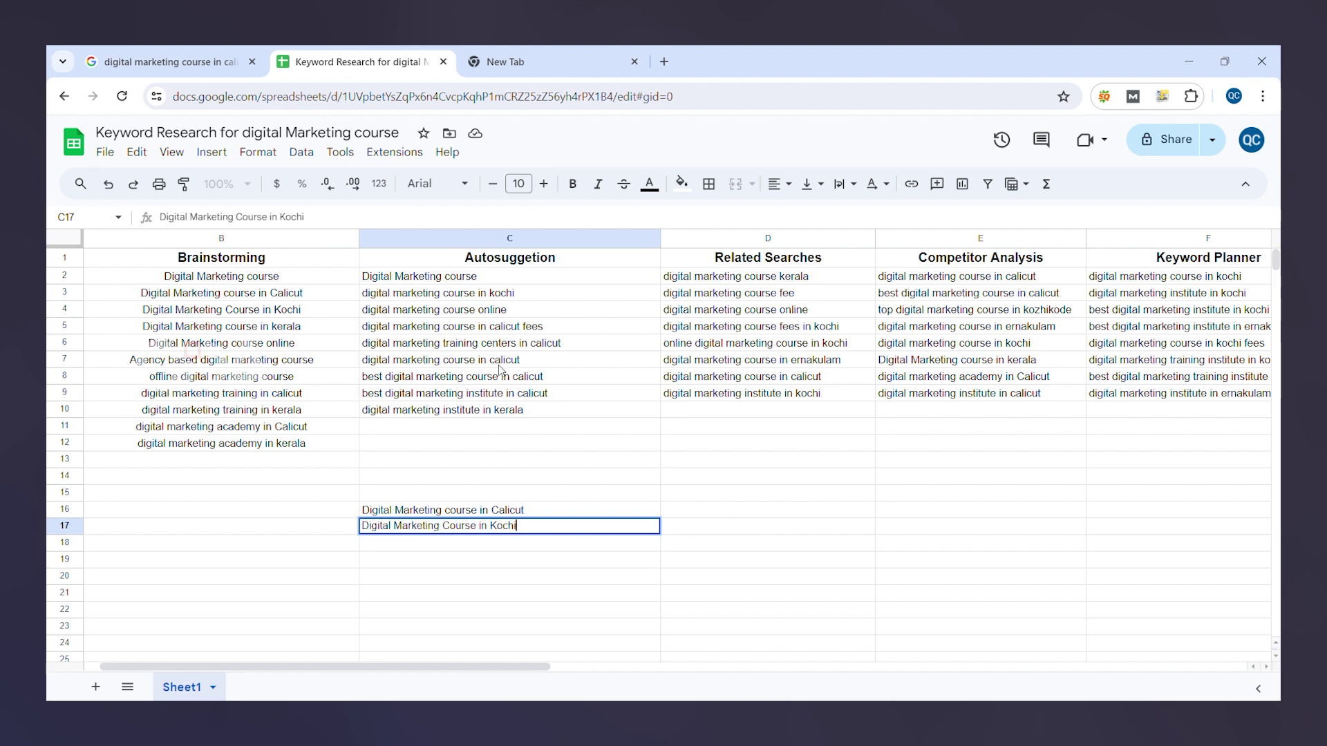
Copy "best digital marketing institute in calicut" and "digital marketing institute in kerala" from the Autosuggetion column into cells C18 and C19
triple_click(518, 394)
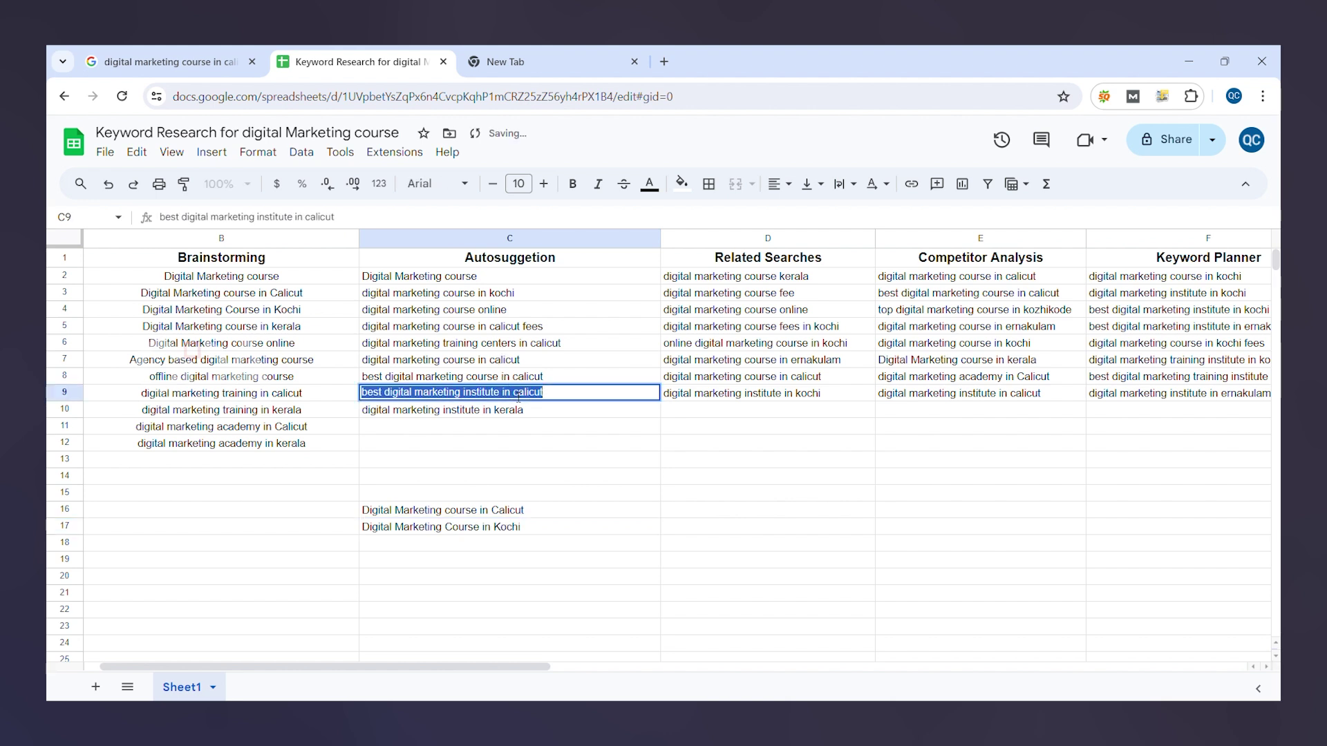
left_click(500, 543)
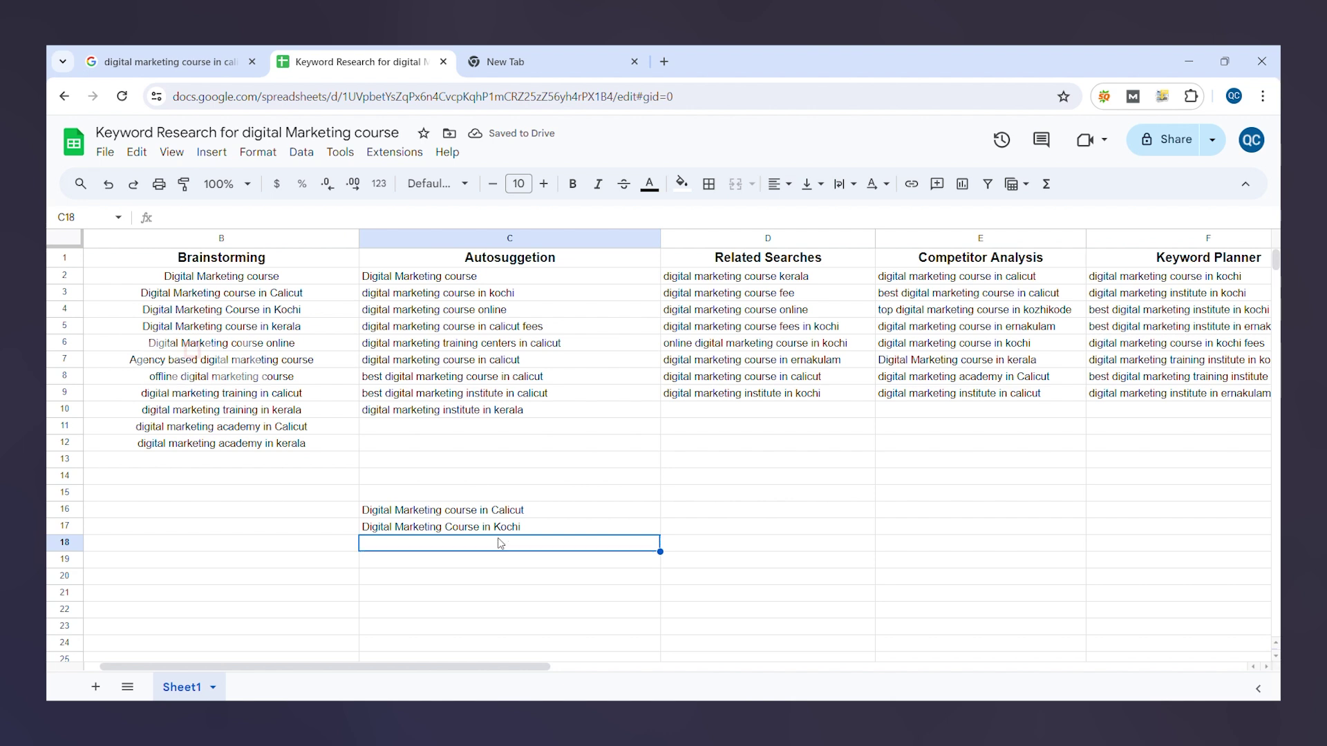
double_click(501, 544)
key("ctrl+v")
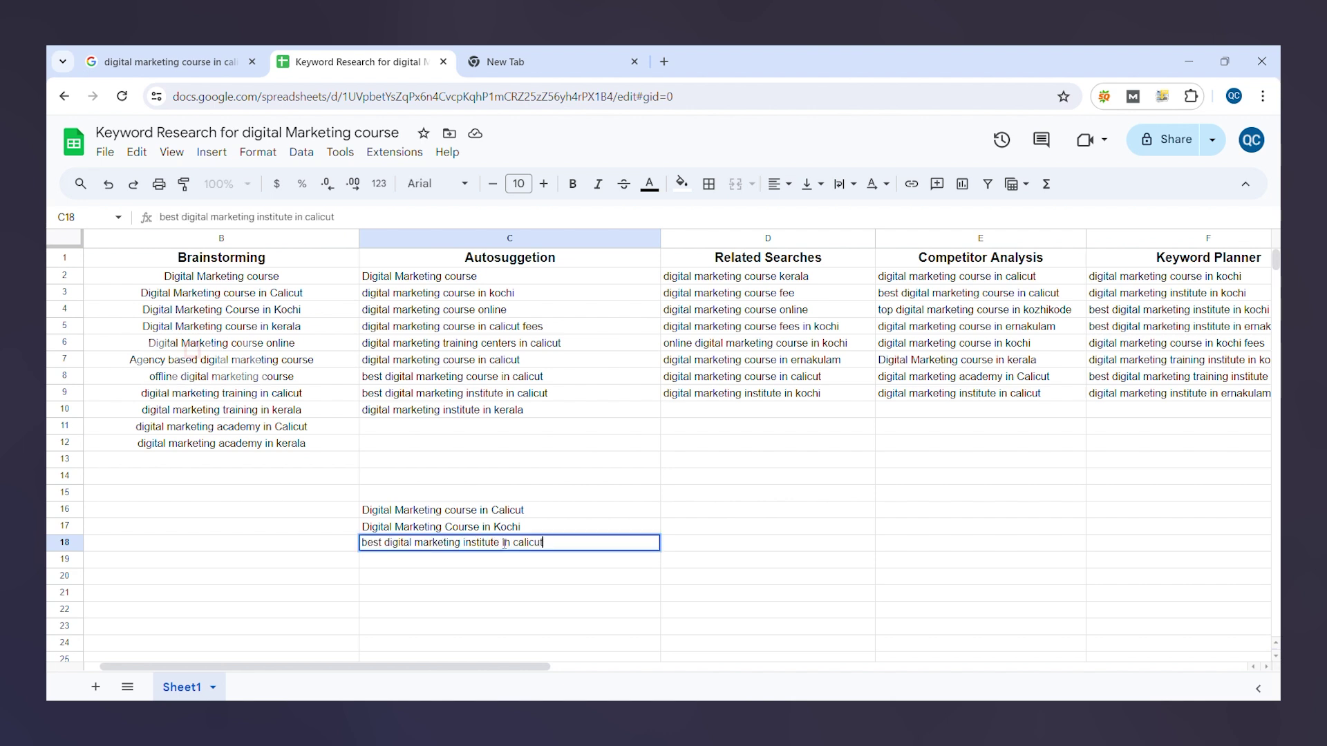
triple_click(438, 413)
key("ctrl+c")
left_click(479, 559)
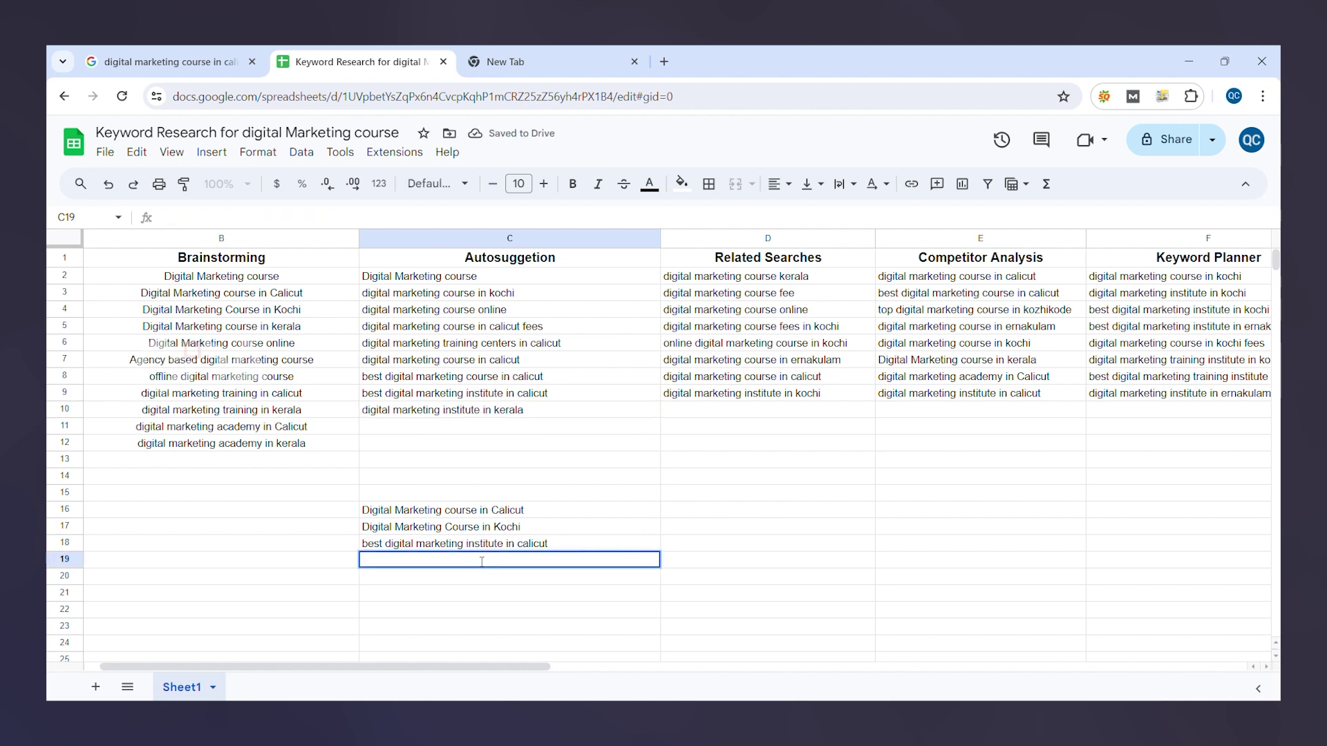
key("ctrl+v")
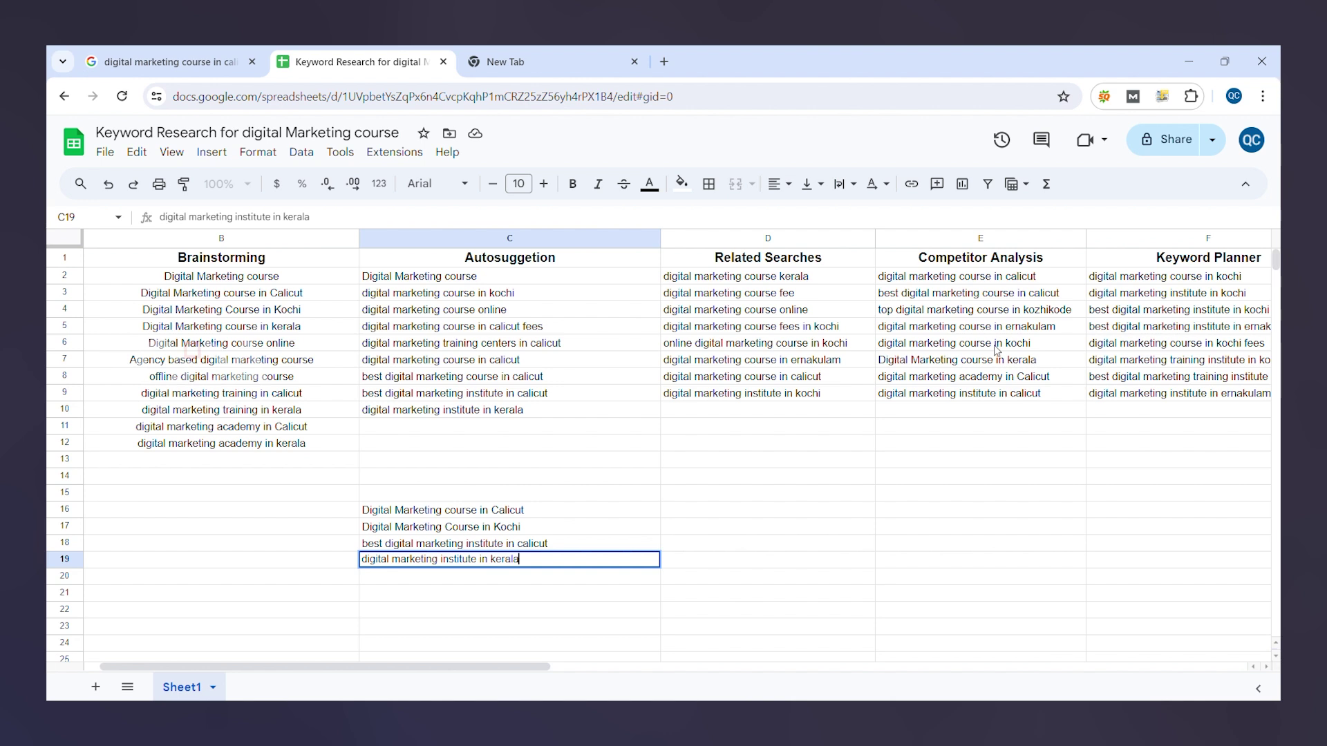
Copy "digital marketing academy in Calicut" from the Competitor Analysis column into cell C20
left_click(997, 376)
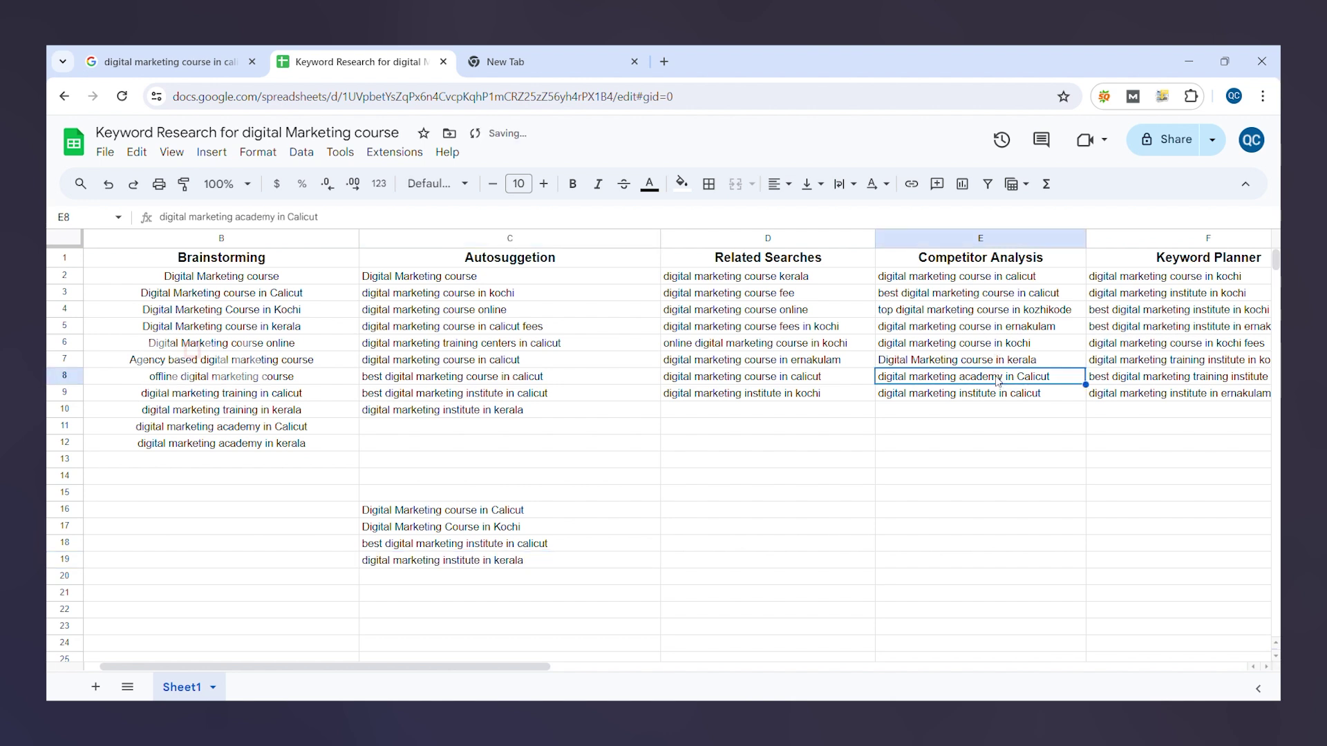
double_click(998, 380)
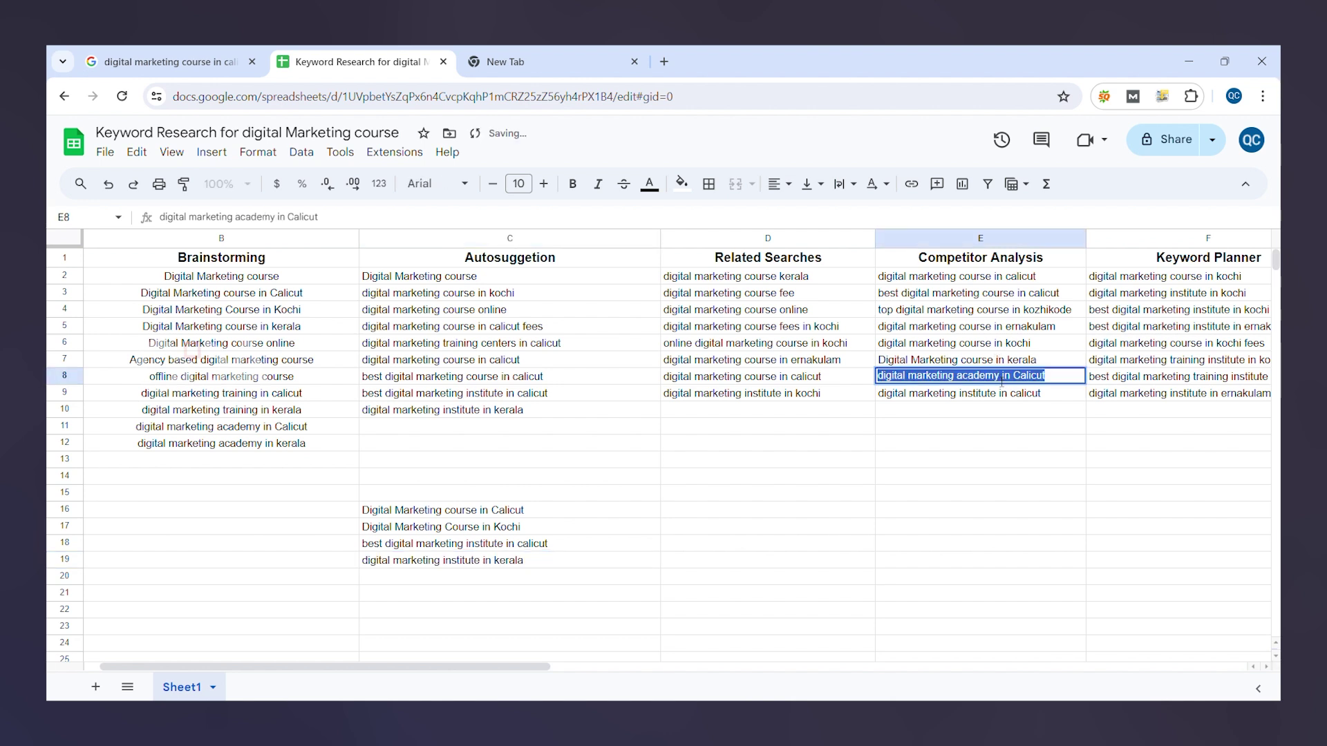
key("ctrl+c")
left_click(503, 577)
double_click(498, 577)
key("ctrl+v")
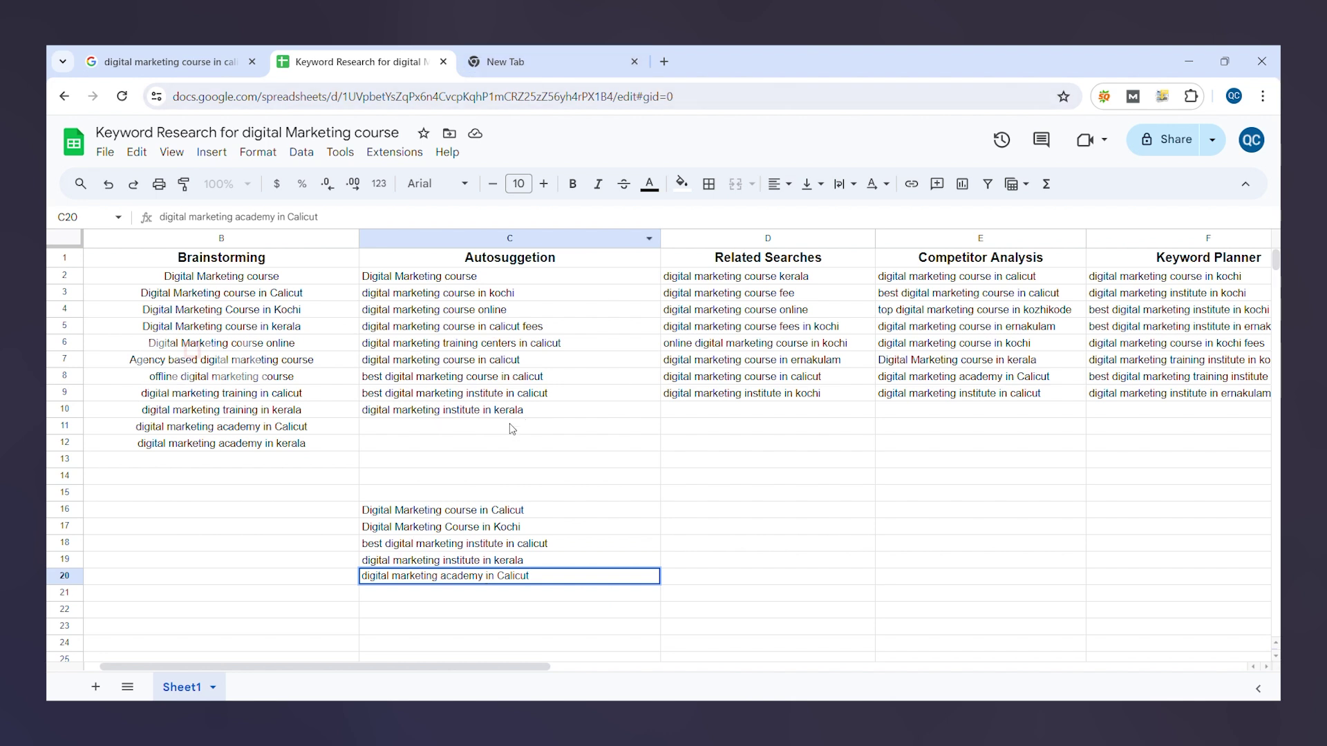
key("Return")
Find Ubersuggest through a Google search in the empty browser tab and open its Keyword Overview tool
left_click(571, 61)
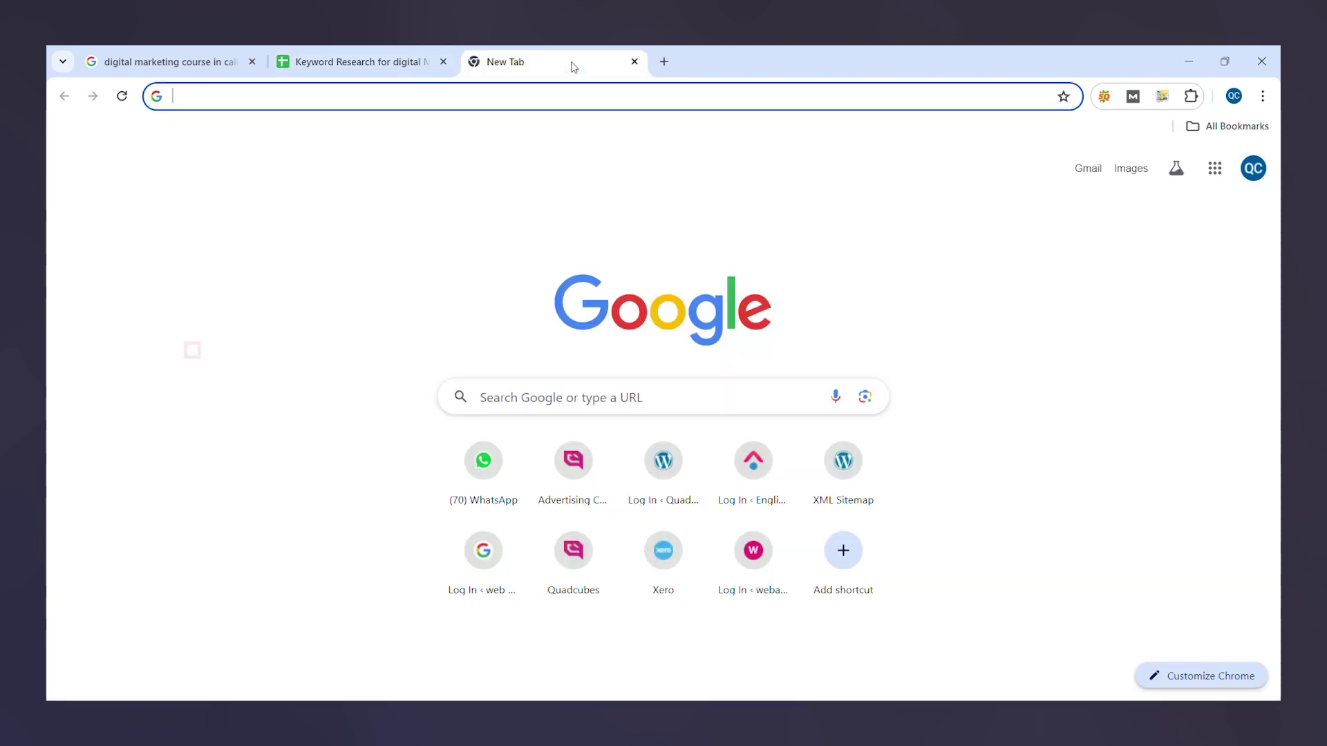
left_click(544, 108)
type("ub")
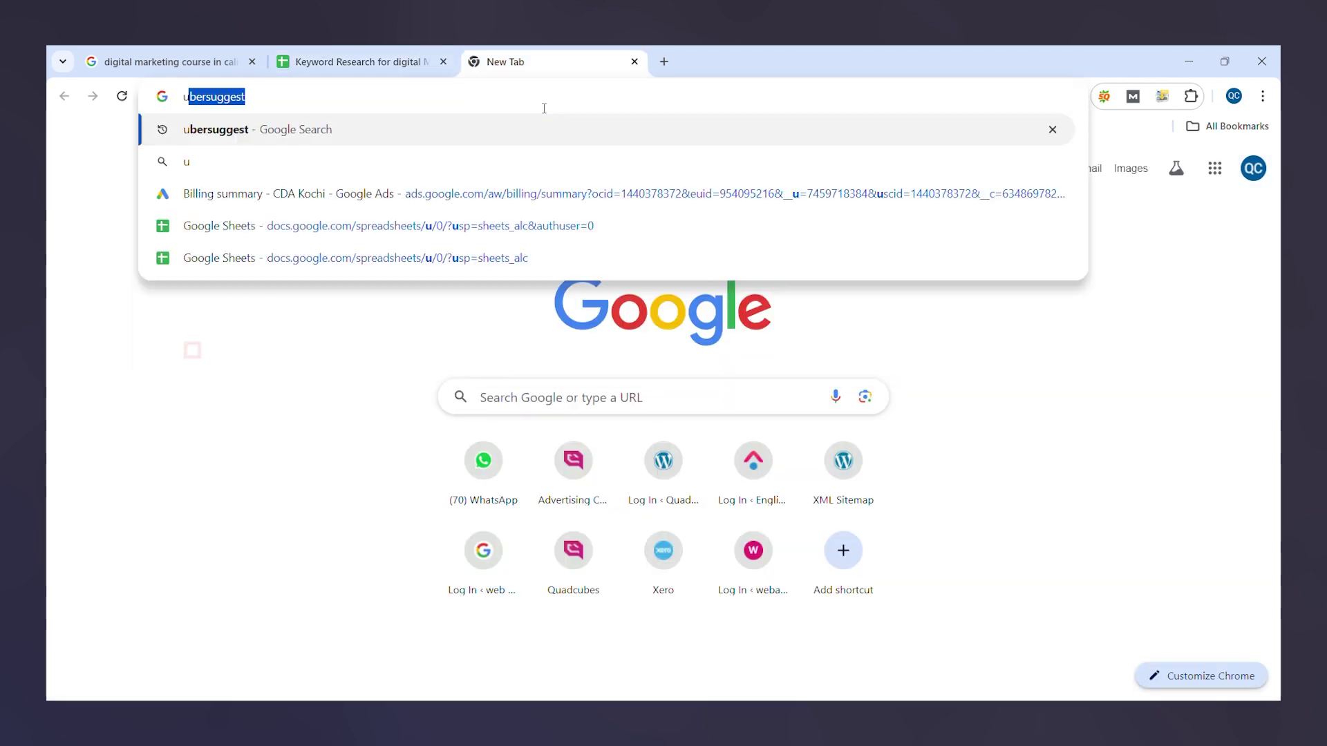
type("er")
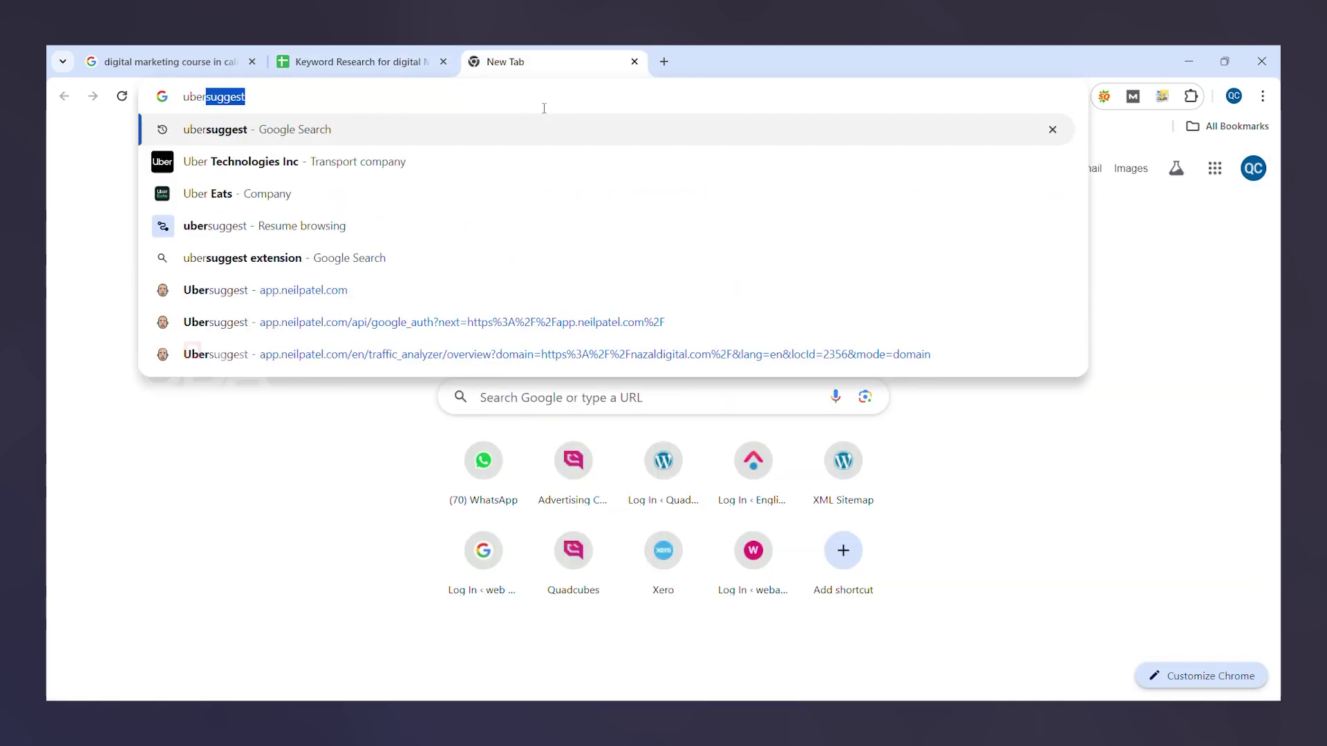
left_click(517, 132)
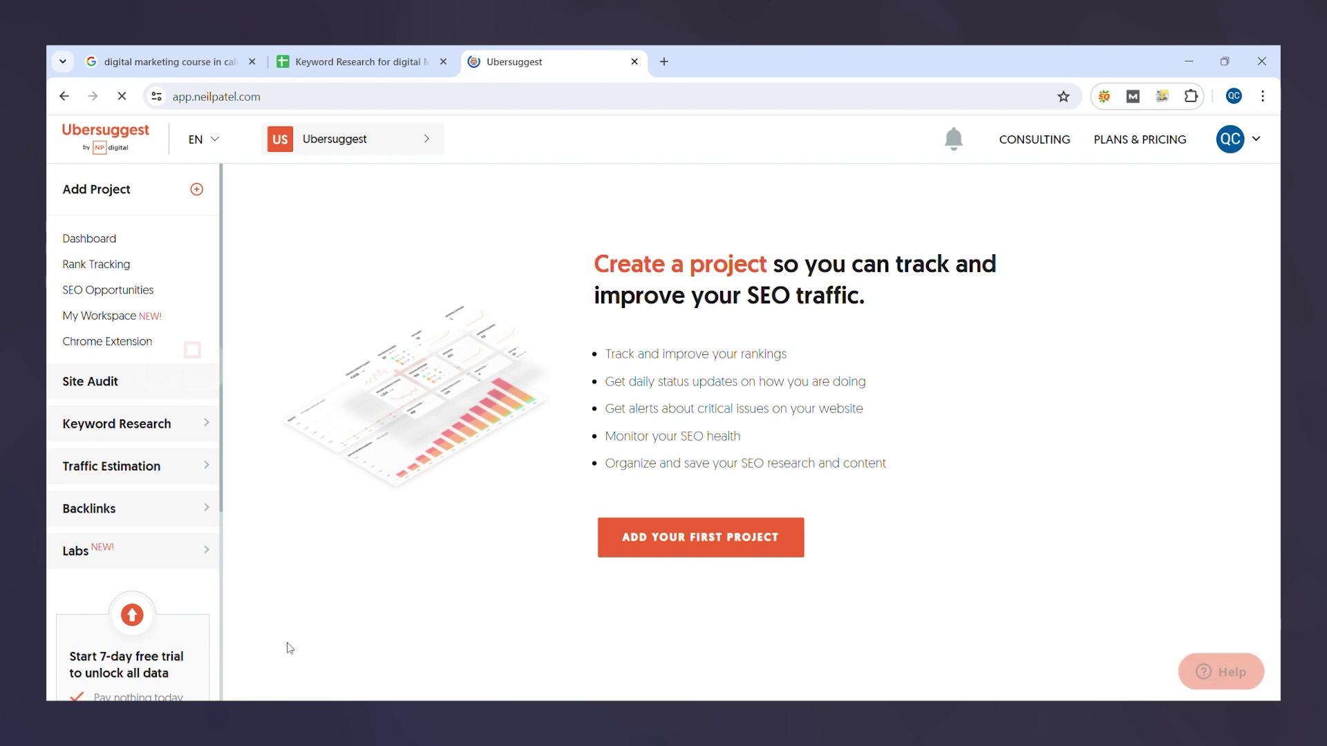
left_click(137, 434)
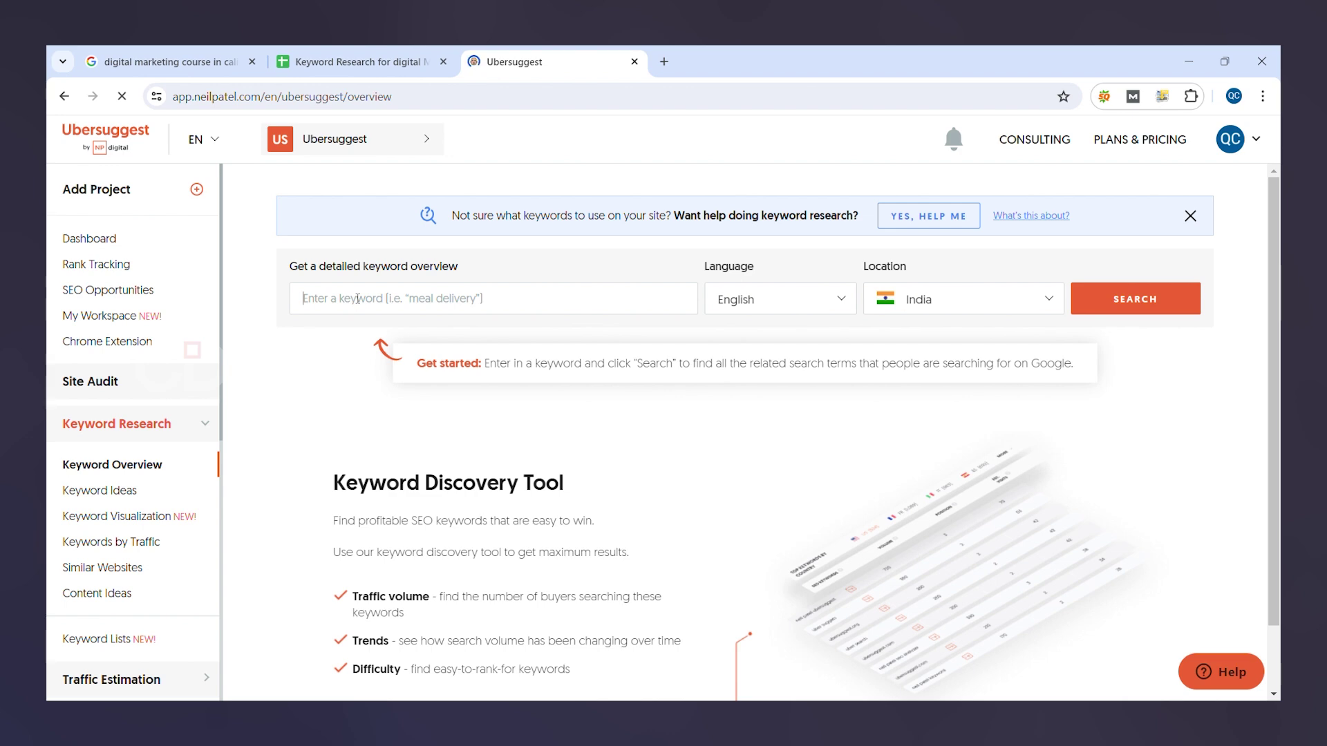
Copy "Digital Marketing course in Calicut" from cell C16 and search for it in Ubersuggest's keyword overview with English and India
left_click(372, 65)
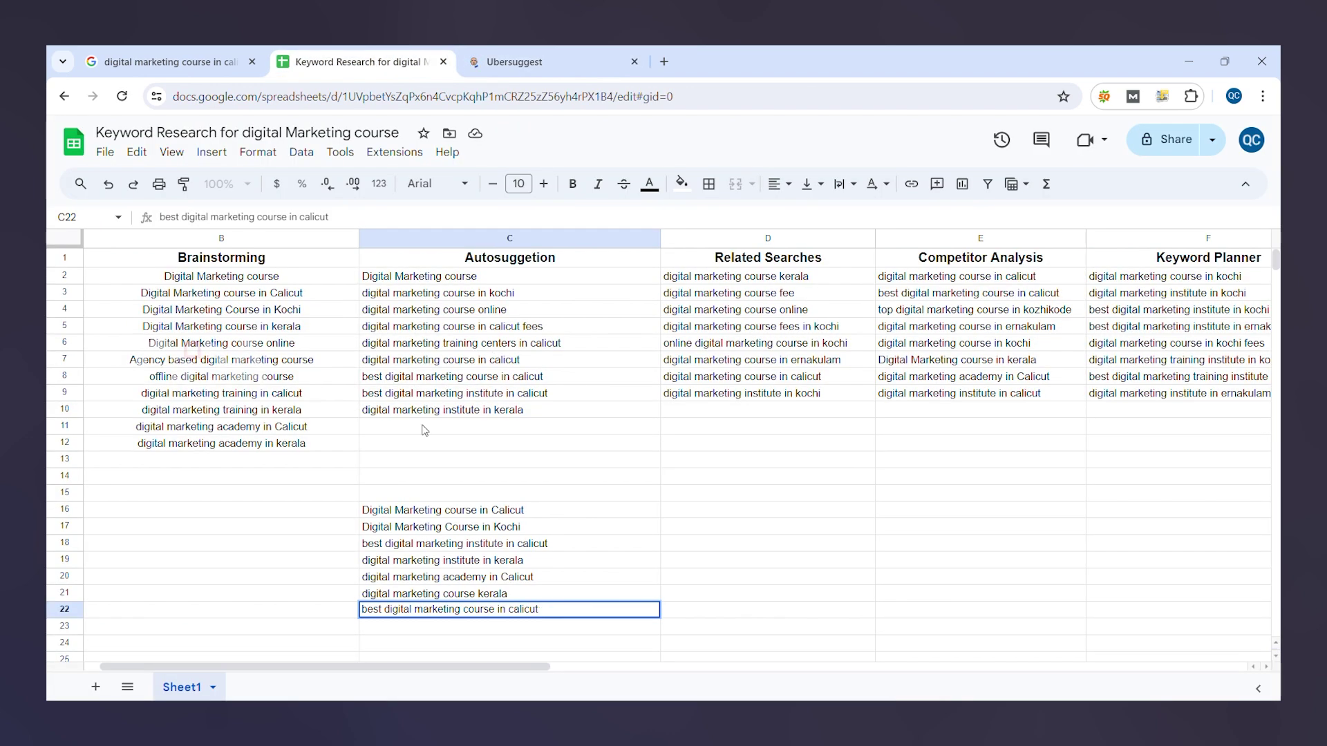
double_click(450, 510)
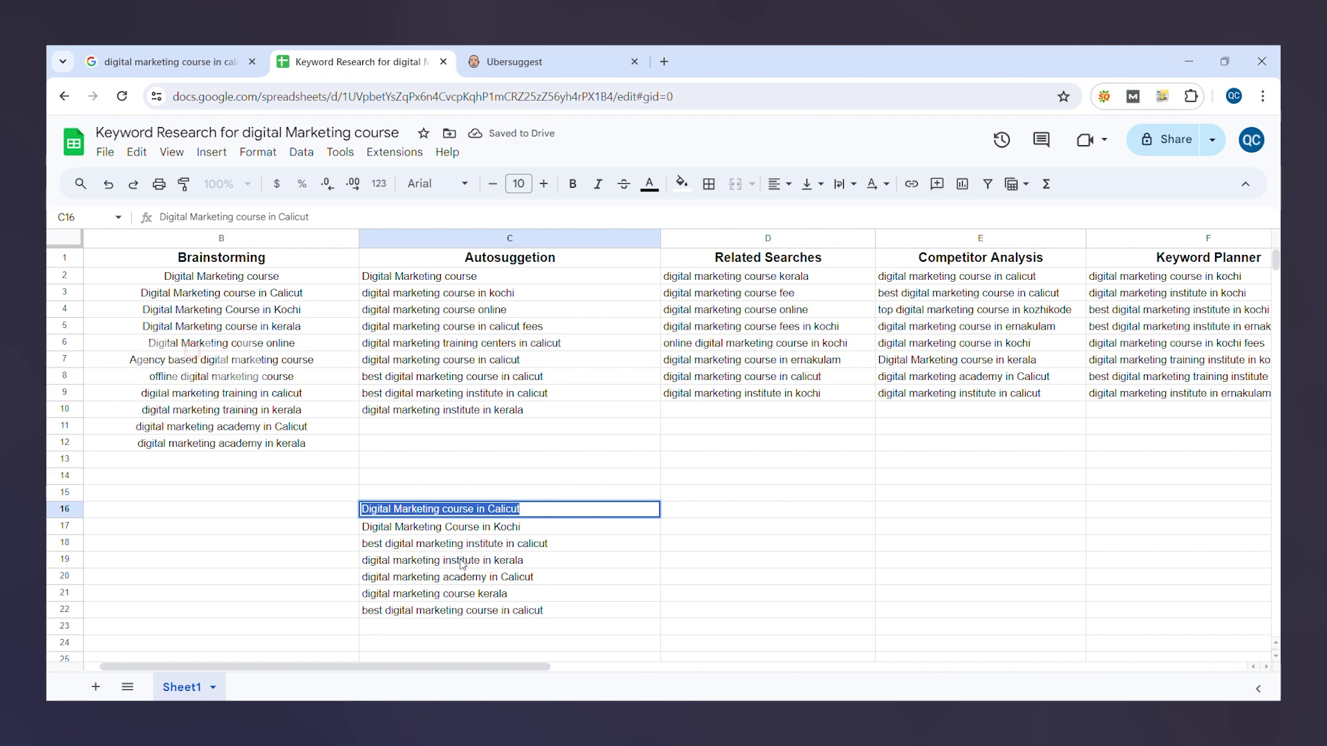
double_click(464, 561)
double_click(457, 513)
left_click(529, 63)
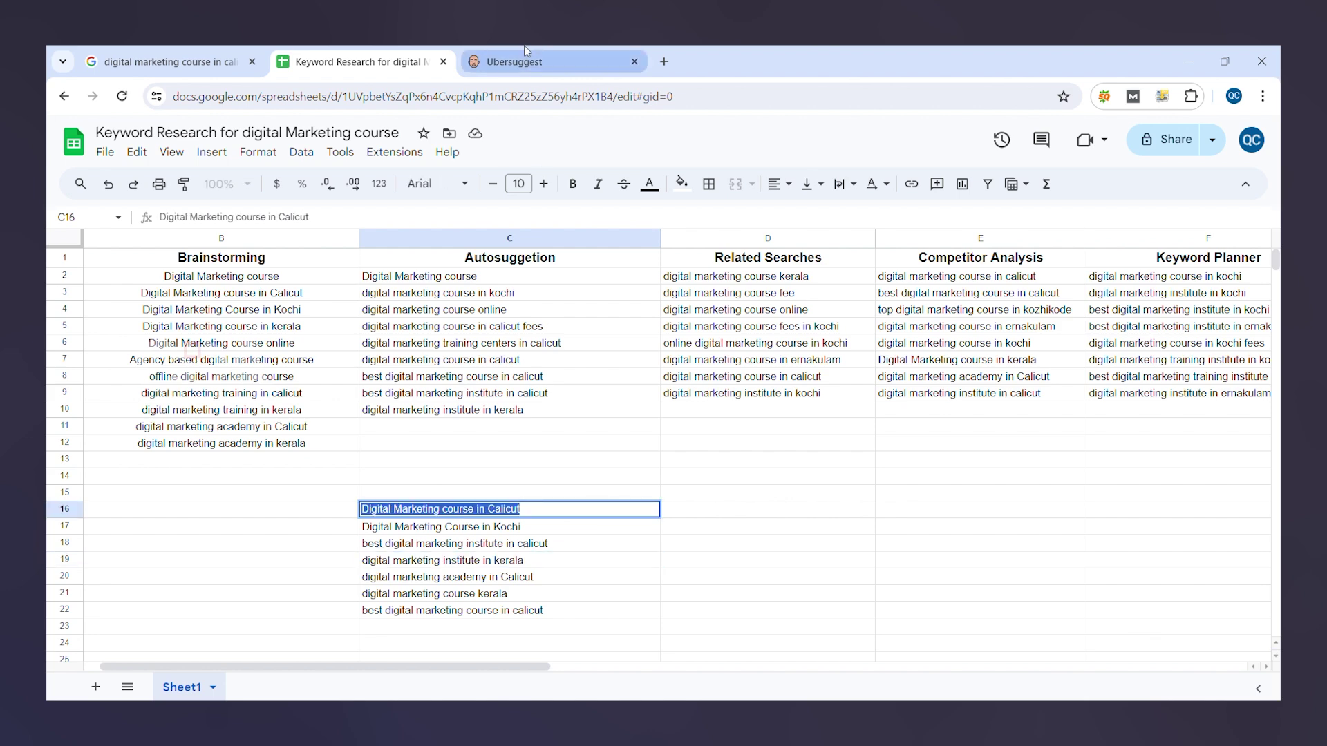
left_click(506, 304)
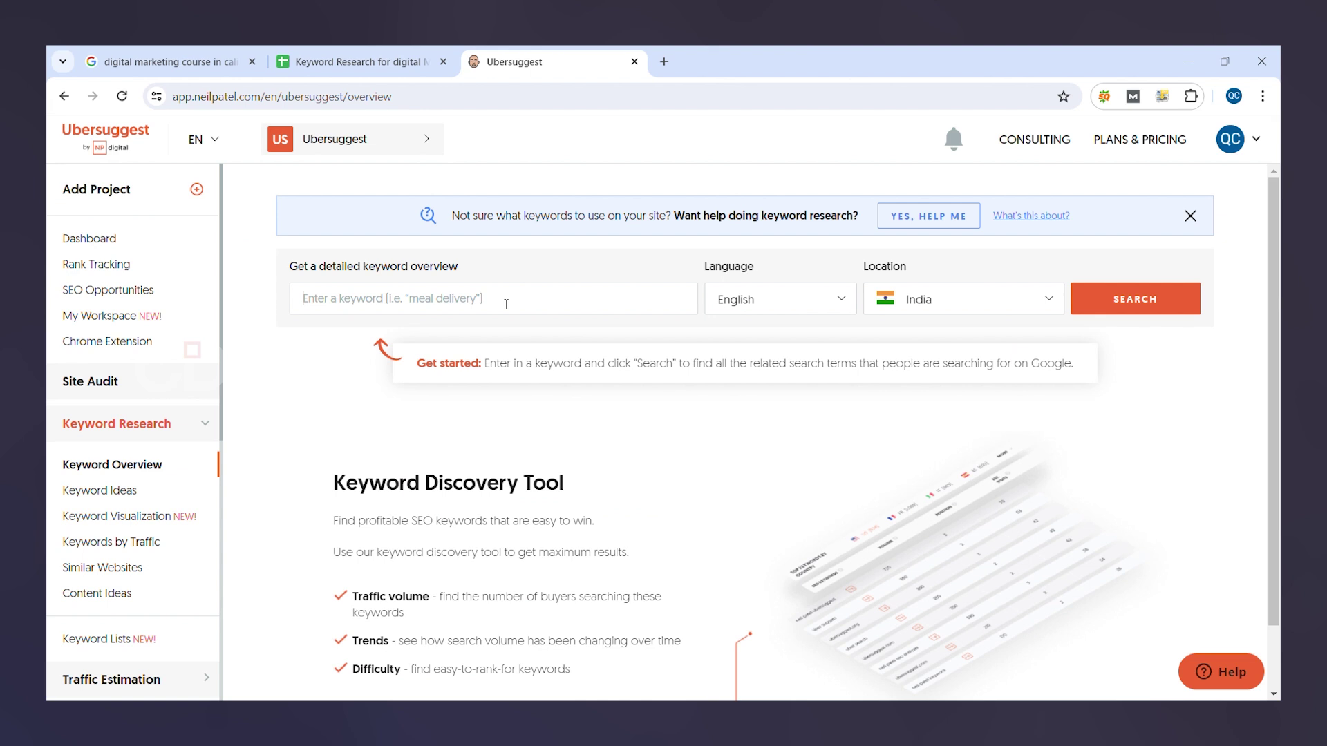
key("ctrl+v")
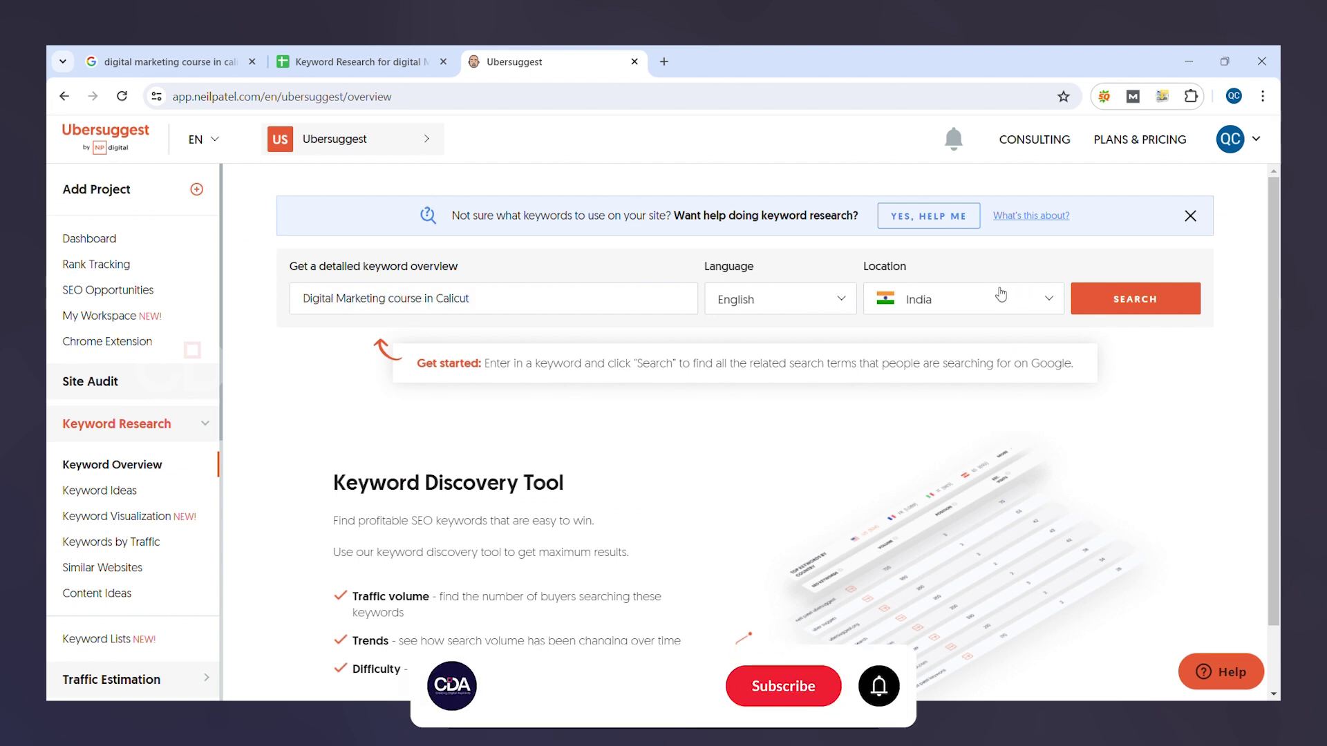
left_click(1101, 299)
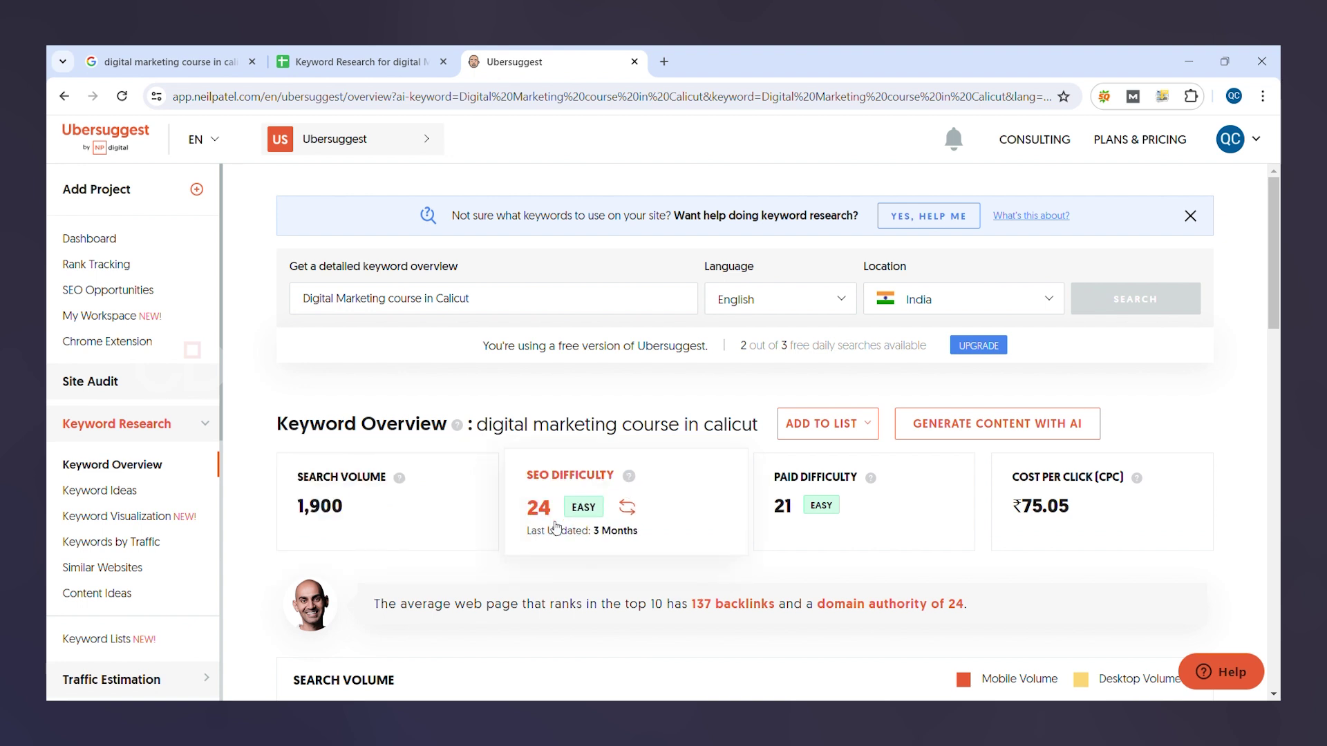
Record the search volume 1900 in cell D16 beside "Digital Marketing course in Calicut", and return to the Ubersuggest overview
scroll(556, 529, "down", 1)
scroll(557, 529, "down", 1)
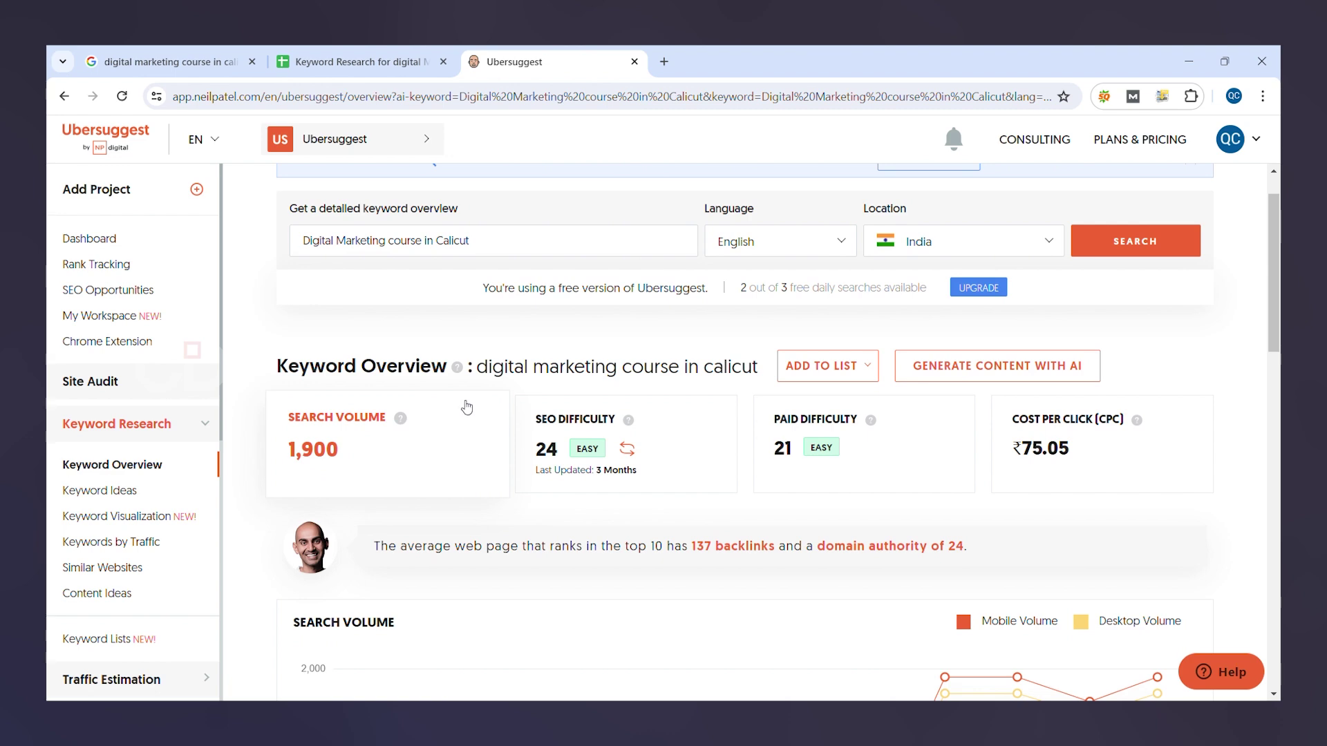
left_click(349, 54)
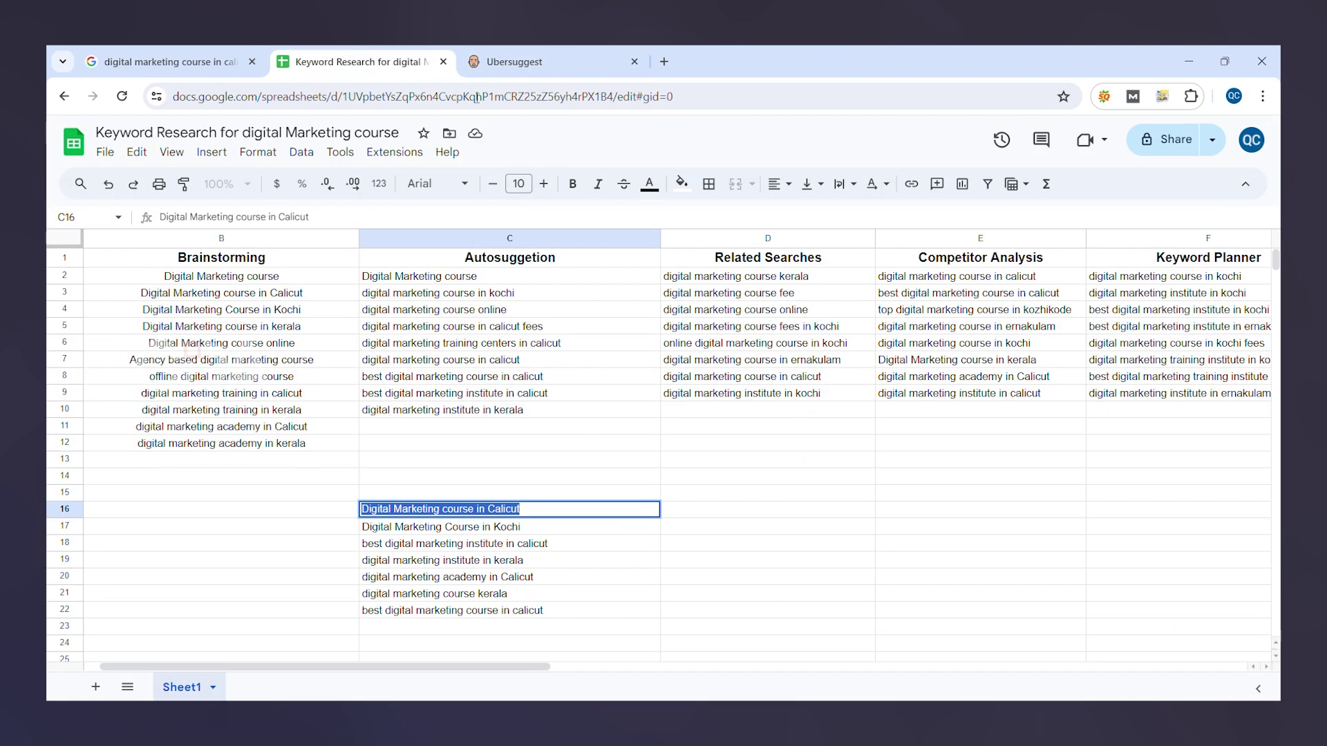
left_click(803, 512)
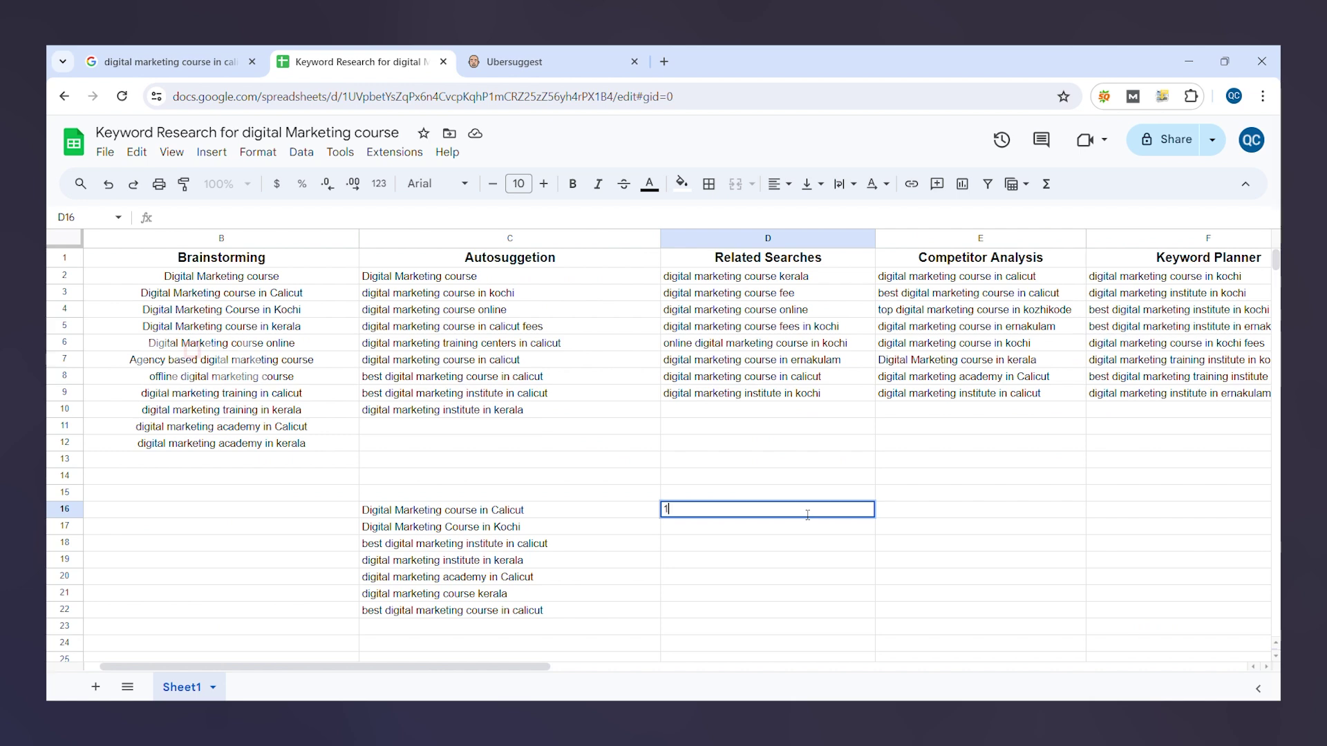
type("1900")
left_click(594, 50)
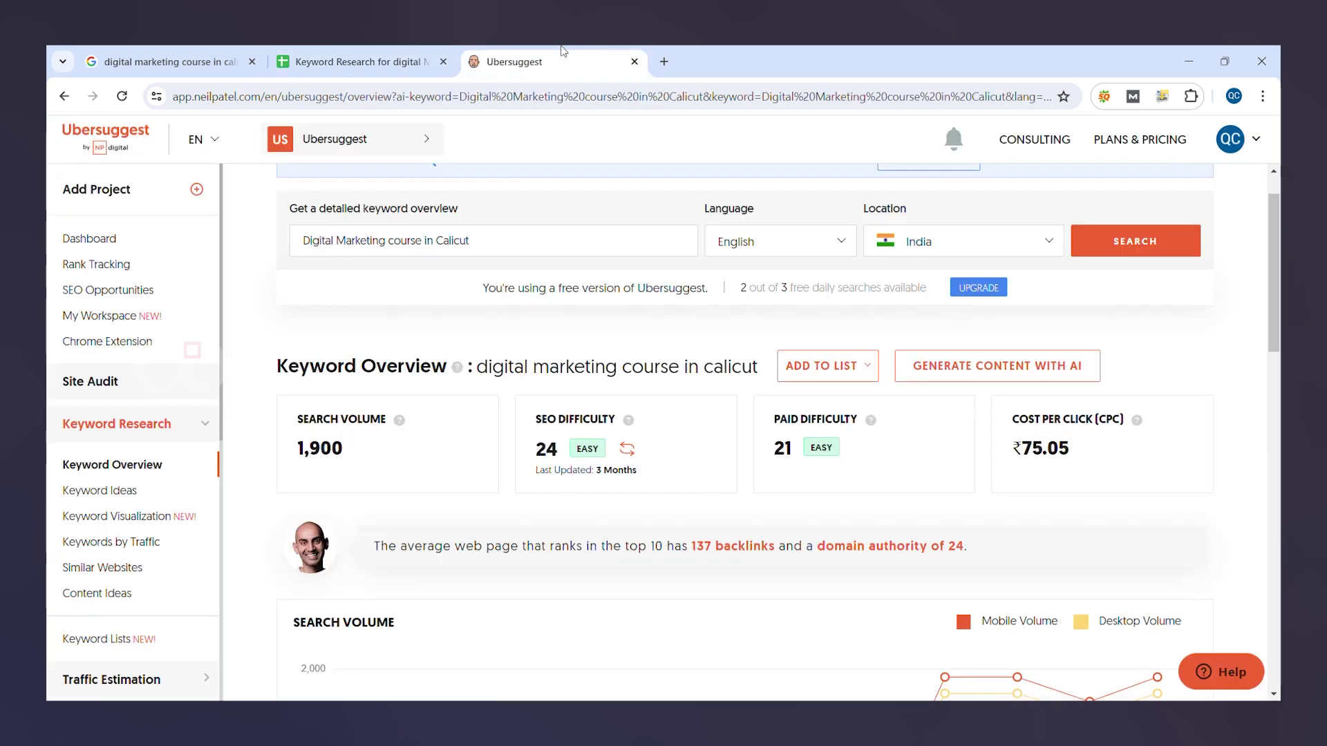
Record the SEO difficulty 24 in cell E16 of the keyword sheet for "Digital Marketing course in Calicut"
left_click(407, 55)
left_click(953, 512)
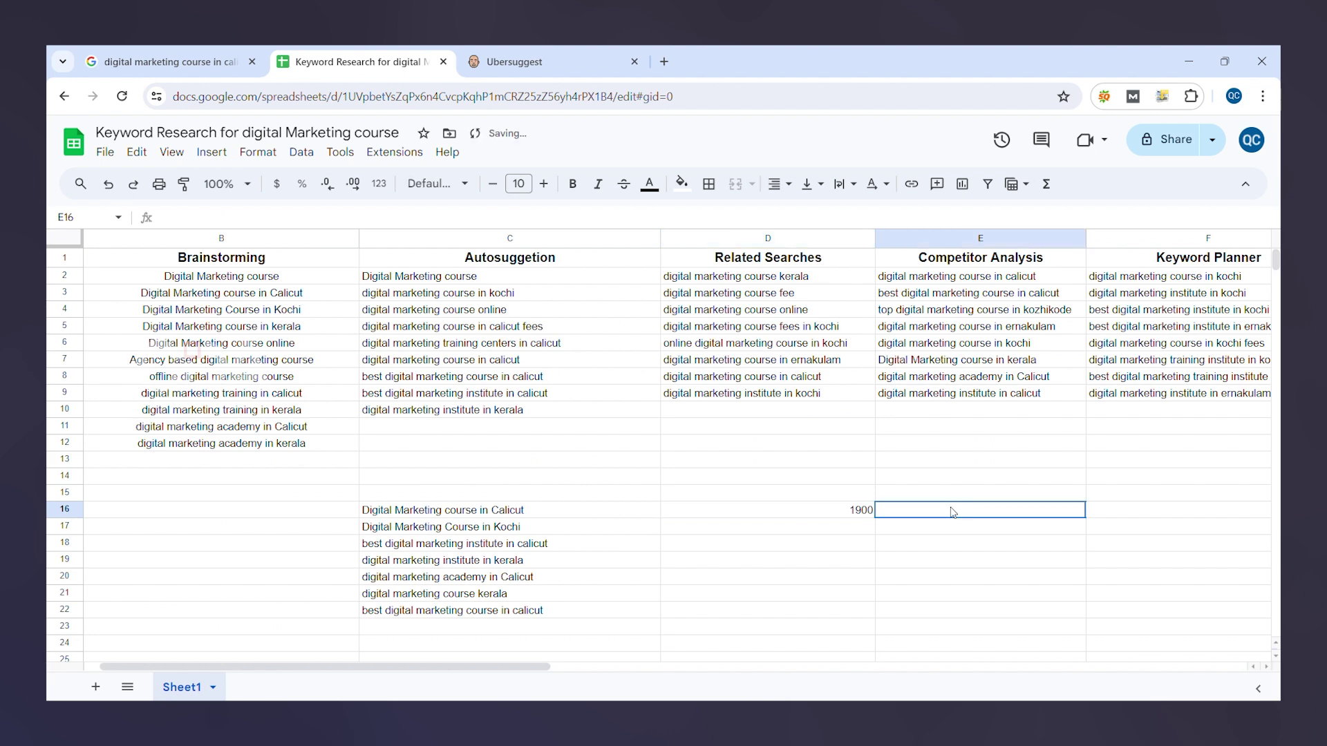
double_click(954, 512)
type("2")
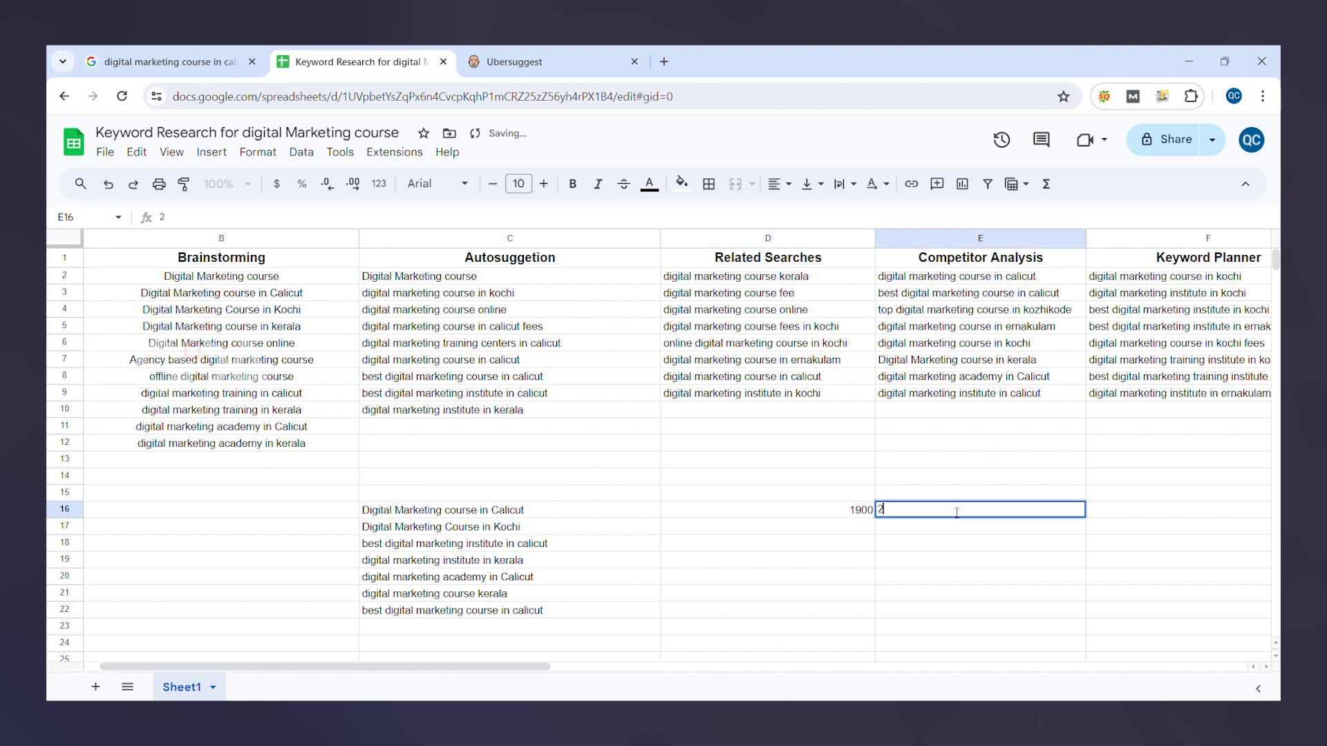
type("4")
Add the headings "KD" in cell E15 and "Search volume" in cell D15 above the recorded metrics
left_click(911, 495)
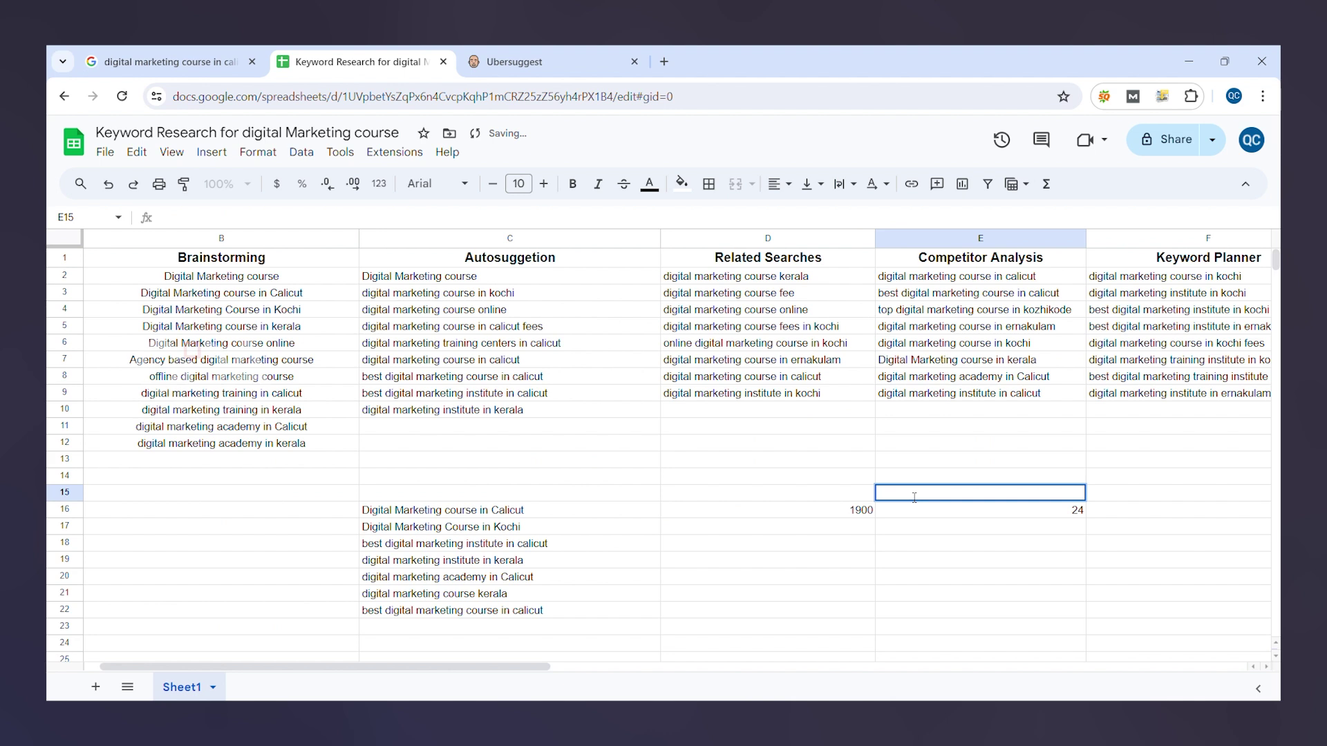
type("KD")
left_click(848, 498)
type("Search volum")
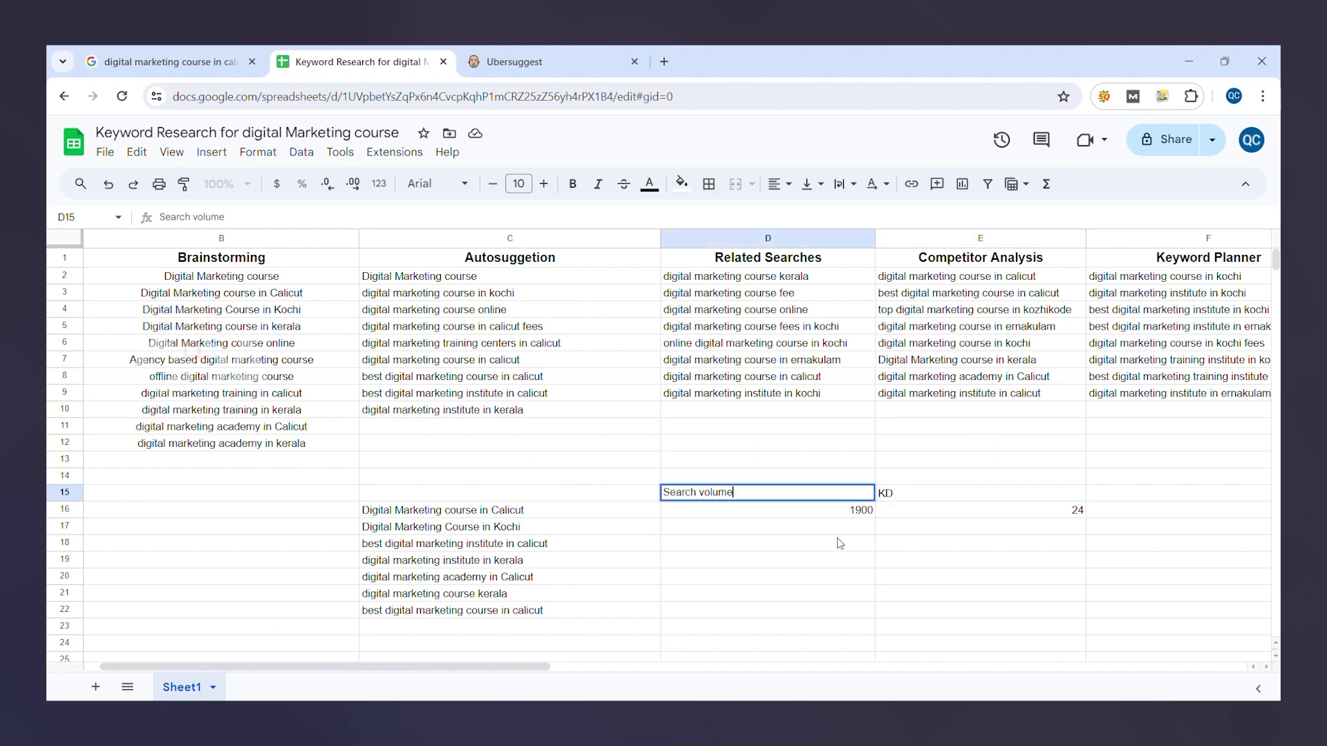
type("e")
left_click(837, 540)
Copy "Digital Marketing Course in Kochi" from cell C17 and search for it in Ubersuggest's keyword overview
left_click(454, 530)
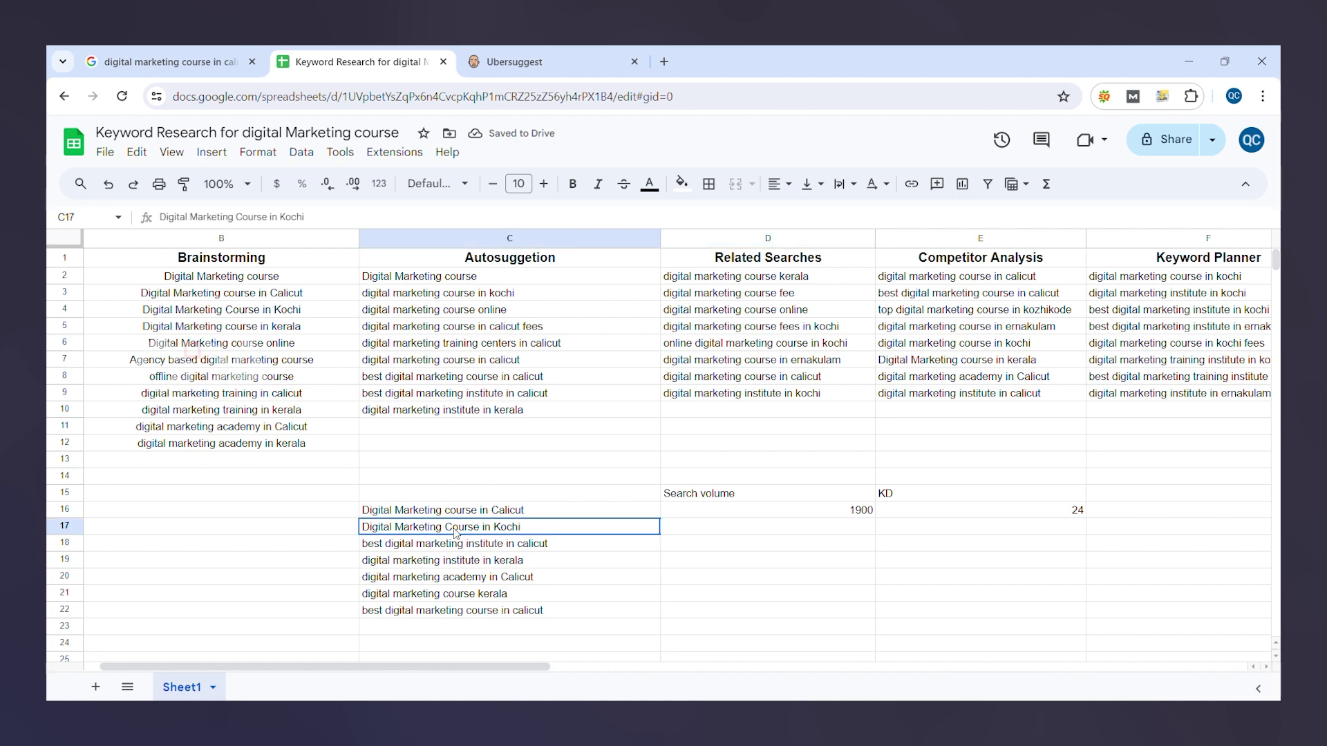
triple_click(455, 530)
left_click(526, 62)
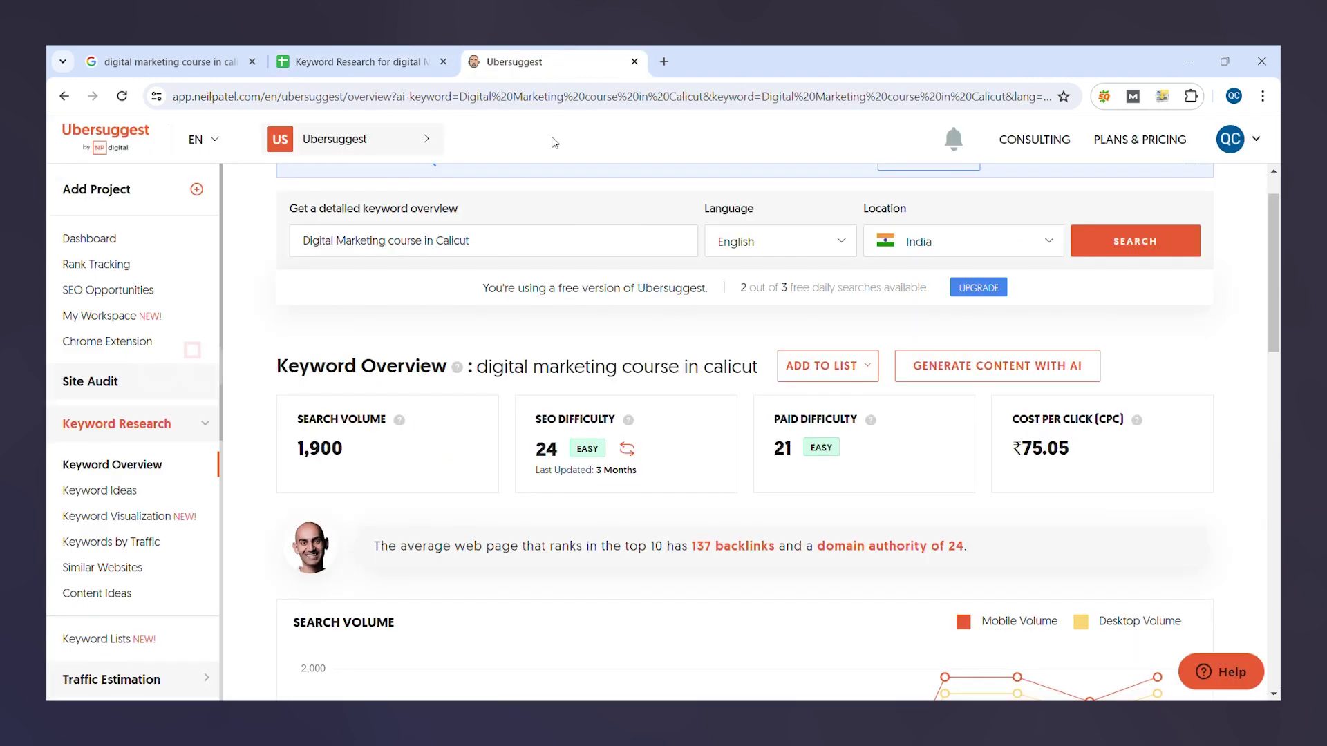
key("ctrl+a")
key("BackSpace")
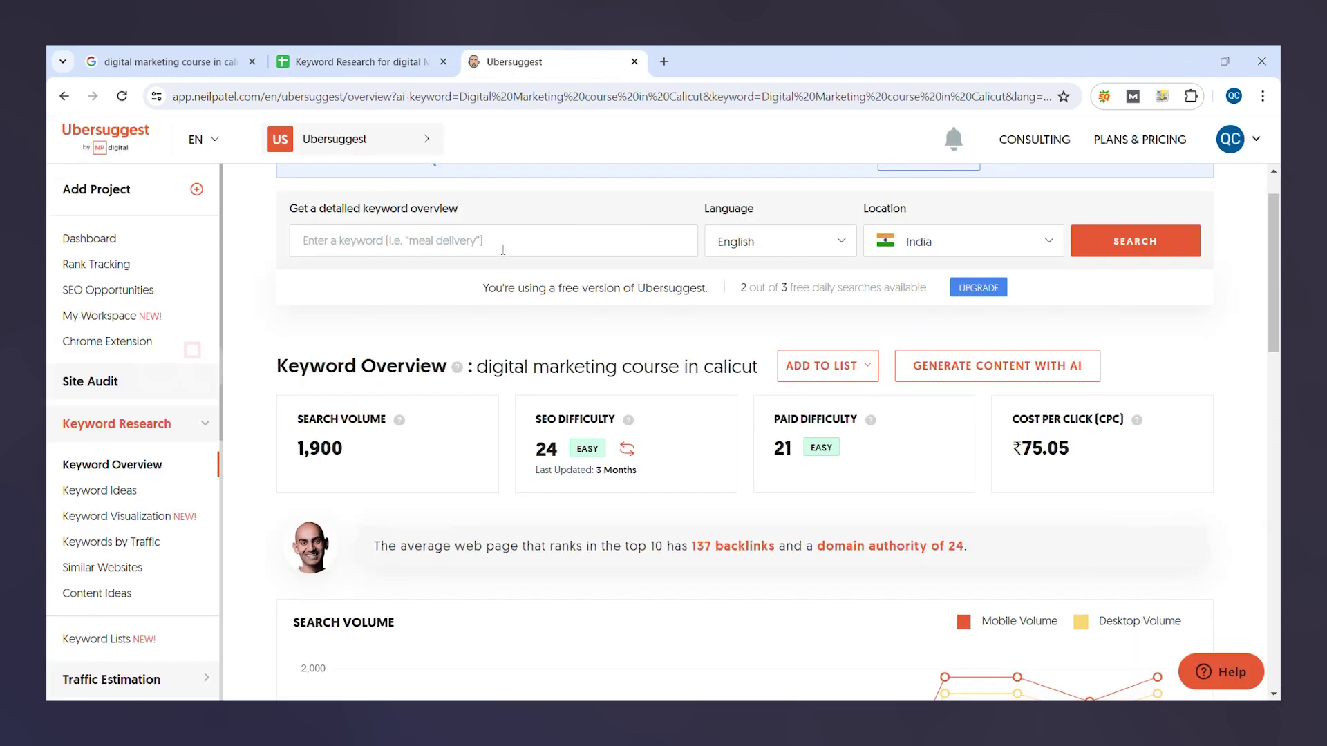
type("Digital Marketing Course in Kochi")
left_click(1101, 239)
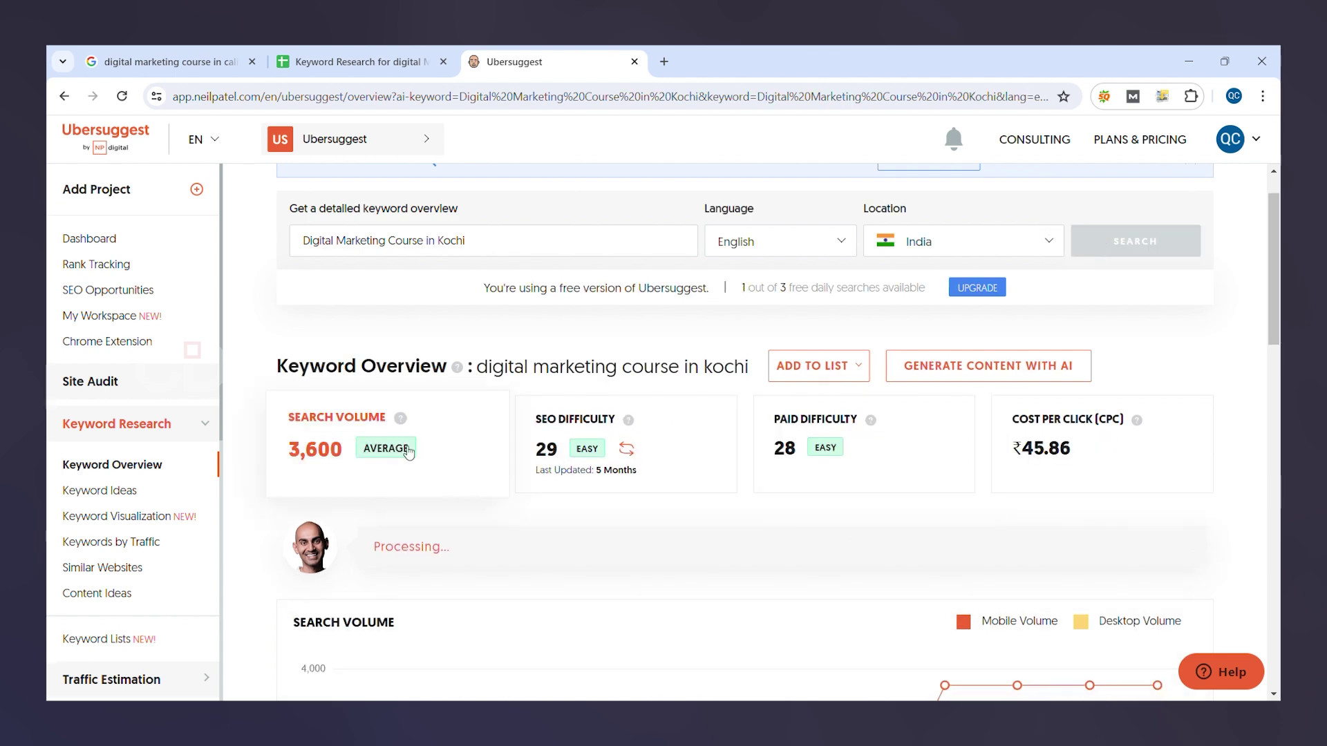
Record search volume 3600 in D17 and KD 29 in E17 for the Kochi keyword, and return to the Ubersuggest overview
left_click(336, 61)
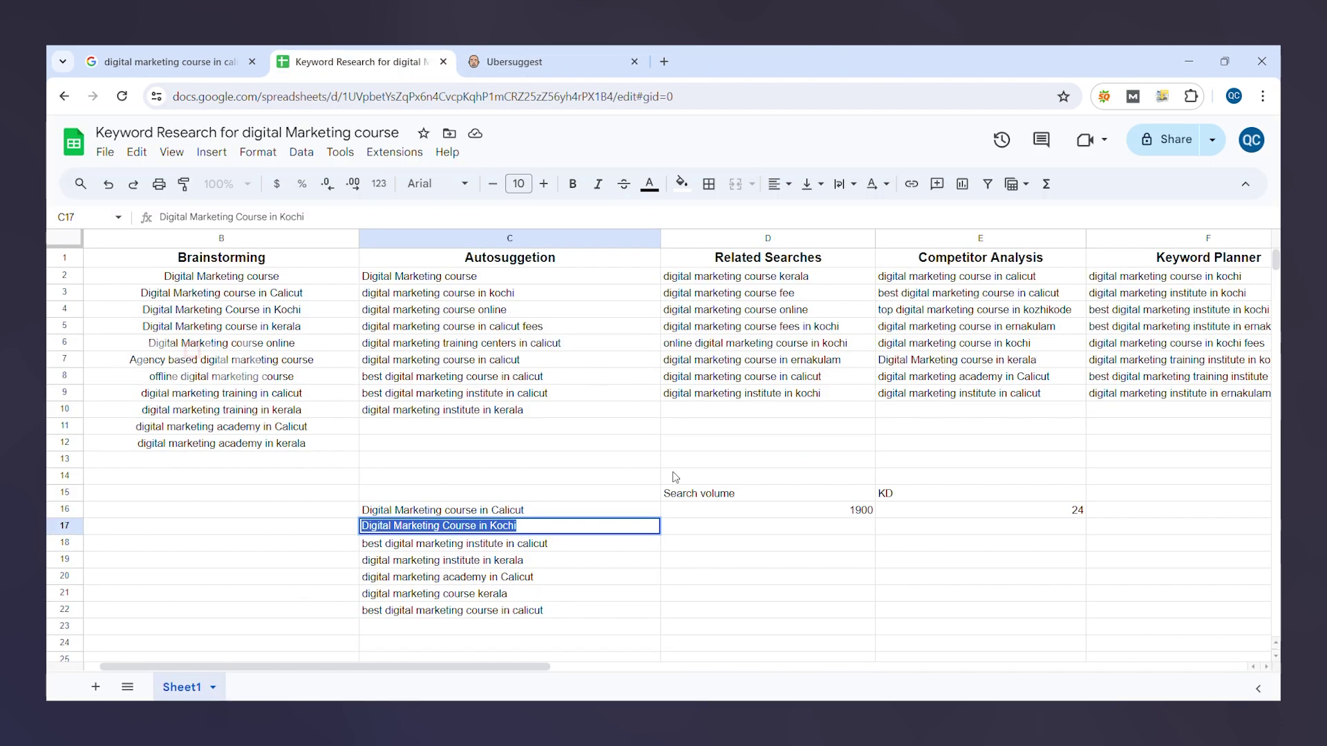
left_click(707, 535)
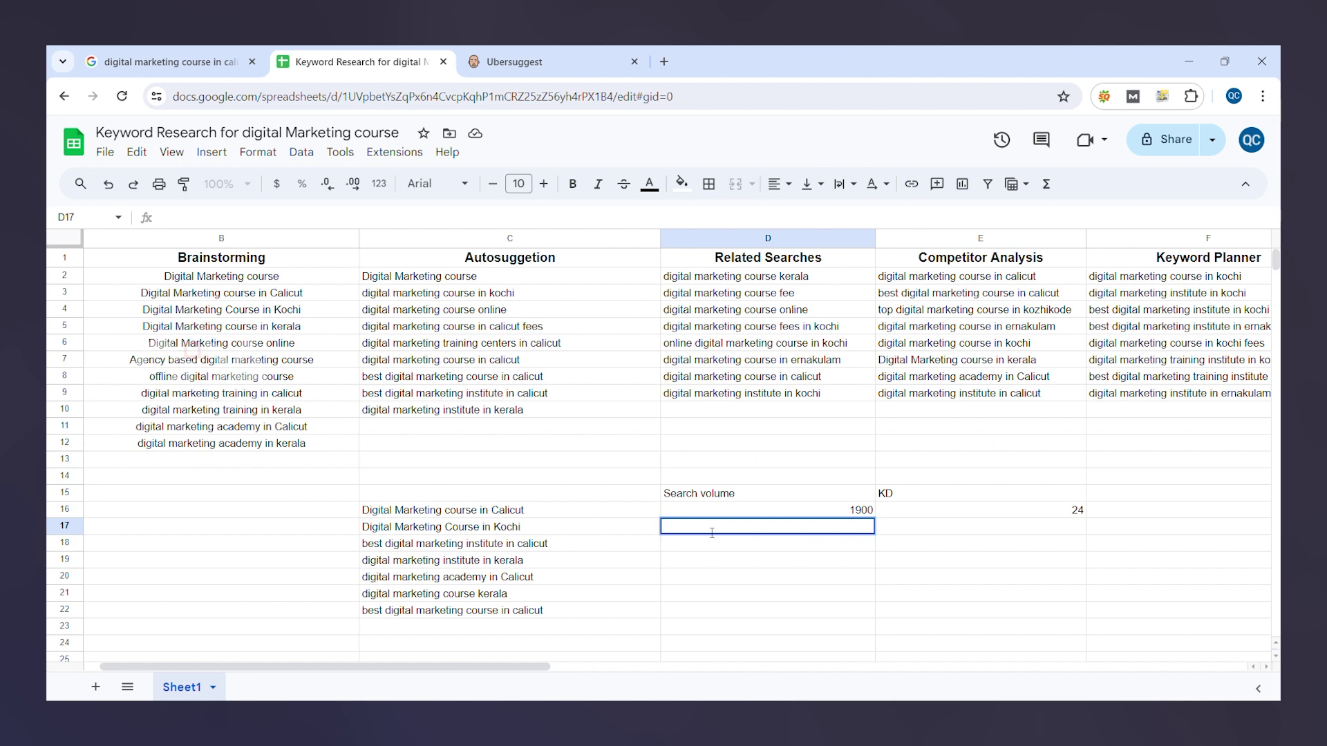
left_click(1063, 530)
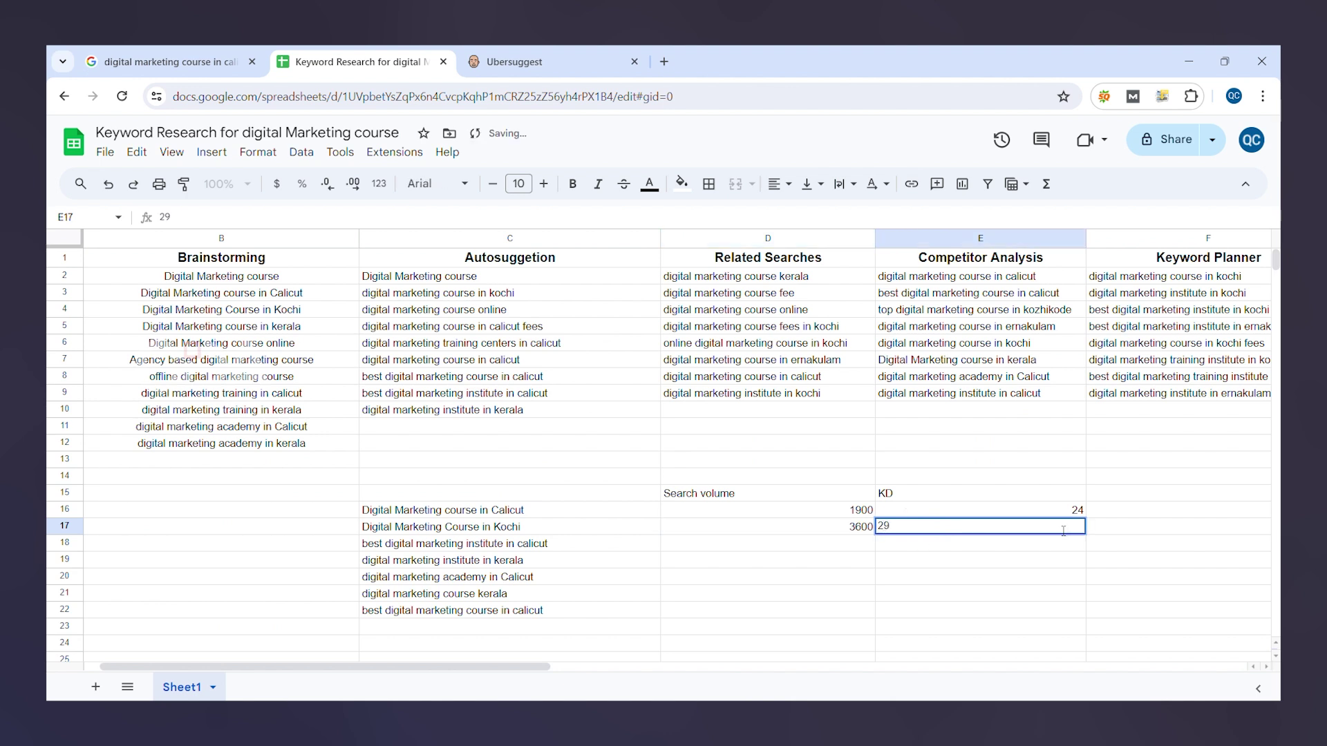
left_click(1056, 584)
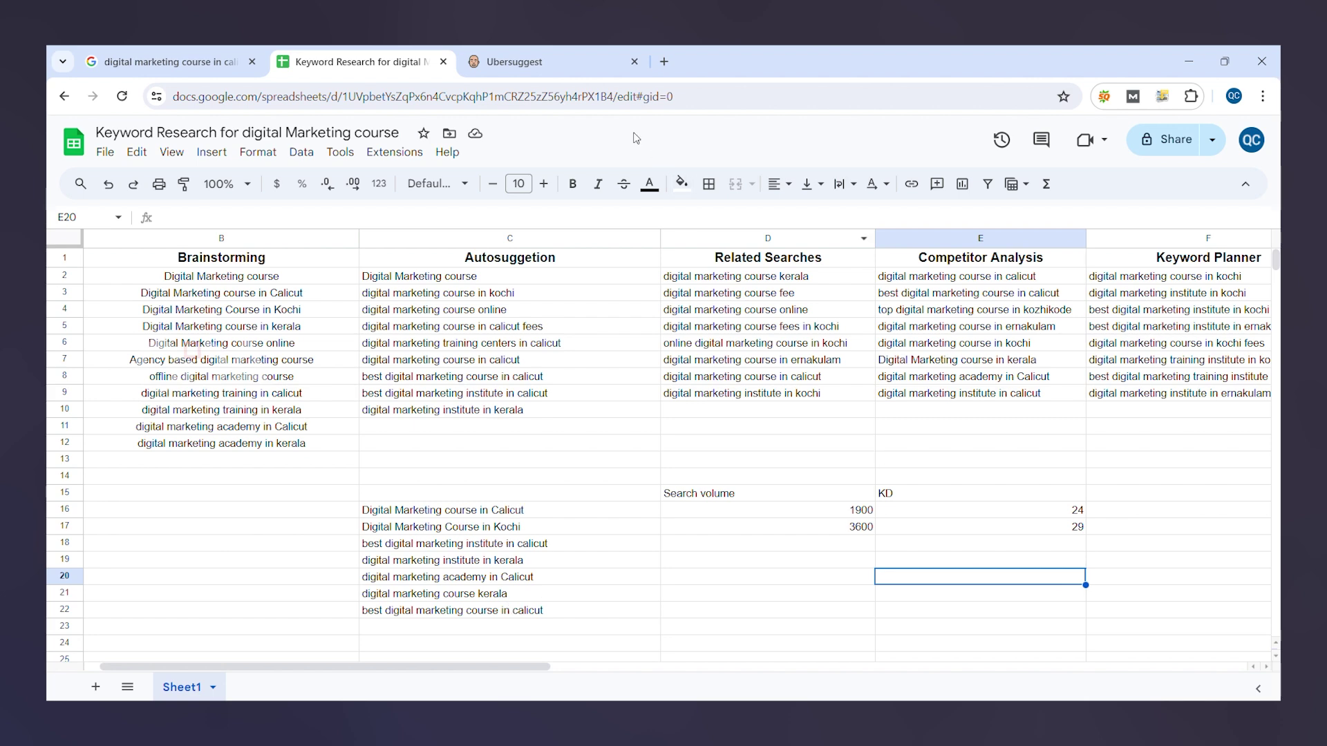
left_click(562, 60)
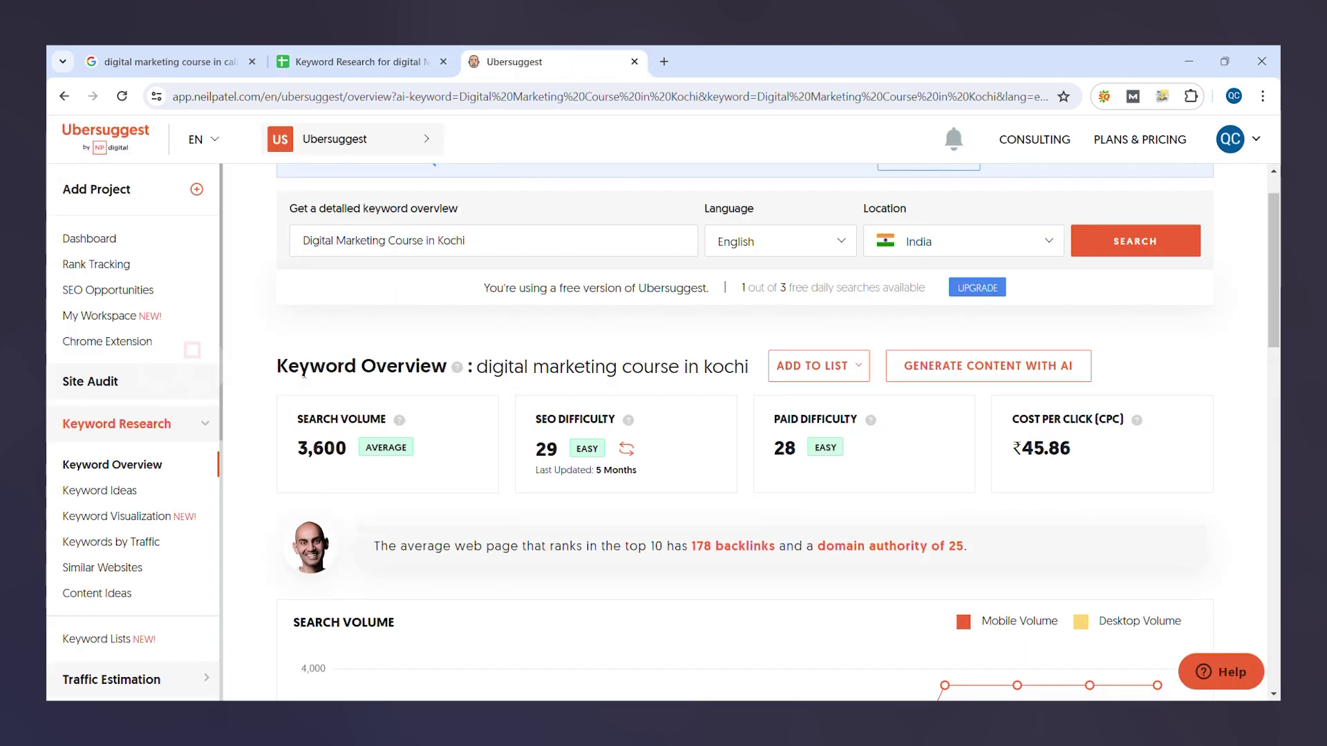